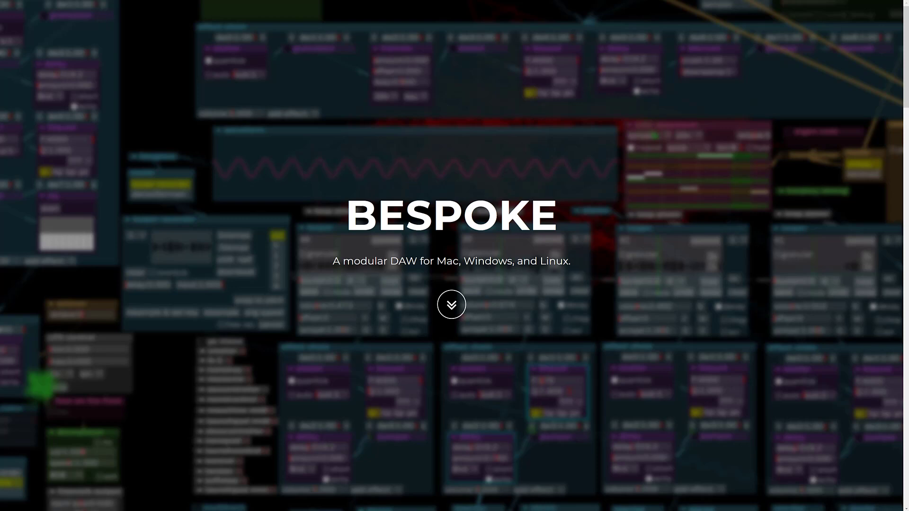
Scroll the Bespoke homepage down to the GET BESPOKE table of free, $5 and $15 tiers
{"action": "scroll", "coordinate": [389, 282], "scroll_direction": "down", "scroll_amount": 8}
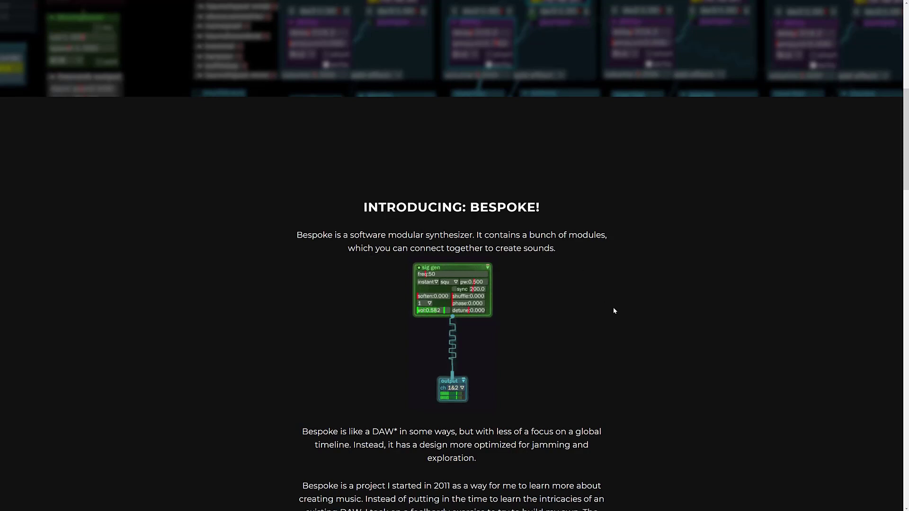
{"action": "scroll", "coordinate": [613, 310], "scroll_direction": "down", "scroll_amount": 2}
{"action": "scroll", "coordinate": [614, 310], "scroll_direction": "down", "scroll_amount": 2}
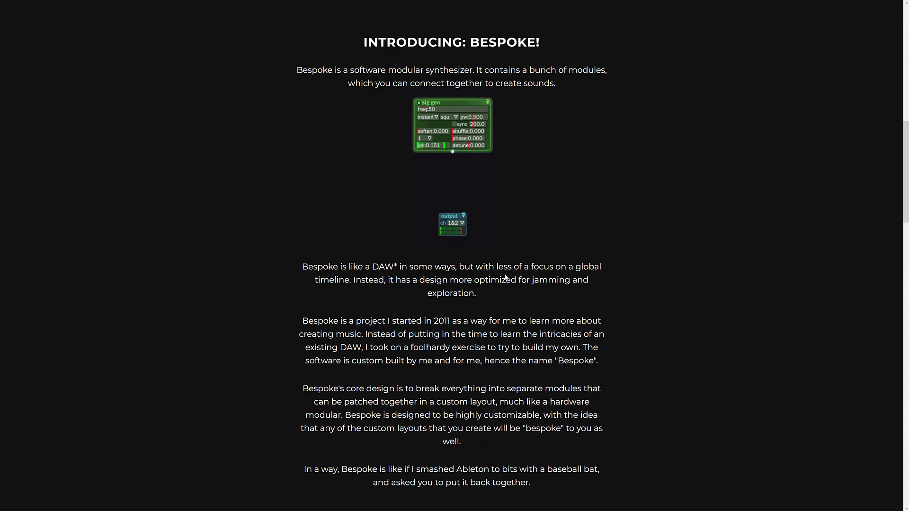
{"action": "scroll", "coordinate": [505, 278], "scroll_direction": "down", "scroll_amount": 3}
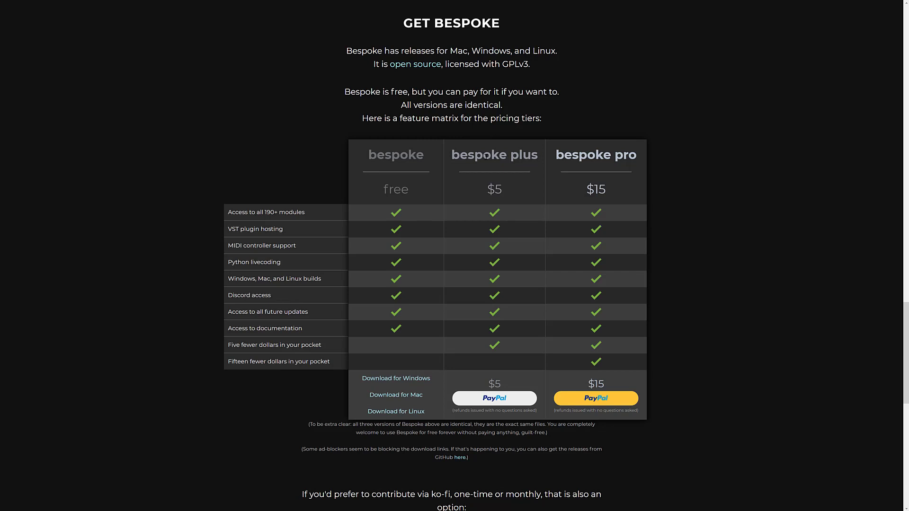
Highlight the 'Five' and 'Fifteen fewer dollars' pricing texts, then scroll on toward the Reference page
{"action": "left_click_drag", "start_coordinate": [230, 346], "coordinate": [321, 346]}
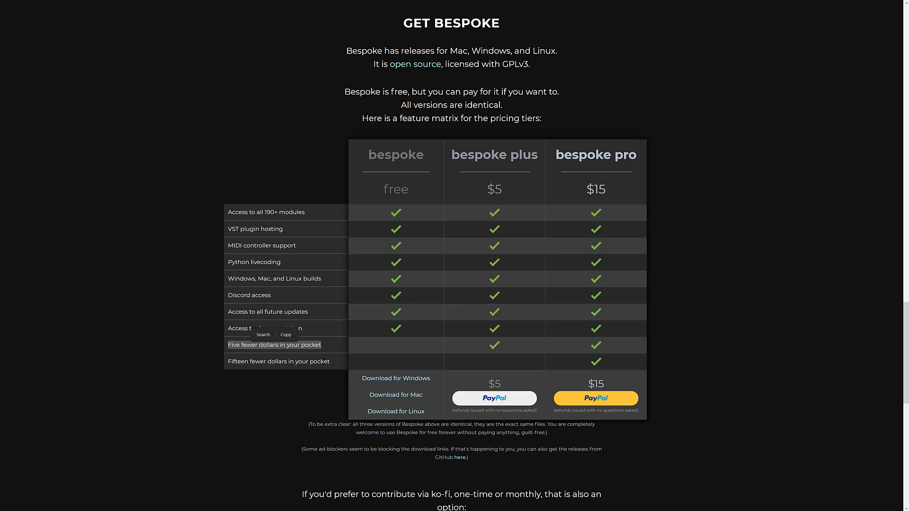
{"action": "left_click", "coordinate": [322, 353]}
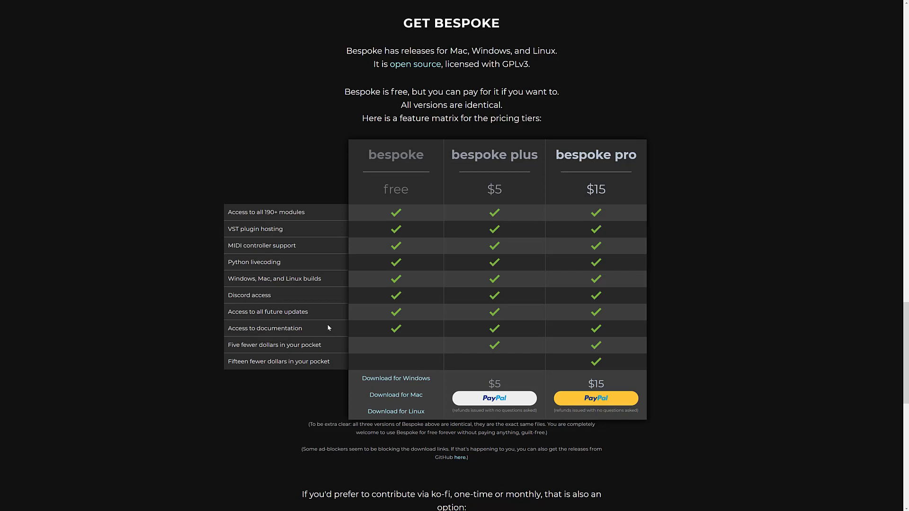
{"action": "left_click_drag", "start_coordinate": [326, 361], "coordinate": [226, 364]}
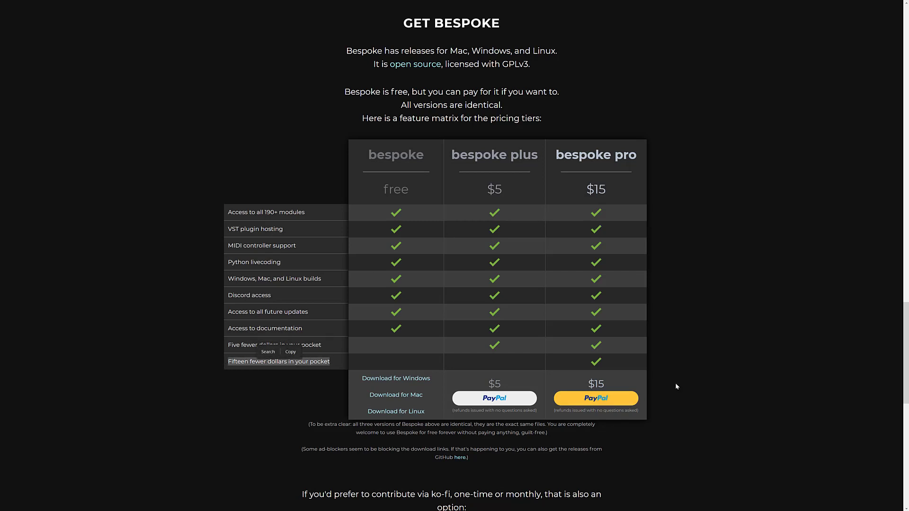
{"action": "left_click", "coordinate": [621, 355]}
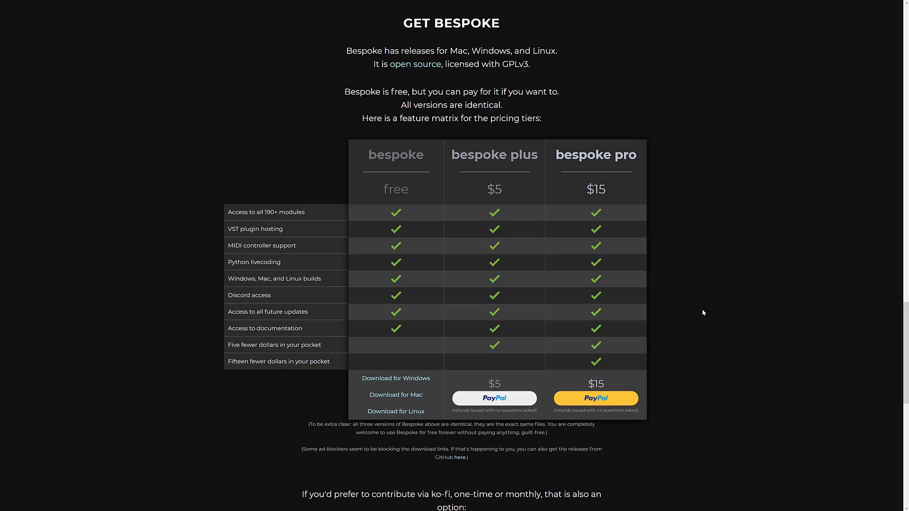
{"action": "scroll", "coordinate": [702, 303], "scroll_direction": "down", "scroll_amount": 10}
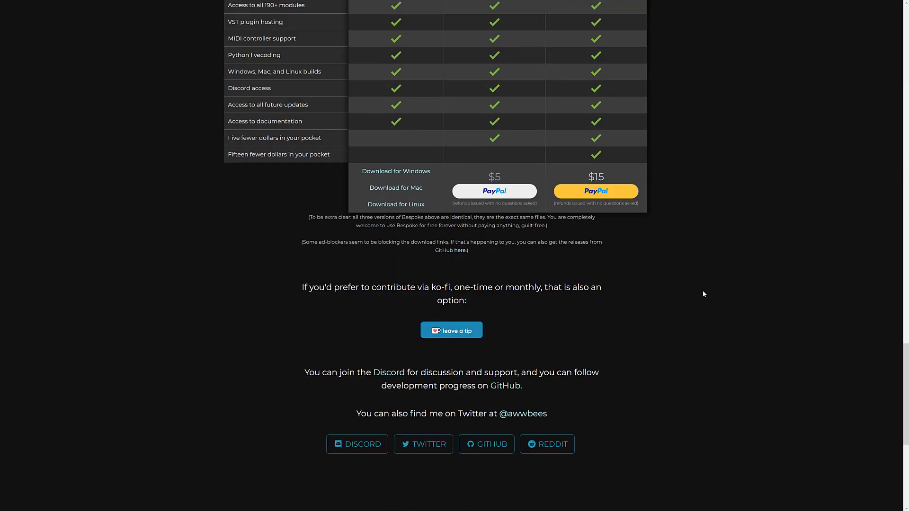
{"action": "scroll", "coordinate": [703, 286], "scroll_direction": "up", "scroll_amount": 20}
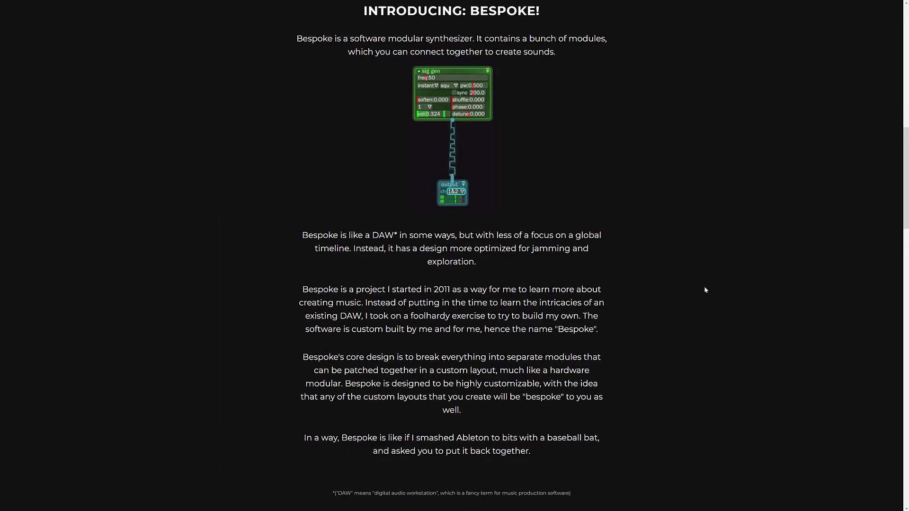
{"action": "scroll", "coordinate": [703, 286], "scroll_direction": "down", "scroll_amount": 7}
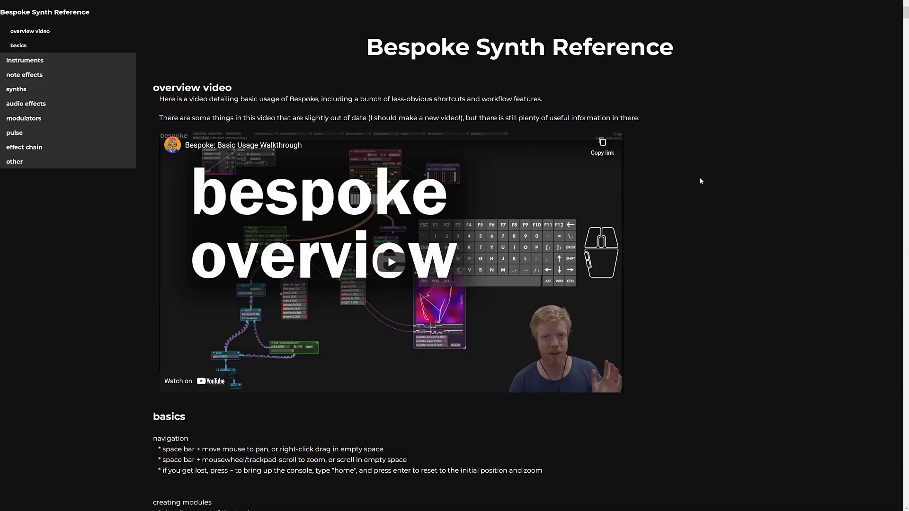
Scroll the reference past instruments, note effects and synths to the spectrum, splitter and stutter entries
{"action": "scroll", "coordinate": [700, 181], "scroll_direction": "down", "scroll_amount": 8}
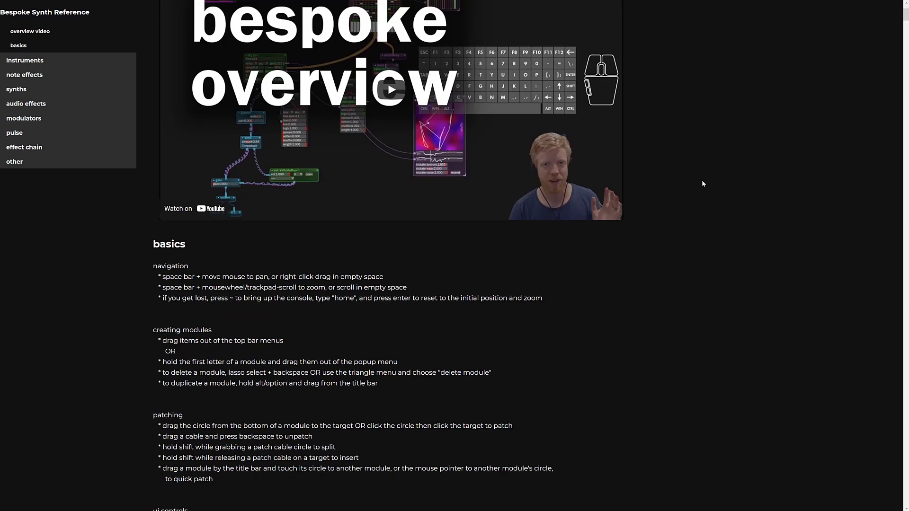
{"action": "scroll", "coordinate": [703, 184], "scroll_direction": "down", "scroll_amount": 9}
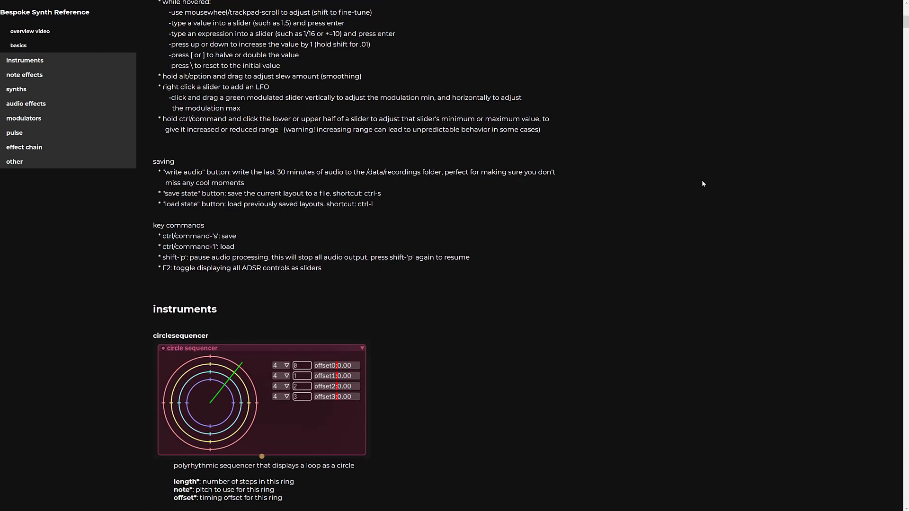
{"action": "scroll", "coordinate": [702, 184], "scroll_direction": "down", "scroll_amount": 3}
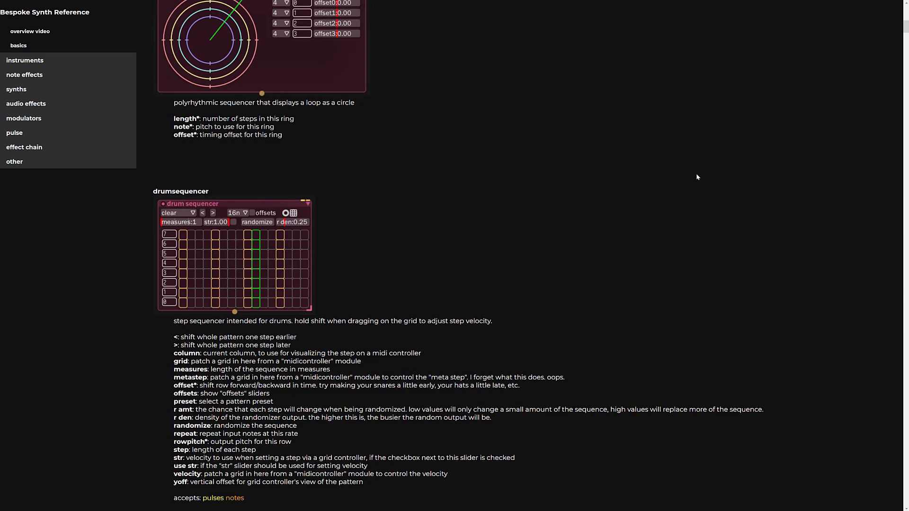
{"action": "scroll", "coordinate": [595, 216], "scroll_direction": "down", "scroll_amount": 1}
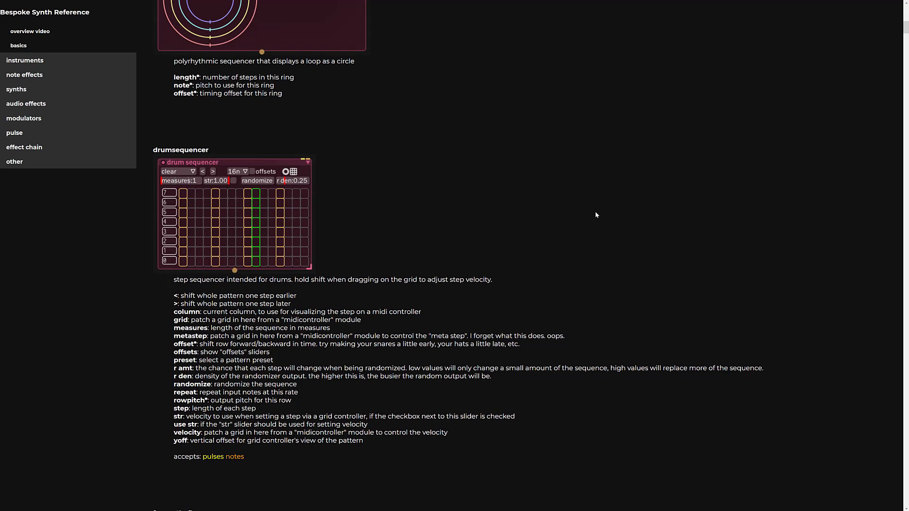
{"action": "scroll", "coordinate": [599, 228], "scroll_direction": "down", "scroll_amount": 4}
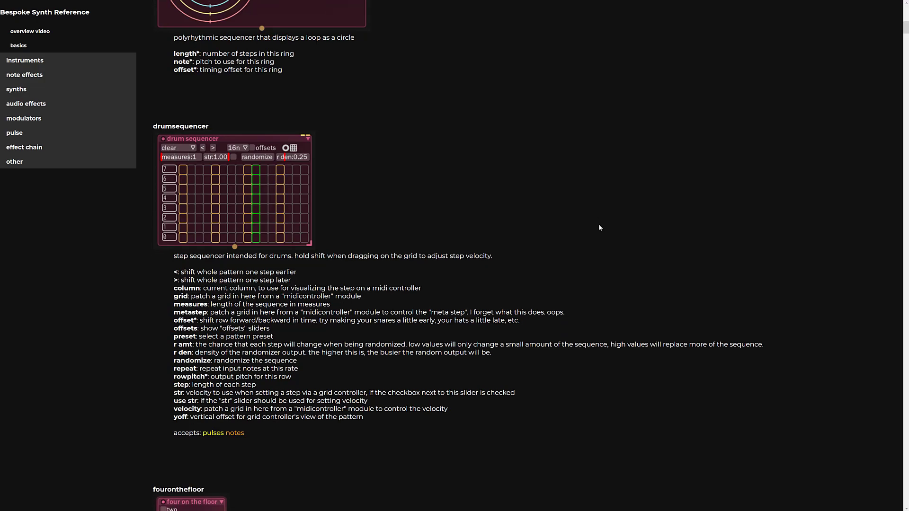
{"action": "scroll", "coordinate": [596, 228], "scroll_direction": "down", "scroll_amount": 13}
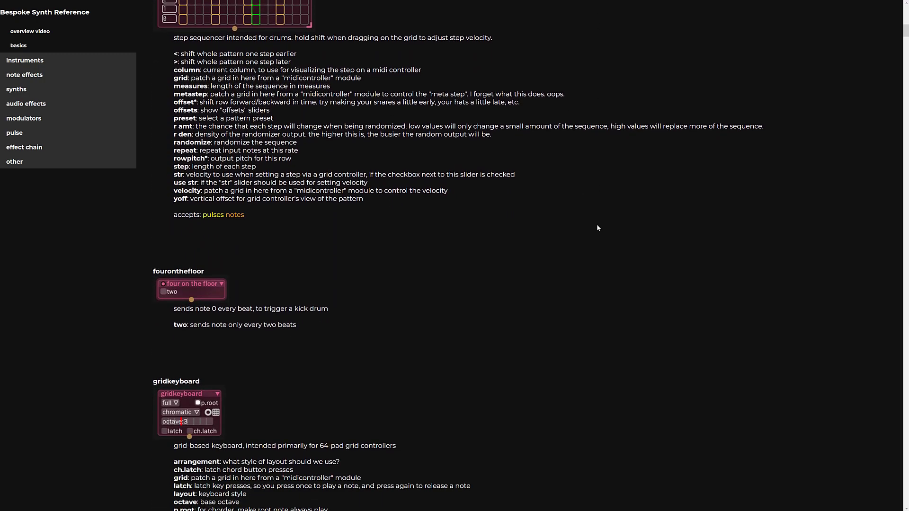
{"action": "scroll", "coordinate": [540, 214], "scroll_direction": "down", "scroll_amount": 20}
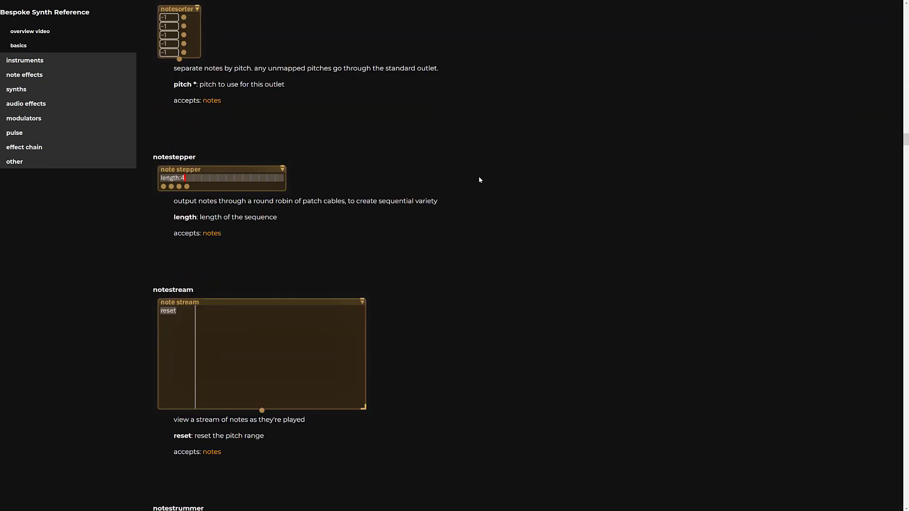
{"action": "scroll", "coordinate": [257, 200], "scroll_direction": "down", "scroll_amount": 3}
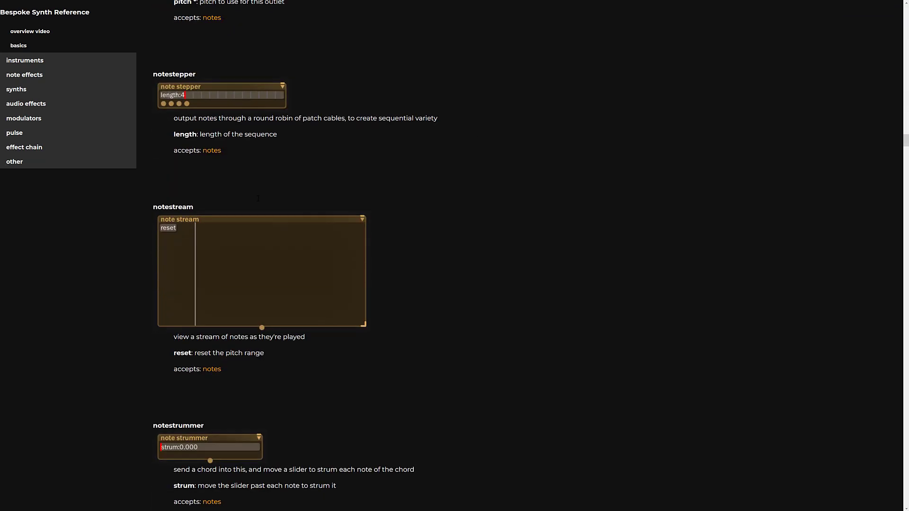
{"action": "scroll", "coordinate": [325, 235], "scroll_direction": "down", "scroll_amount": 17}
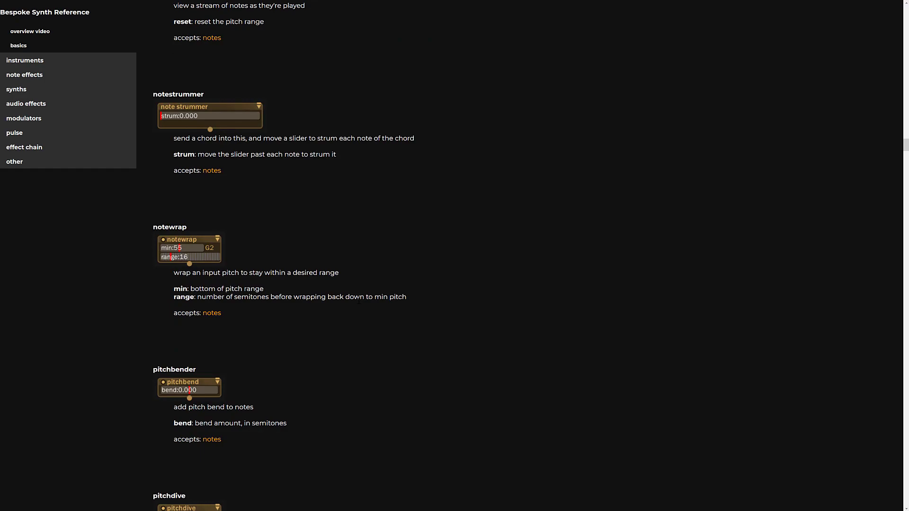
{"action": "scroll", "coordinate": [364, 318], "scroll_direction": "down", "scroll_amount": 20}
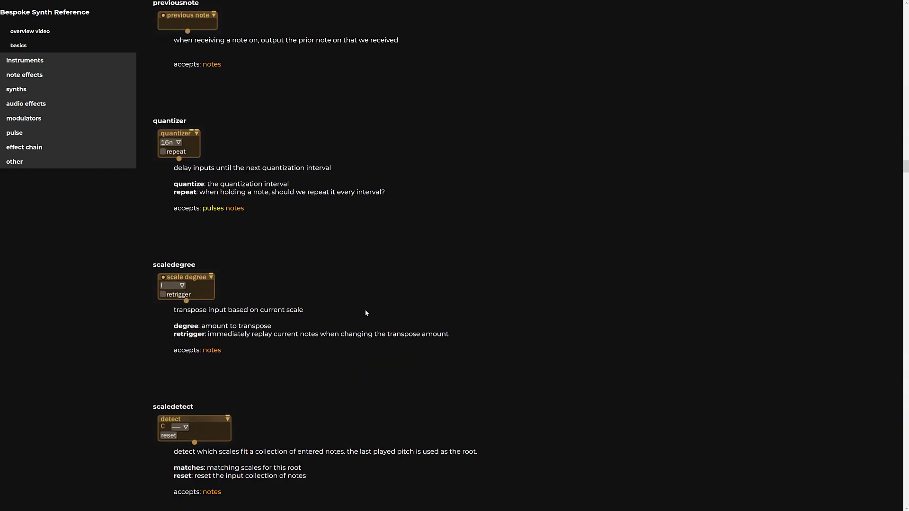
{"action": "scroll", "coordinate": [367, 311], "scroll_direction": "down", "scroll_amount": 20}
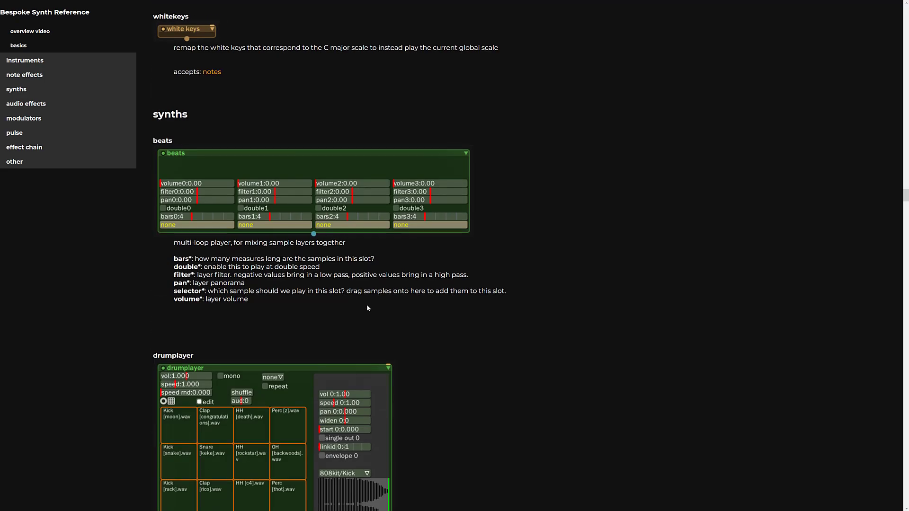
{"action": "scroll", "coordinate": [505, 256], "scroll_direction": "down", "scroll_amount": 12}
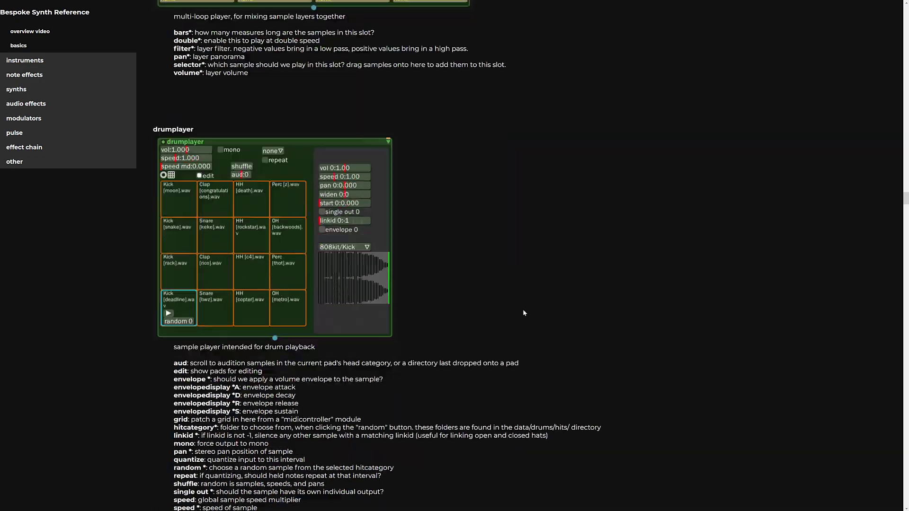
{"action": "scroll", "coordinate": [542, 316], "scroll_direction": "down", "scroll_amount": 15}
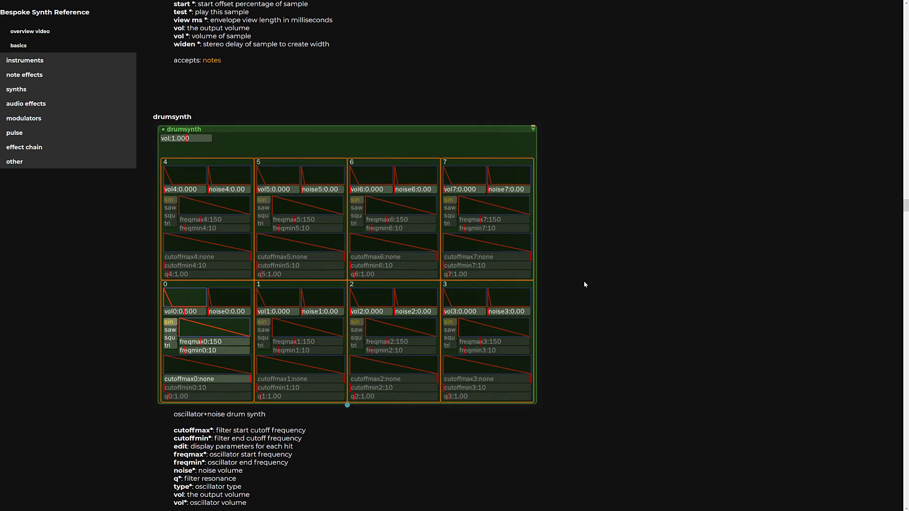
{"action": "scroll", "coordinate": [585, 273], "scroll_direction": "down", "scroll_amount": 20}
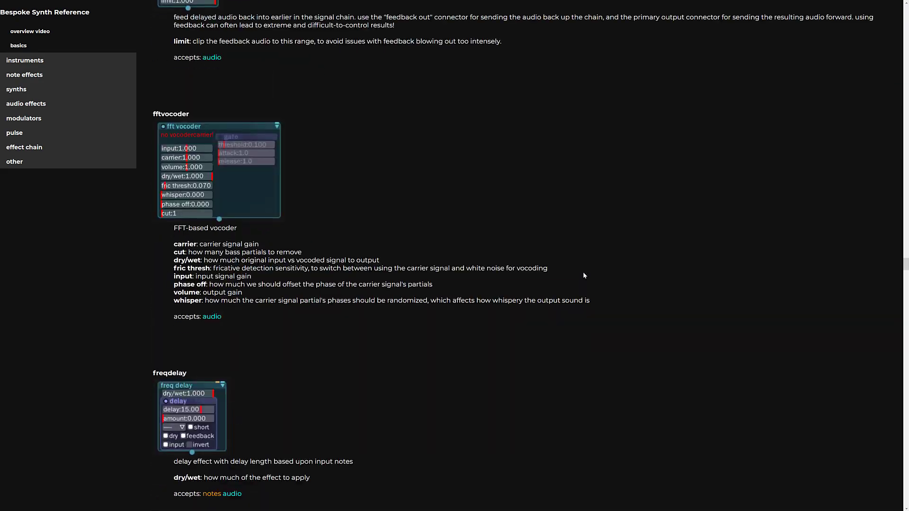
{"action": "scroll", "coordinate": [585, 268], "scroll_direction": "down", "scroll_amount": 15}
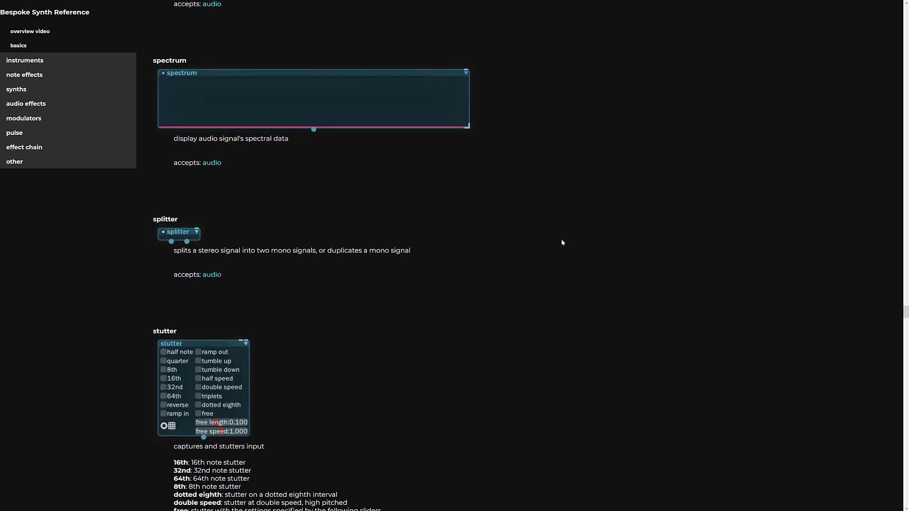
Play and pause the demo patch, then delete all modules except transport, scale, gain, splitter and outputs
{"action": "key", "text": "alt+Tab"}
{"action": "key", "text": "alt+Tab"}
{"action": "key", "text": "alt+Tab"}
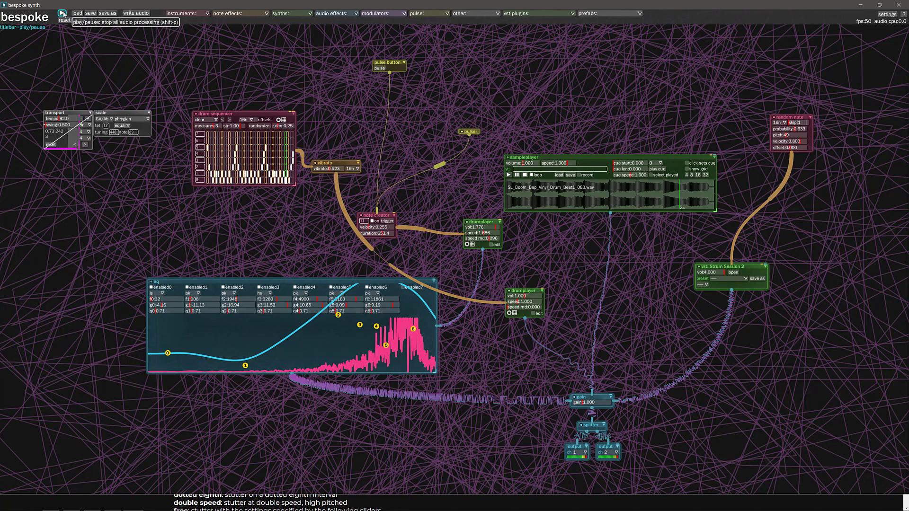
{"action": "left_click", "coordinate": [62, 13]}
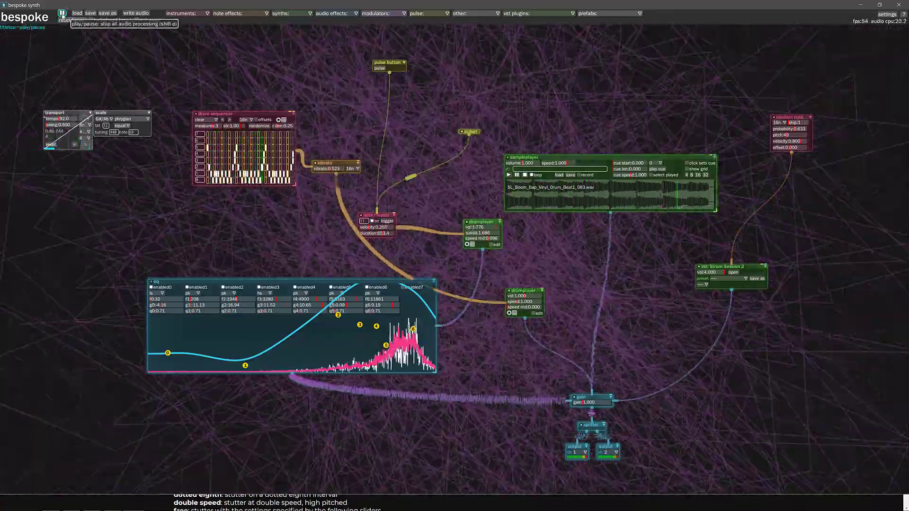
{"action": "left_click", "coordinate": [62, 13]}
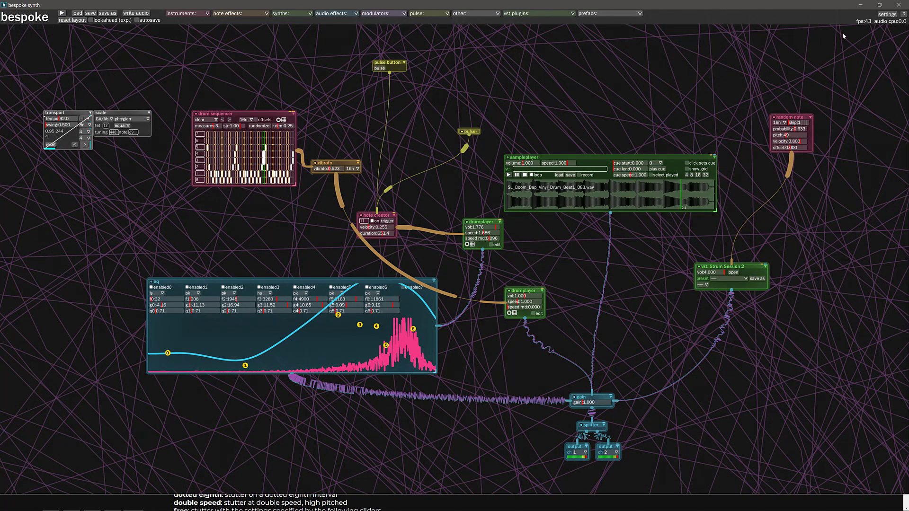
{"action": "left_click_drag", "start_coordinate": [859, 35], "coordinate": [15, 381]}
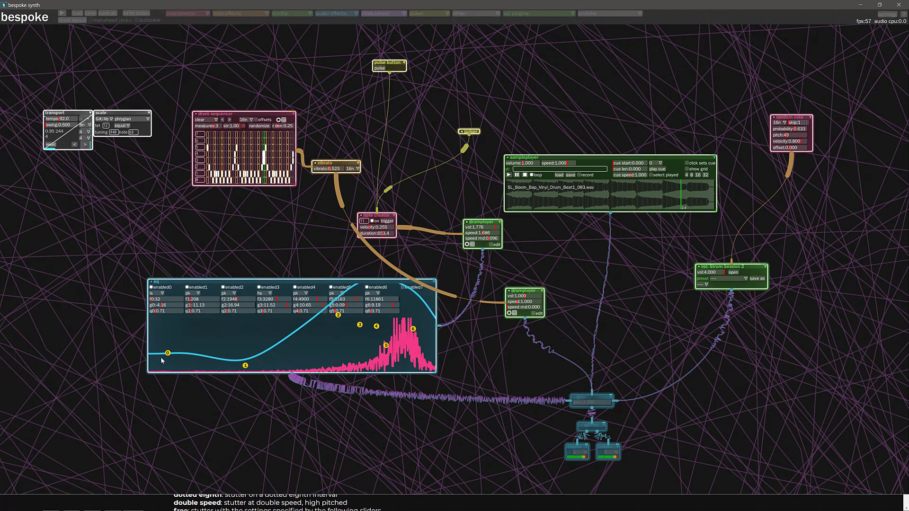
{"action": "key", "text": "Delete"}
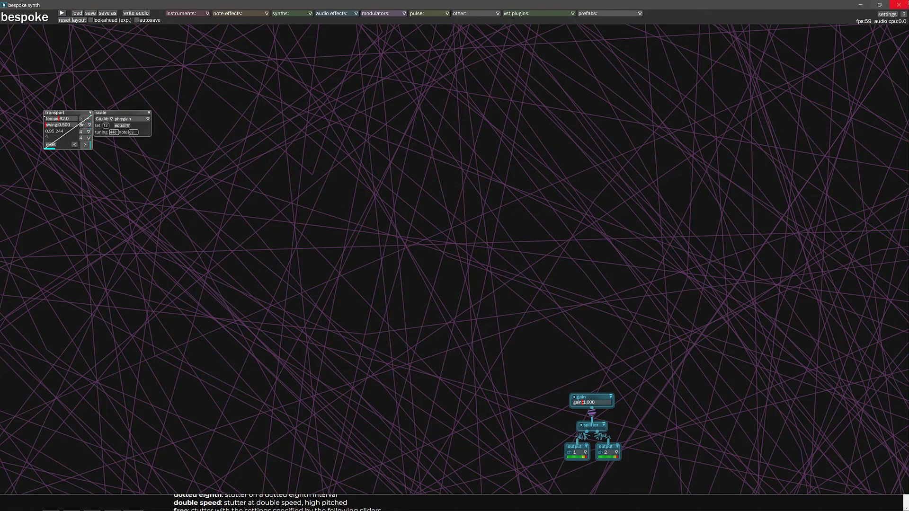
Close Bespoke Synth and relaunch it from the Start menu
{"action": "left_click", "coordinate": [899, 6]}
{"action": "key", "text": "super"}
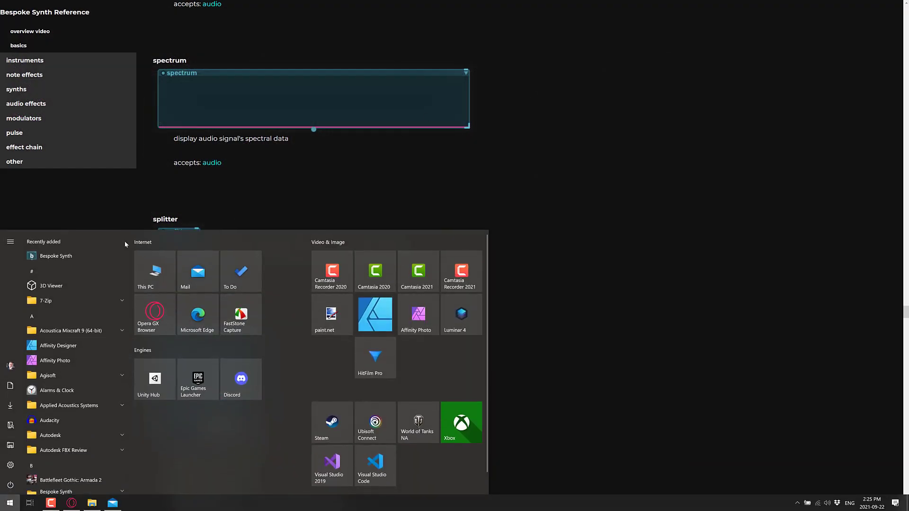
{"action": "left_click", "coordinate": [49, 256]}
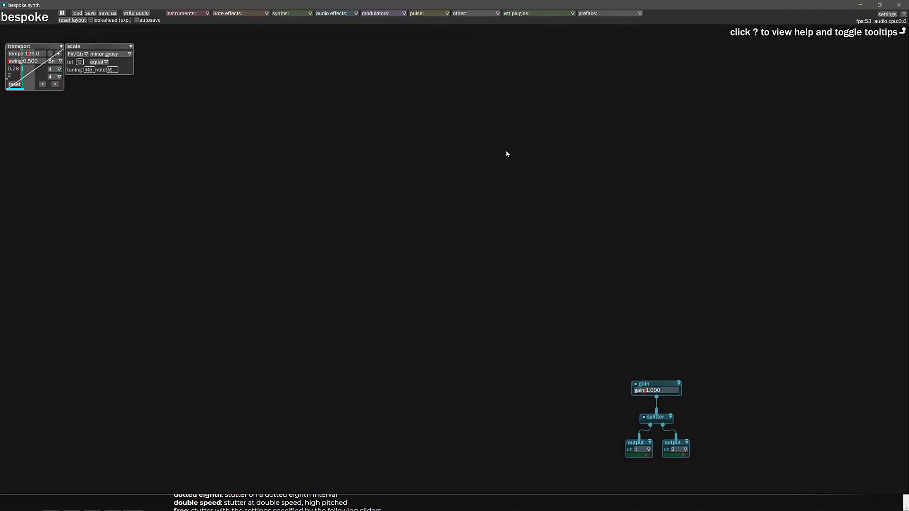
Move the gain, splitter and output modules together to the centre of the canvas
{"action": "mouse_move", "coordinate": [449, 211]}
{"action": "left_mouse_down"}
{"action": "mouse_move", "coordinate": [493, 447]}
{"action": "mouse_move", "coordinate": [714, 327]}
{"action": "mouse_move", "coordinate": [452, 265]}
{"action": "mouse_move", "coordinate": [438, 250]}
{"action": "mouse_move", "coordinate": [503, 262]}
{"action": "mouse_move", "coordinate": [465, 212]}
{"action": "left_mouse_up"}
{"action": "scroll", "coordinate": [464, 212], "scroll_direction": "down", "scroll_amount": 1}
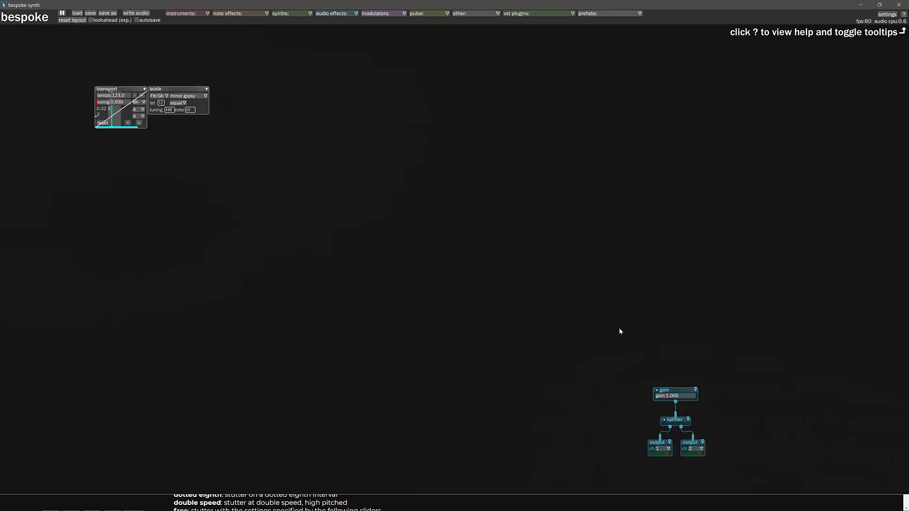
{"action": "left_click_drag", "start_coordinate": [578, 354], "coordinate": [757, 487]}
{"action": "left_click_drag", "start_coordinate": [674, 391], "coordinate": [442, 255]}
{"action": "left_click", "coordinate": [363, 86]}
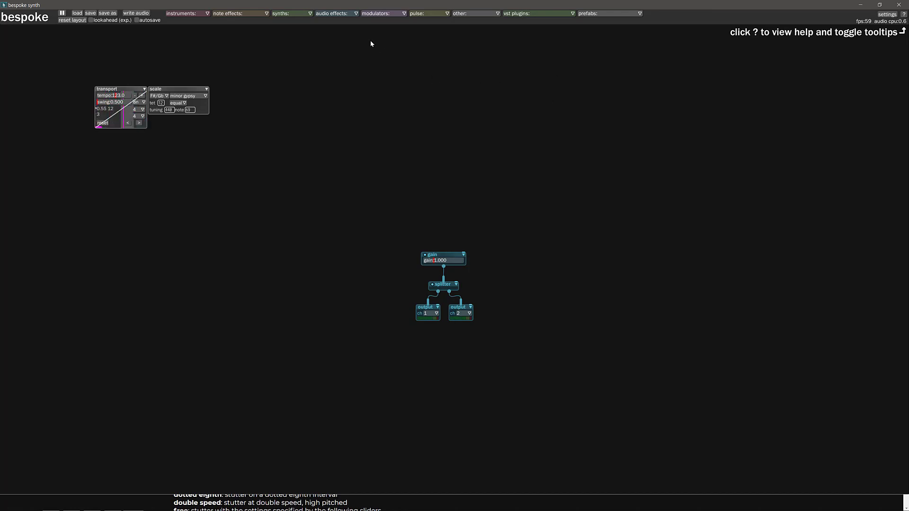
Add a drumplayer from the synths list and cable its output into the gain module
{"action": "left_click", "coordinate": [299, 16]}
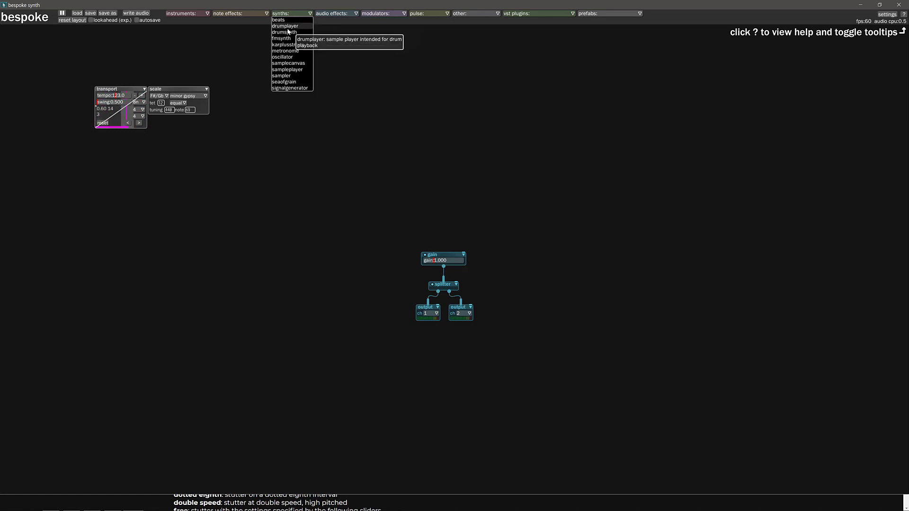
{"action": "left_click", "coordinate": [289, 27]}
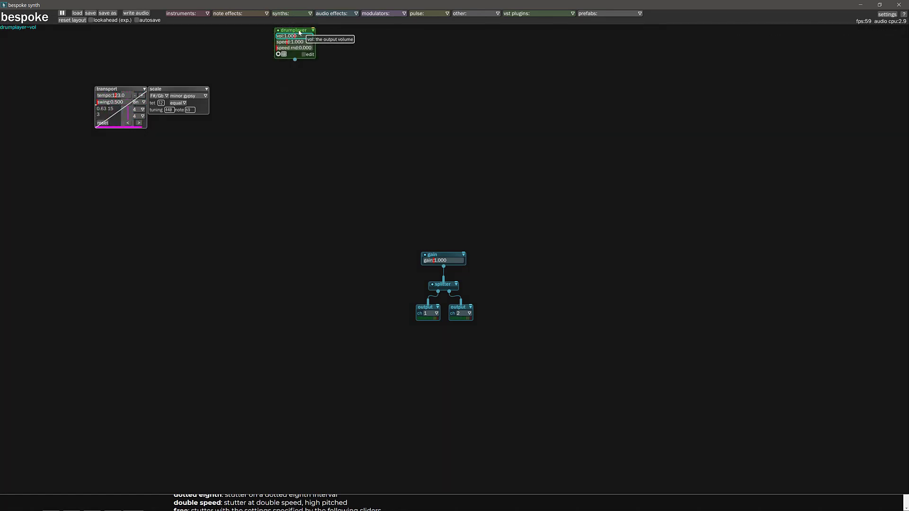
{"action": "left_click", "coordinate": [554, 197]}
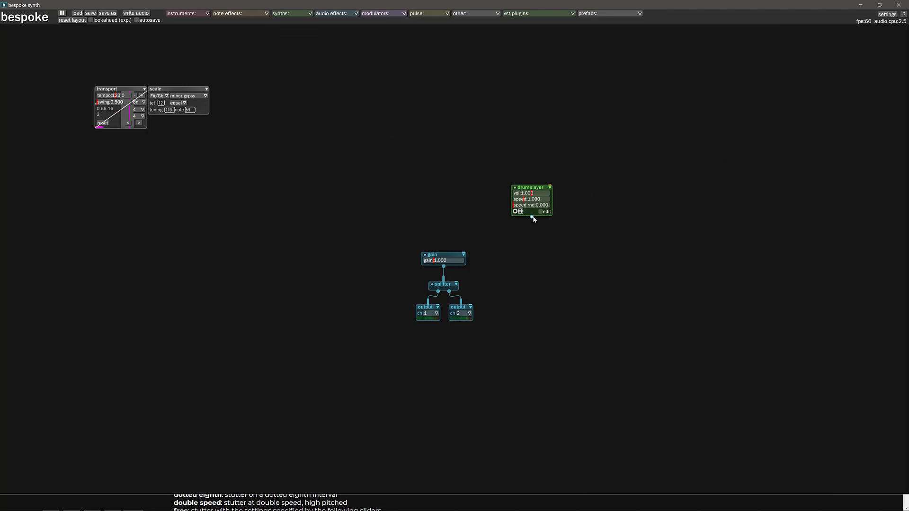
{"action": "left_click_drag", "start_coordinate": [531, 217], "coordinate": [443, 258]}
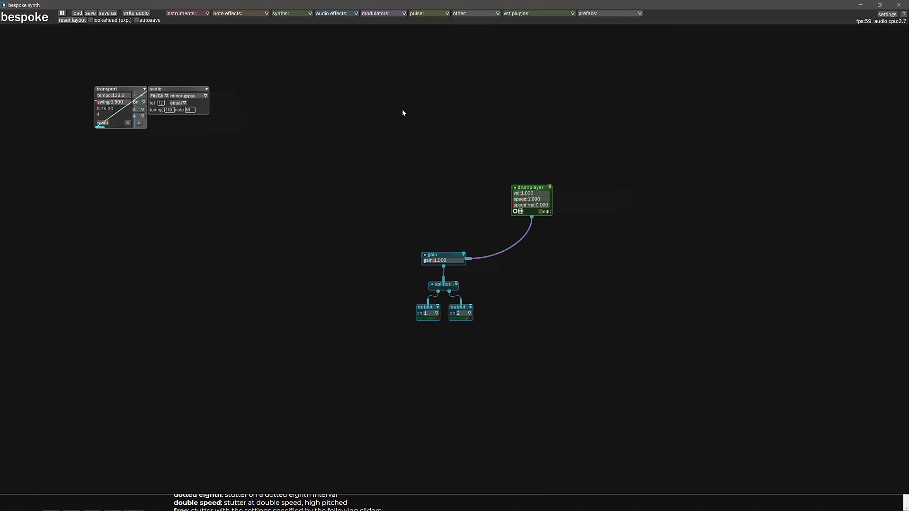
Add a keyboarddisplay module and cable it into the drumplayer
{"action": "left_click", "coordinate": [197, 14]}
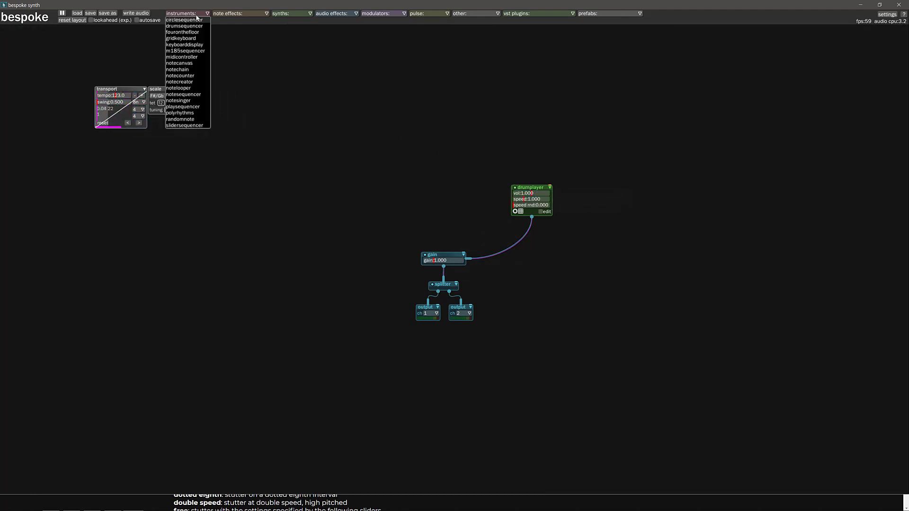
{"action": "left_click", "coordinate": [187, 45]}
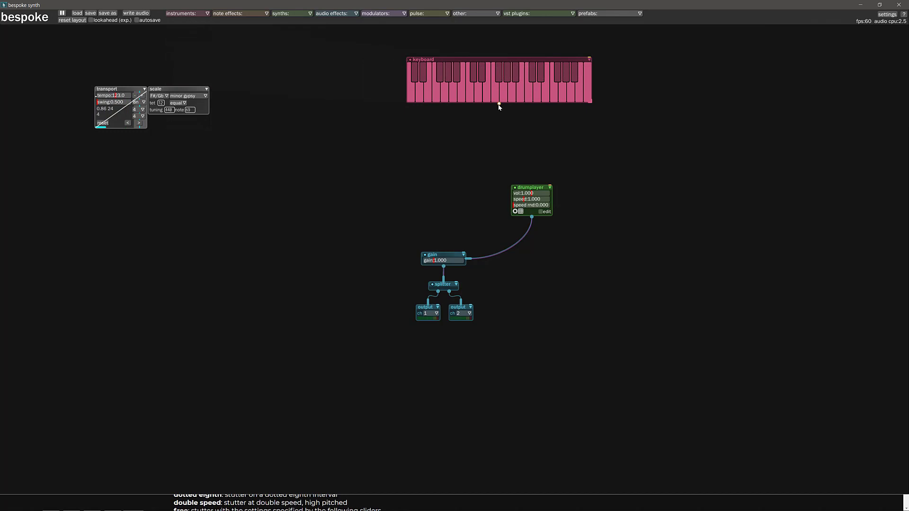
{"action": "left_click_drag", "start_coordinate": [499, 104], "coordinate": [532, 193]}
Play several low and high keys on the keyboard to audition drum sounds
{"action": "left_click", "coordinate": [487, 90]}
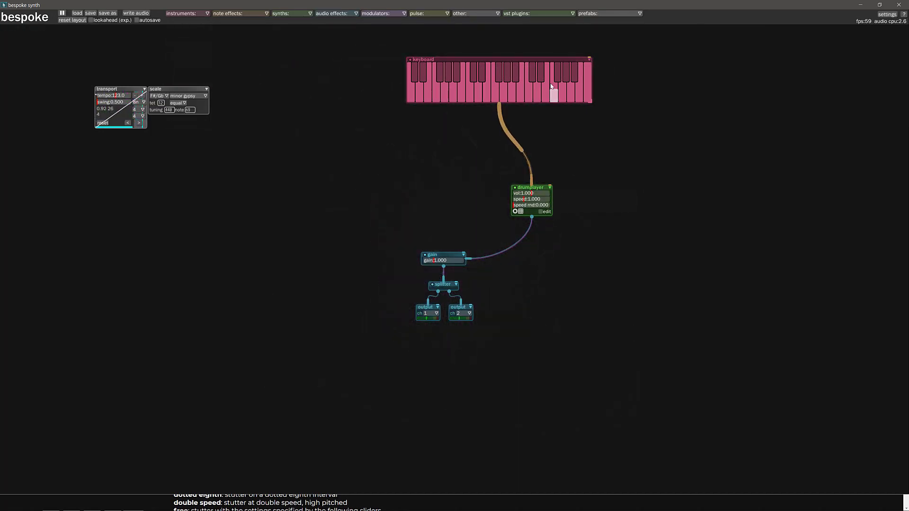
{"action": "left_click", "coordinate": [520, 88]}
{"action": "left_click", "coordinate": [476, 87]}
{"action": "left_click", "coordinate": [548, 88]}
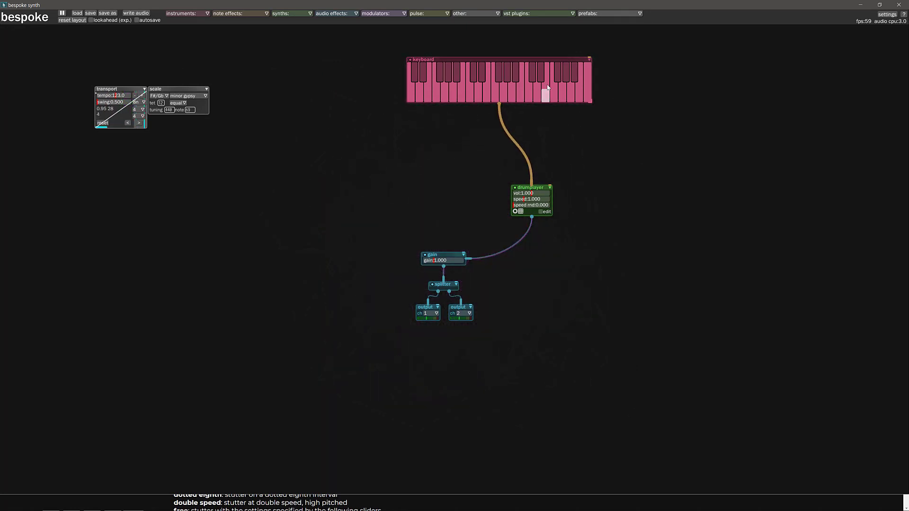
{"action": "left_click", "coordinate": [547, 88]}
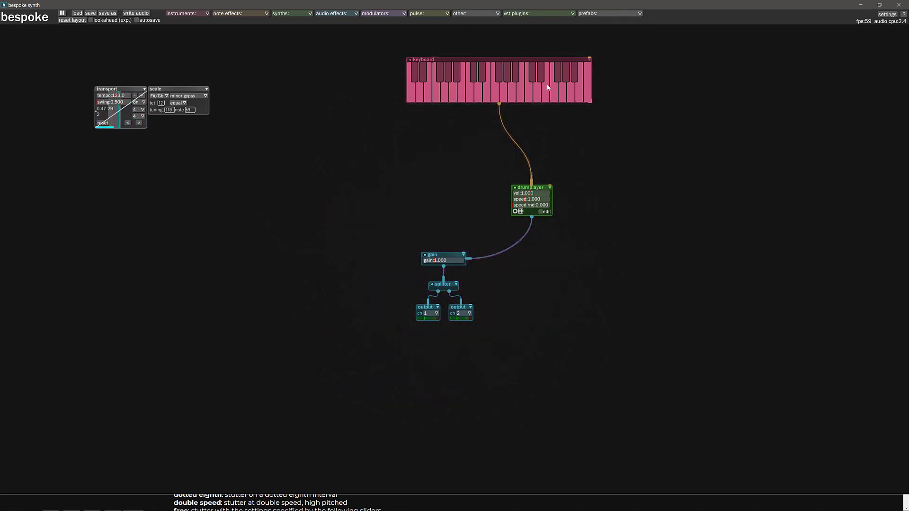
{"action": "left_click", "coordinate": [497, 90]}
{"action": "left_click", "coordinate": [477, 90]}
{"action": "left_click", "coordinate": [437, 97]}
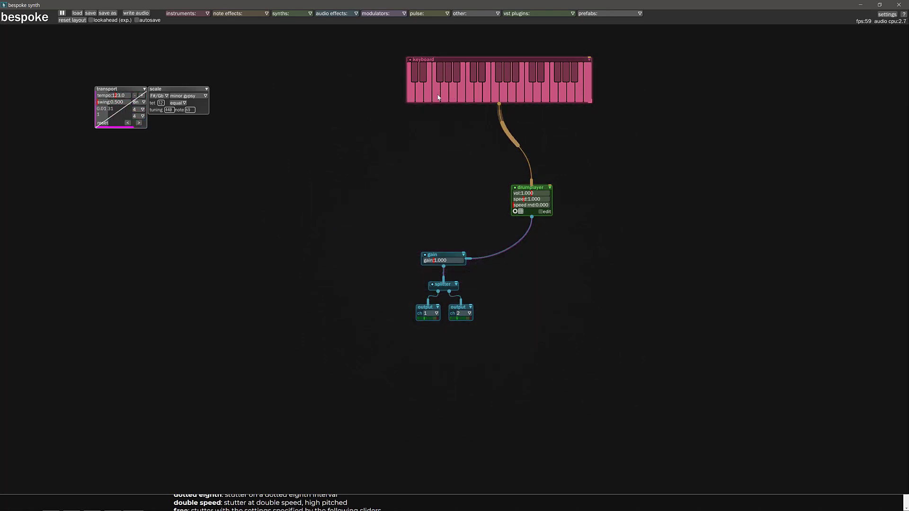
Delete the keyboard display and wire a new drumsequencer placed above the drumplayer into it
{"action": "left_click", "coordinate": [590, 59]}
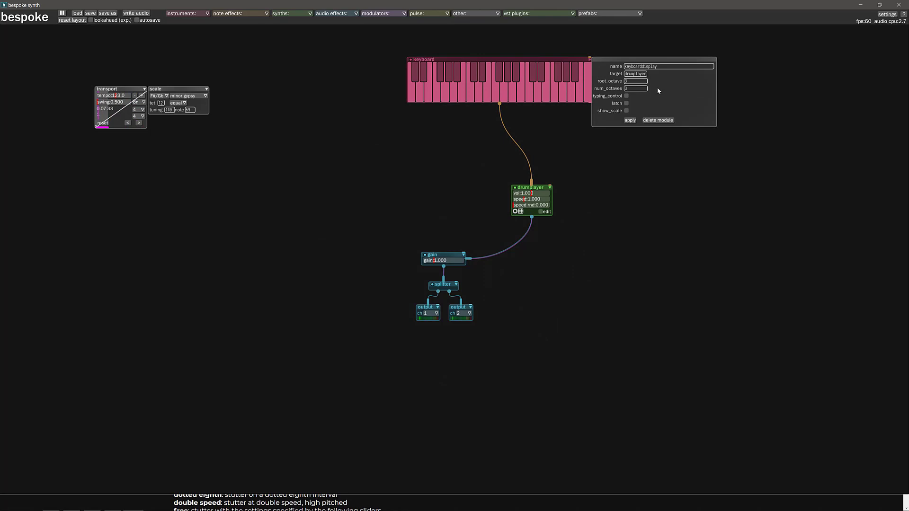
{"action": "left_click", "coordinate": [657, 120]}
{"action": "left_click", "coordinate": [207, 14]}
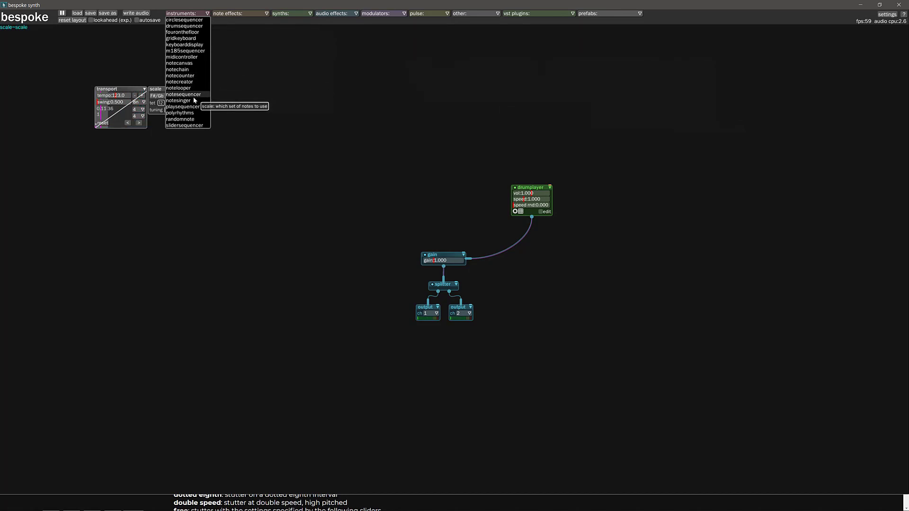
{"action": "left_click", "coordinate": [186, 26]}
{"action": "left_click_drag", "start_coordinate": [237, 27], "coordinate": [547, 77]}
{"action": "left_click_drag", "start_coordinate": [535, 155], "coordinate": [532, 193]}
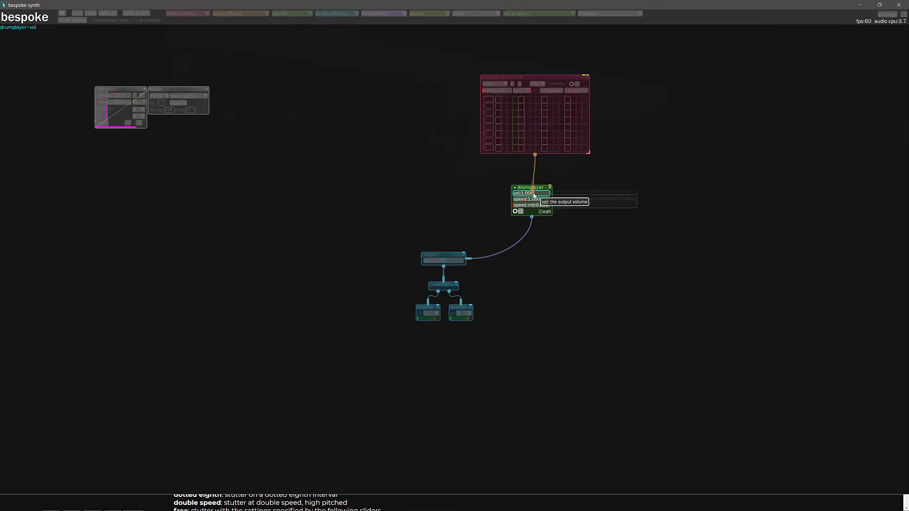
Switch on a diagonal run and many hits across the drum sequencer's bottom rows, up to the last step
{"action": "left_click", "coordinate": [508, 114]}
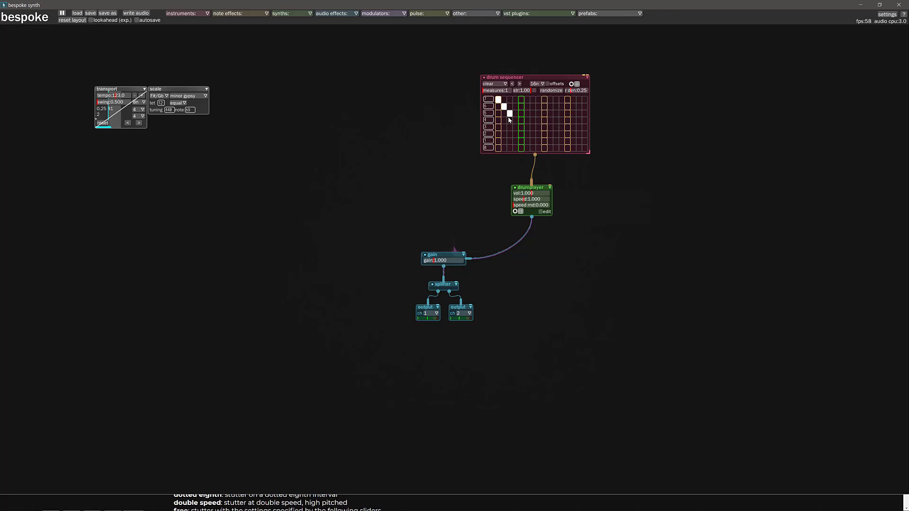
{"action": "left_click", "coordinate": [521, 141]}
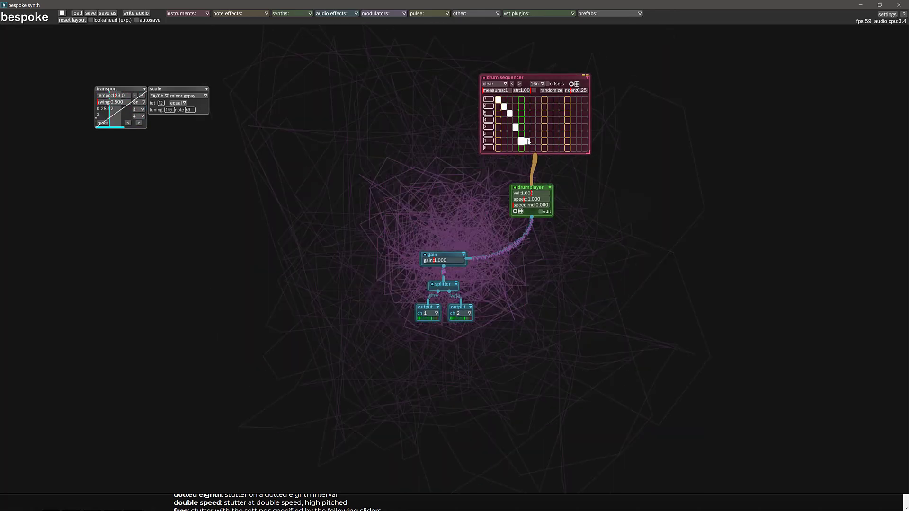
{"action": "left_click", "coordinate": [527, 141]}
{"action": "left_click", "coordinate": [532, 147]}
{"action": "left_click", "coordinate": [538, 148]}
{"action": "left_click", "coordinate": [544, 141]}
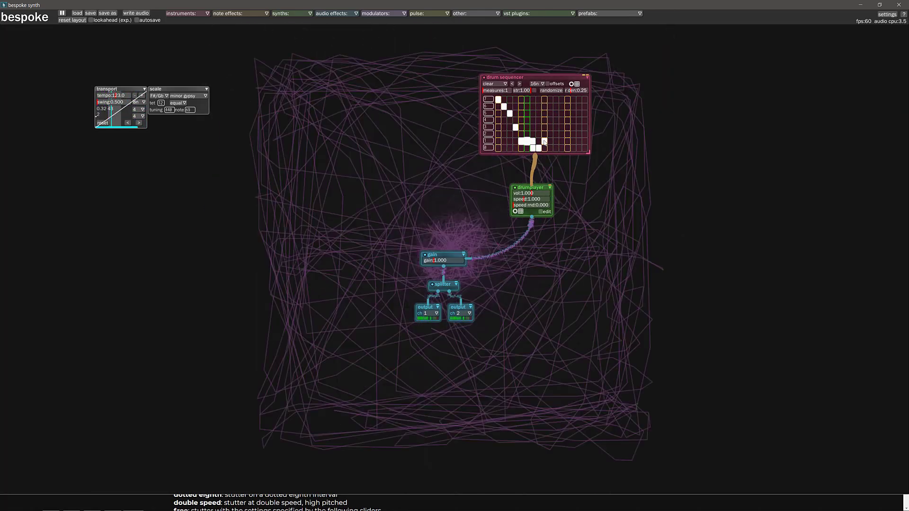
{"action": "left_click", "coordinate": [549, 148]}
{"action": "left_click", "coordinate": [549, 141]}
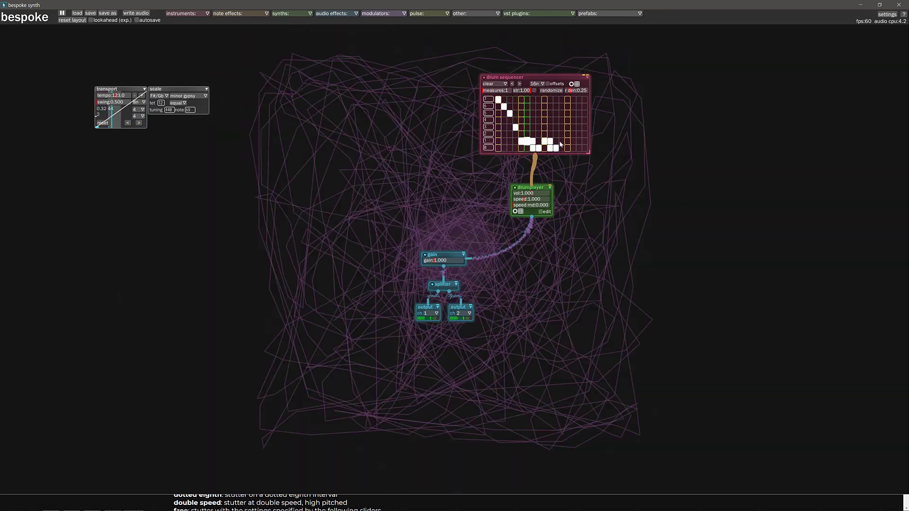
{"action": "left_click", "coordinate": [555, 148]}
{"action": "left_click", "coordinate": [567, 141]}
{"action": "left_click", "coordinate": [561, 141]}
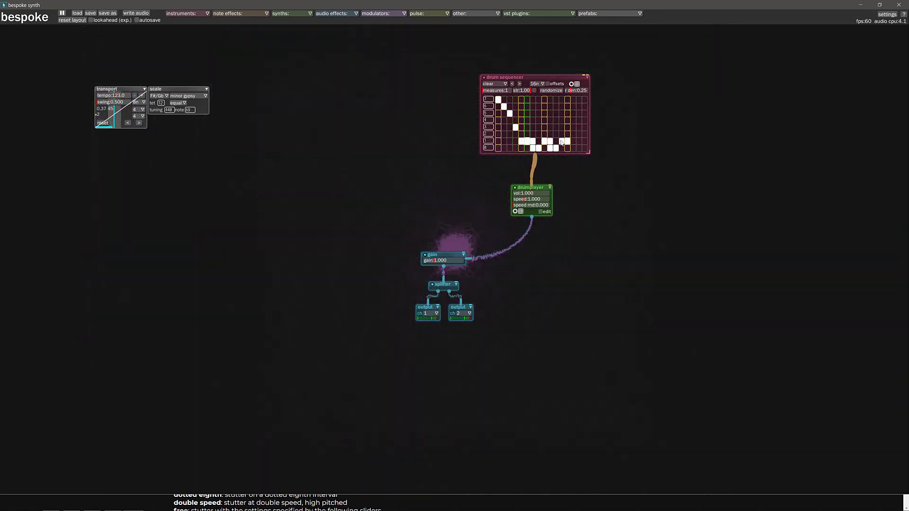
{"action": "left_click", "coordinate": [578, 147]}
{"action": "left_click", "coordinate": [584, 141]}
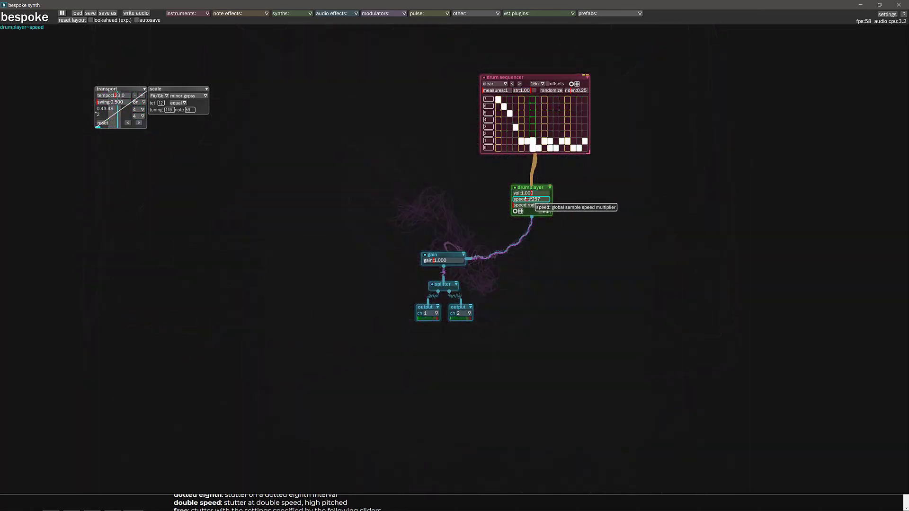
Try the sequencer step length at 8n and 32n, then set it back to 16n
{"action": "left_click", "coordinate": [540, 85]}
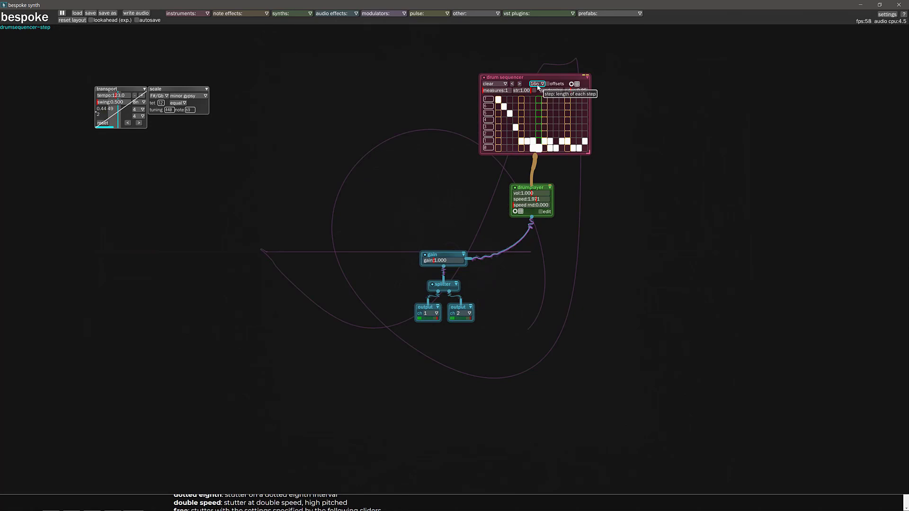
{"action": "left_click", "coordinate": [537, 100]}
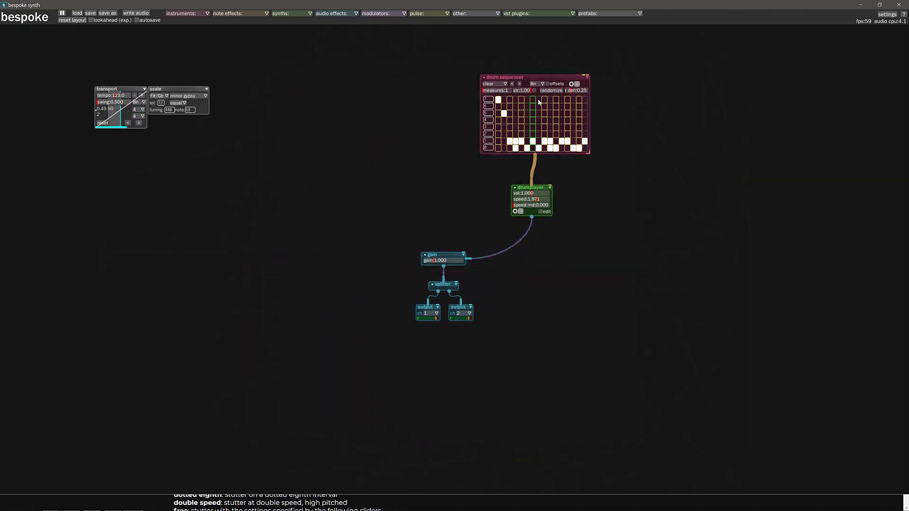
{"action": "left_click", "coordinate": [540, 86]}
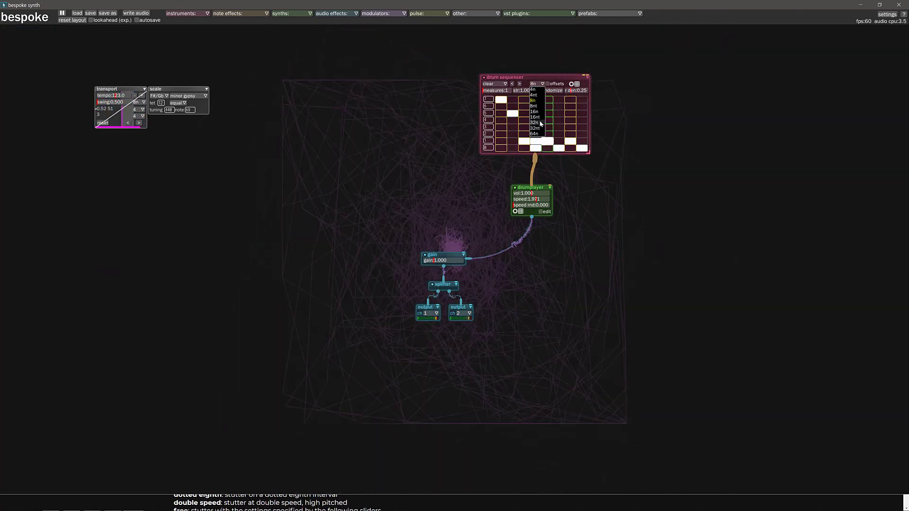
{"action": "left_click", "coordinate": [538, 120]}
{"action": "left_click", "coordinate": [540, 85]}
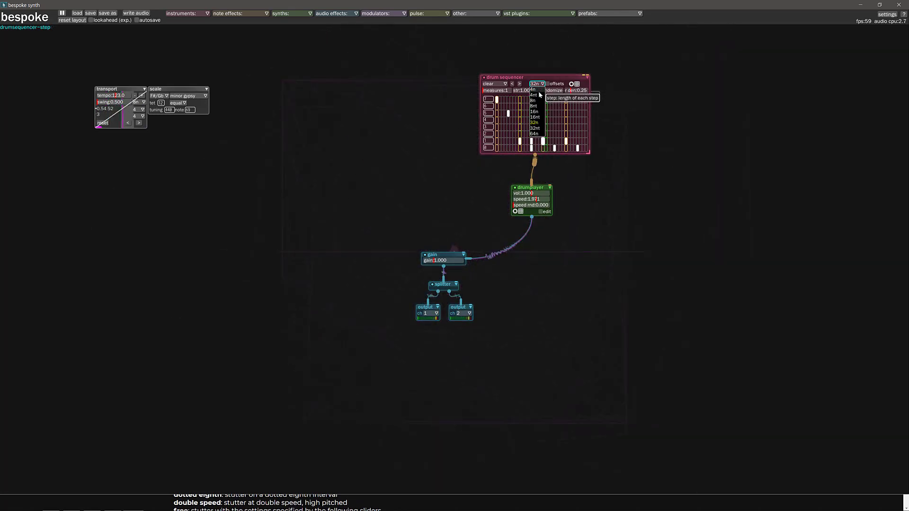
{"action": "left_click", "coordinate": [538, 109]}
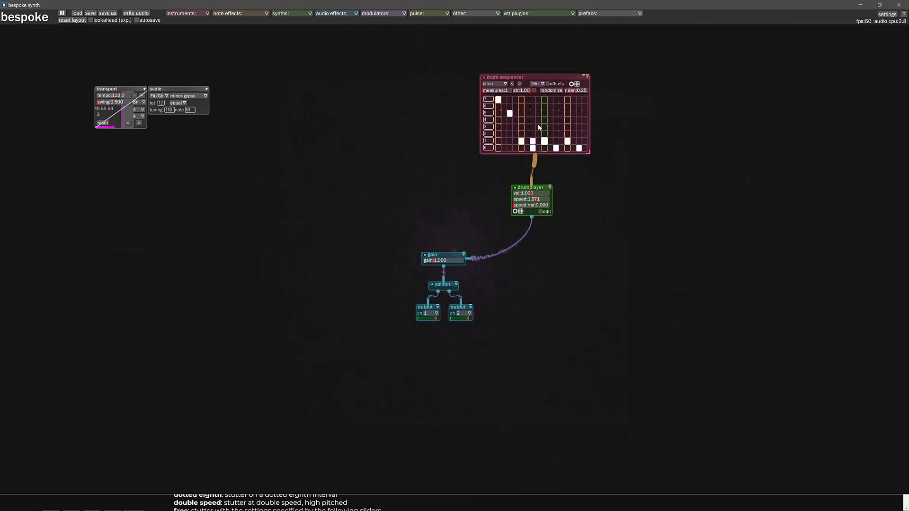
Switch on more drum steps, extending the diagonal and filling the second-lowest row
{"action": "left_click", "coordinate": [538, 142]}
{"action": "left_click", "coordinate": [550, 147]}
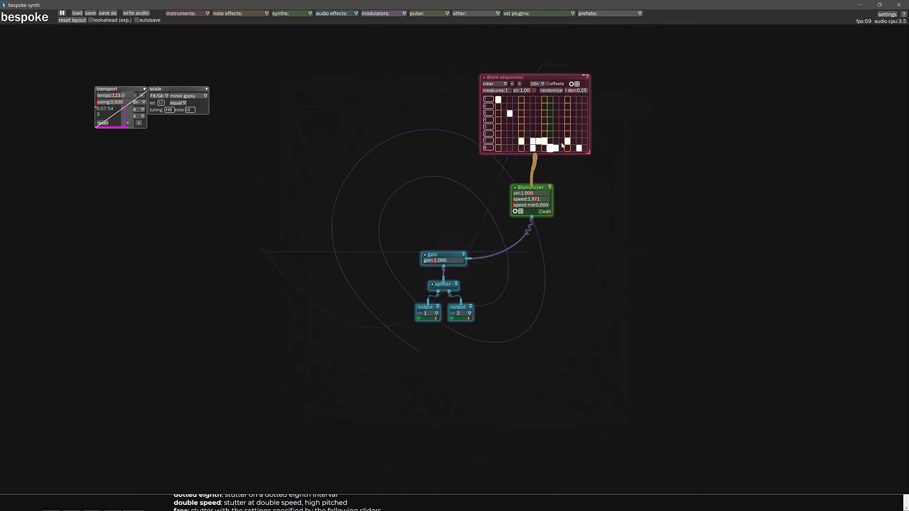
{"action": "left_click", "coordinate": [562, 141]}
{"action": "left_click", "coordinate": [573, 141]}
{"action": "left_click", "coordinate": [584, 148]}
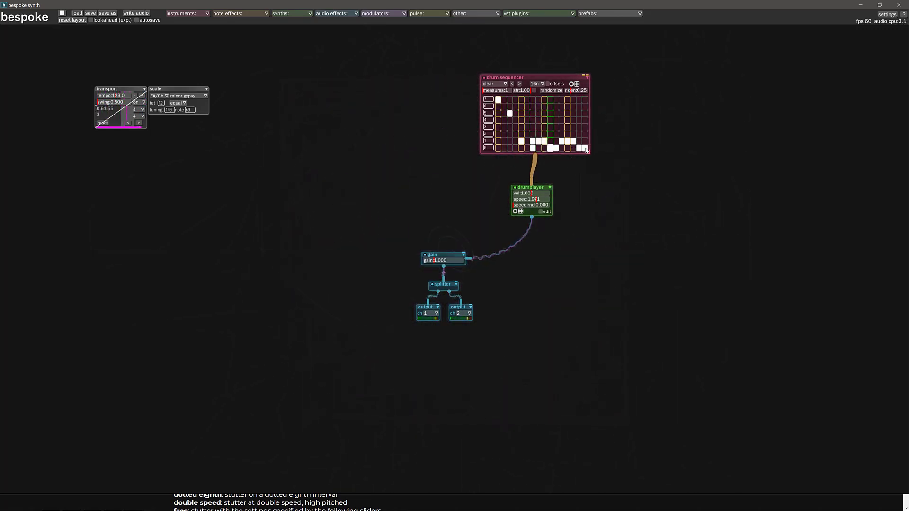
{"action": "left_click", "coordinate": [527, 141]}
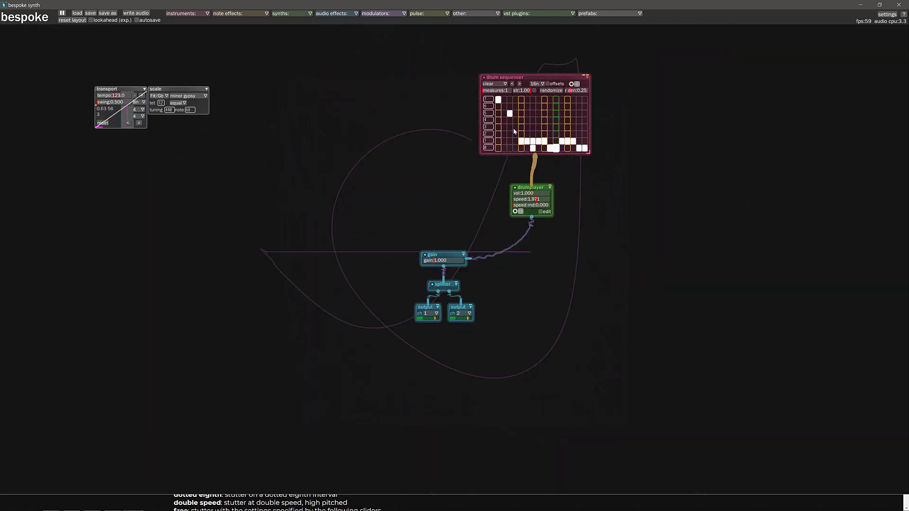
{"action": "left_click", "coordinate": [515, 127]}
{"action": "left_click", "coordinate": [503, 134]}
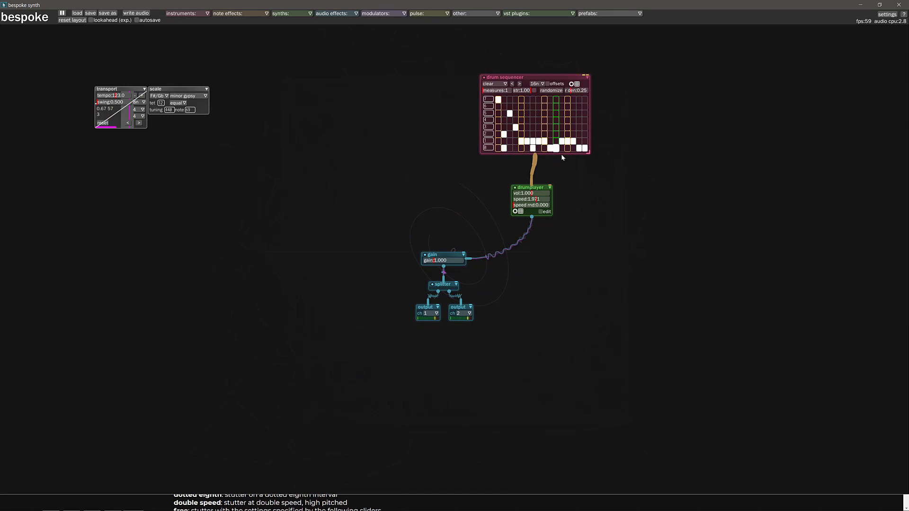
{"action": "left_click", "coordinate": [503, 148]}
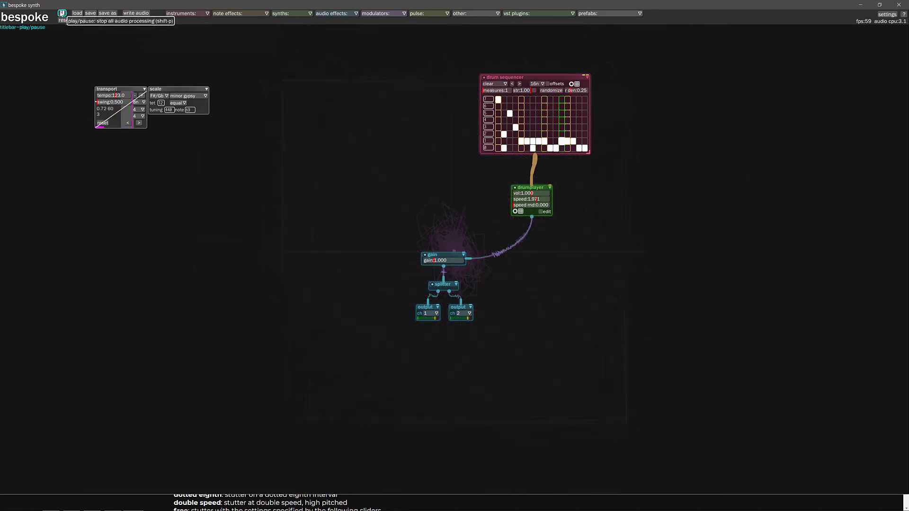
Stop audio and browse the instruments, synths, note effects and audio effects module lists
{"action": "left_click", "coordinate": [62, 14]}
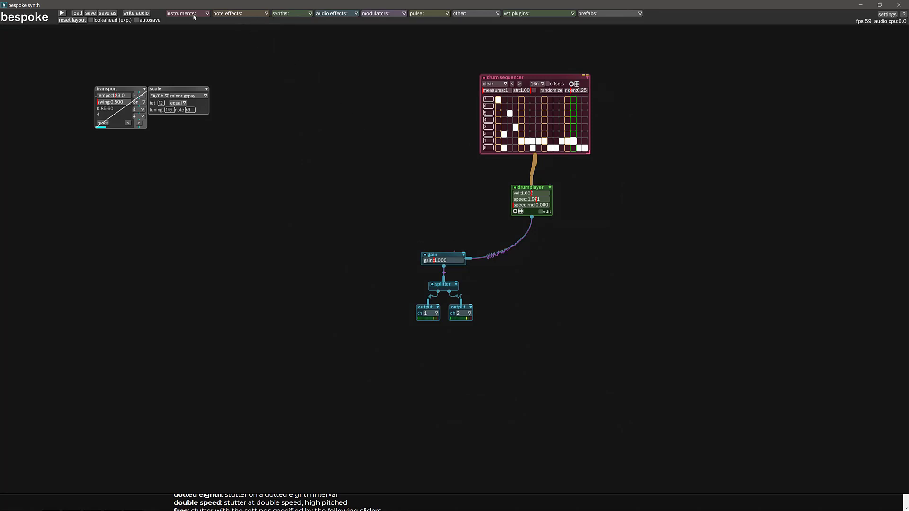
{"action": "left_click", "coordinate": [175, 14]}
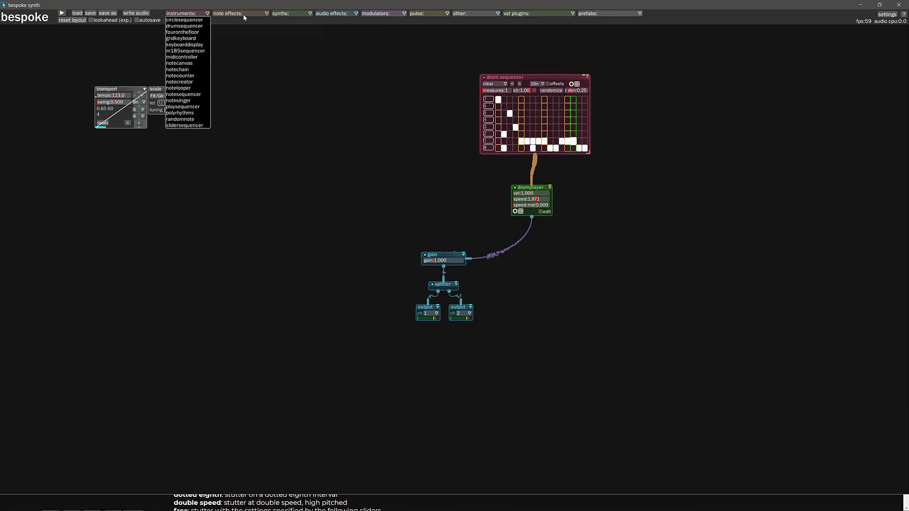
{"action": "left_click", "coordinate": [283, 14]}
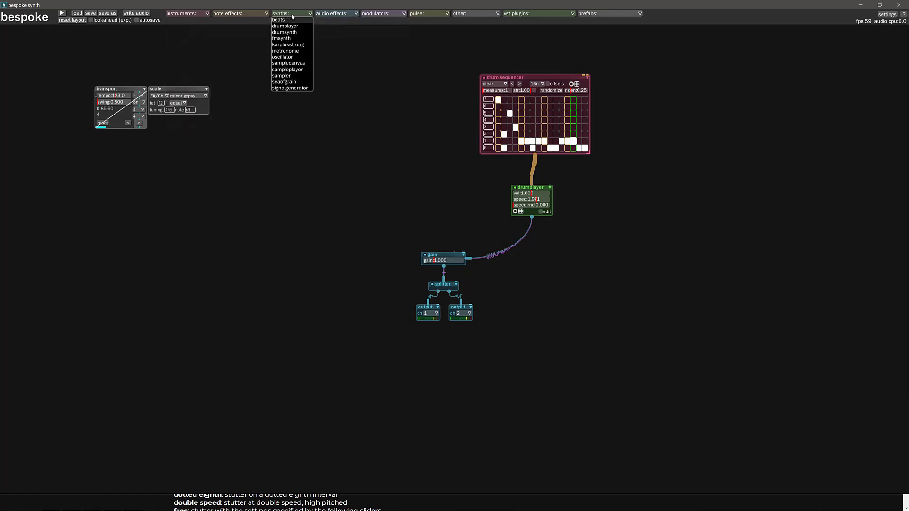
{"action": "left_click", "coordinate": [259, 14]}
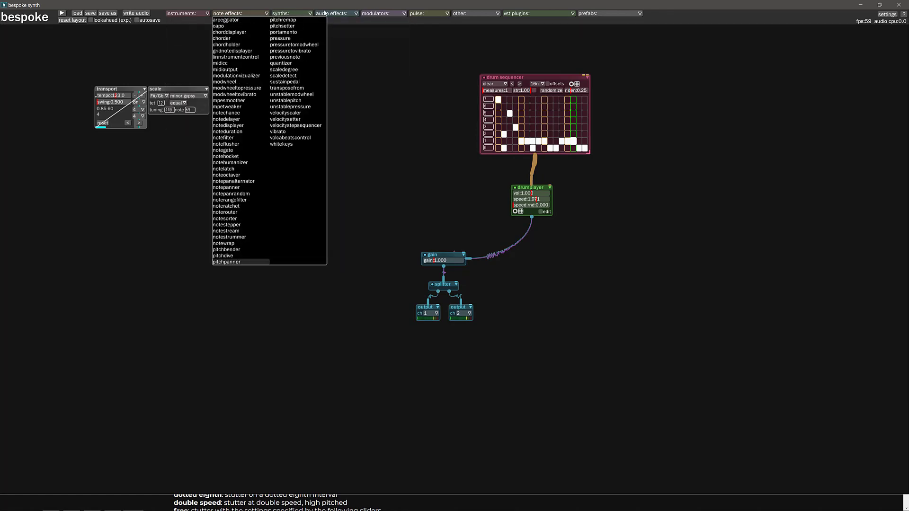
{"action": "left_click", "coordinate": [338, 14]}
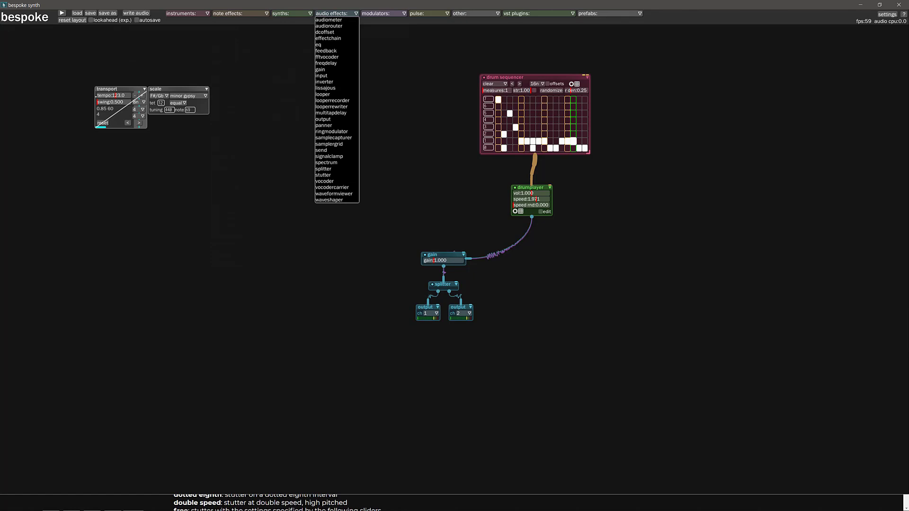
{"action": "key", "text": "alt+Tab"}
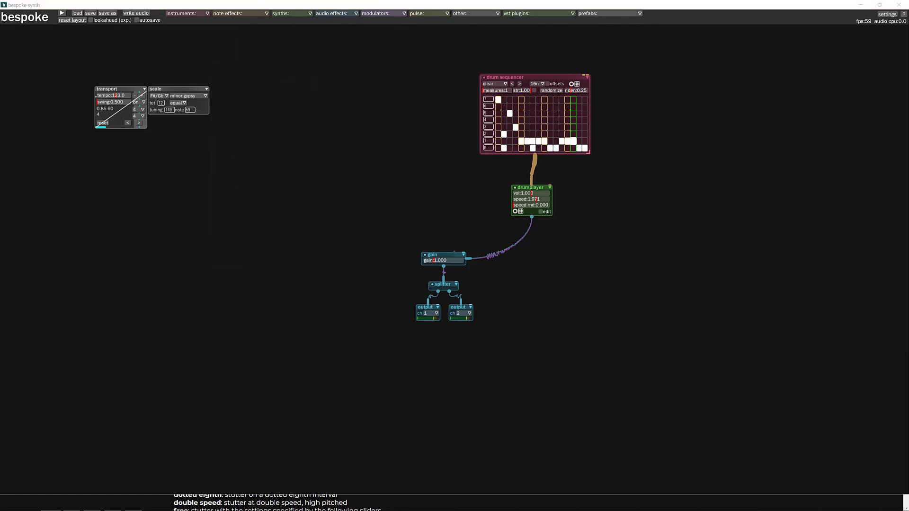
Add a randomnote module from the instruments list and place it near the top centre
{"action": "left_click", "coordinate": [186, 16]}
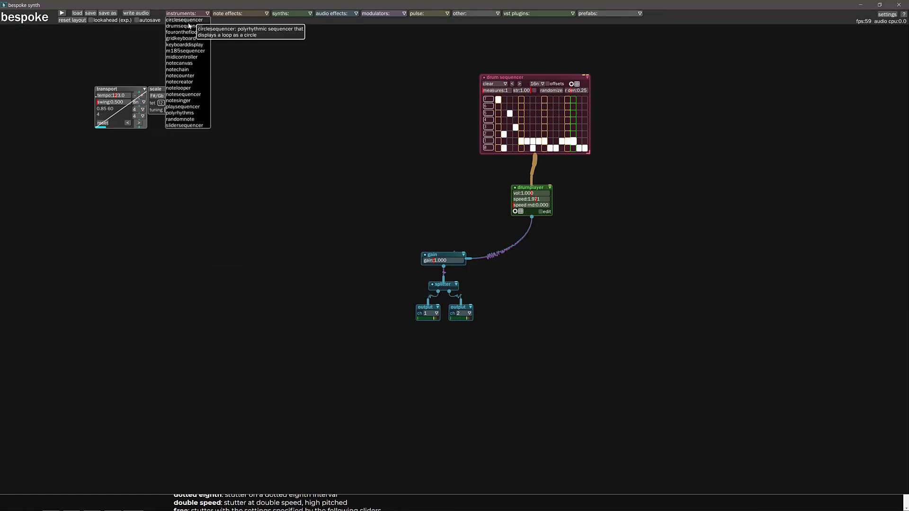
{"action": "left_click", "coordinate": [180, 119]}
{"action": "left_click_drag", "start_coordinate": [204, 125], "coordinate": [349, 66]}
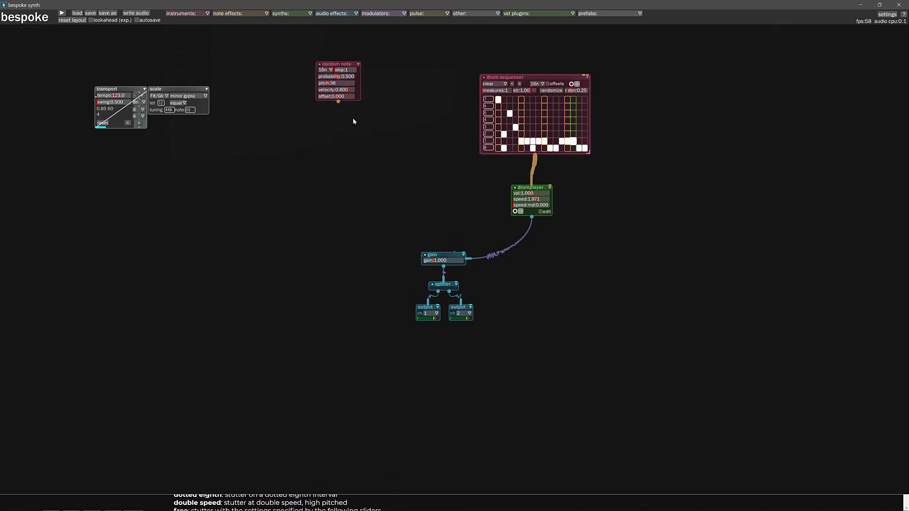
Add a sampleplayer module from the synths list below the random note
{"action": "left_click", "coordinate": [308, 15]}
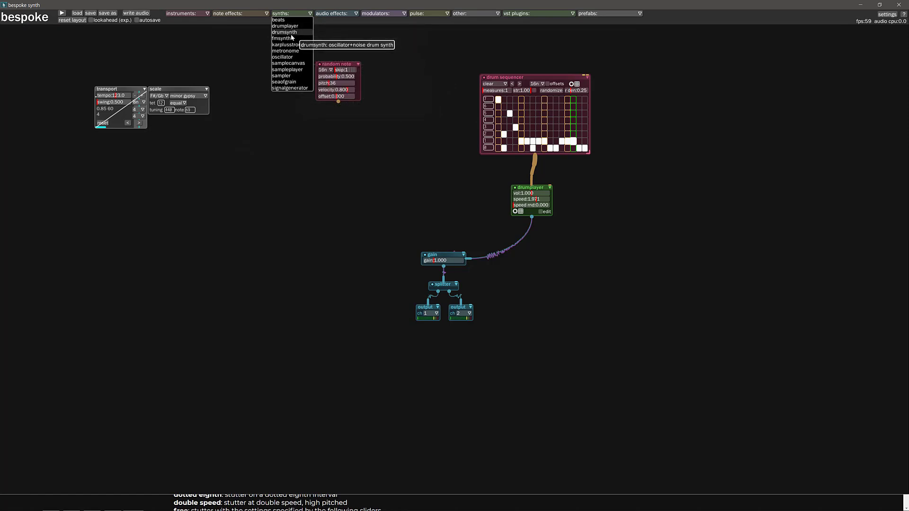
{"action": "left_click", "coordinate": [290, 70]}
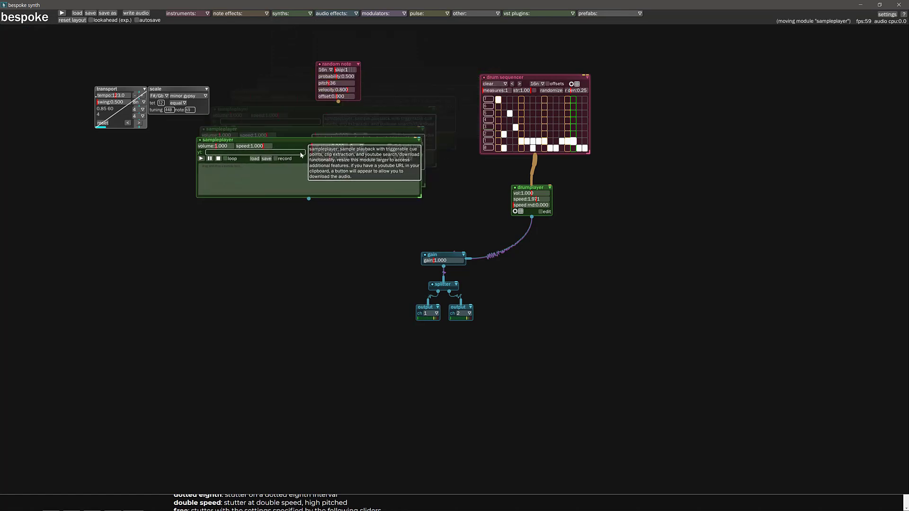
{"action": "left_click", "coordinate": [212, 161]}
Drag SI_Snare.wav from Explorer's One-shots folder onto the sampleplayer module
{"action": "key", "text": "alt+Tab"}
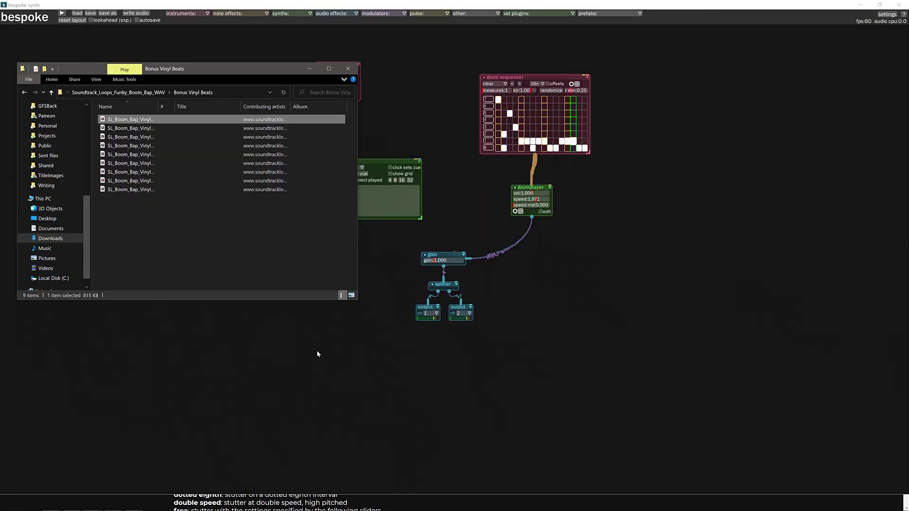
{"action": "left_click", "coordinate": [153, 93]}
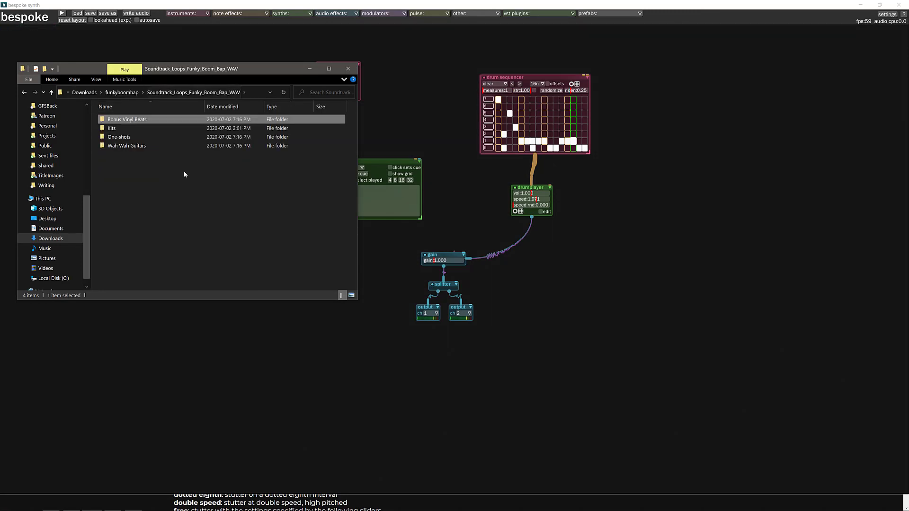
{"action": "double_click", "coordinate": [118, 137]}
{"action": "left_click_drag", "start_coordinate": [244, 72], "coordinate": [763, 107]}
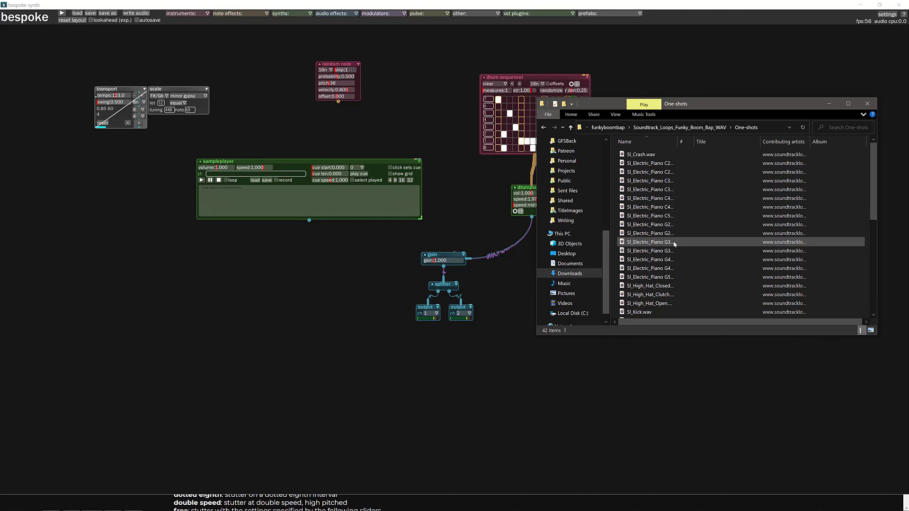
{"action": "scroll", "coordinate": [672, 241], "scroll_direction": "down", "scroll_amount": 6}
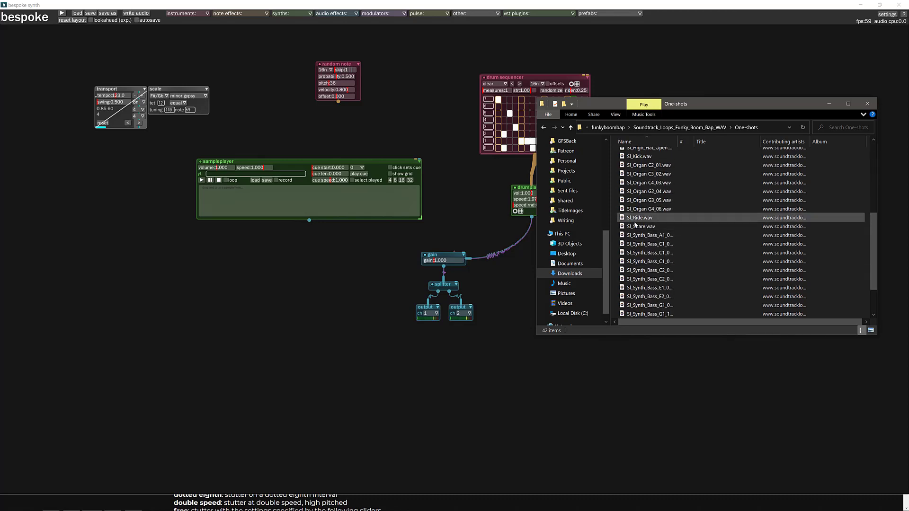
{"action": "left_click", "coordinate": [639, 226]}
{"action": "left_click_drag", "start_coordinate": [313, 203], "coordinate": [313, 203]}
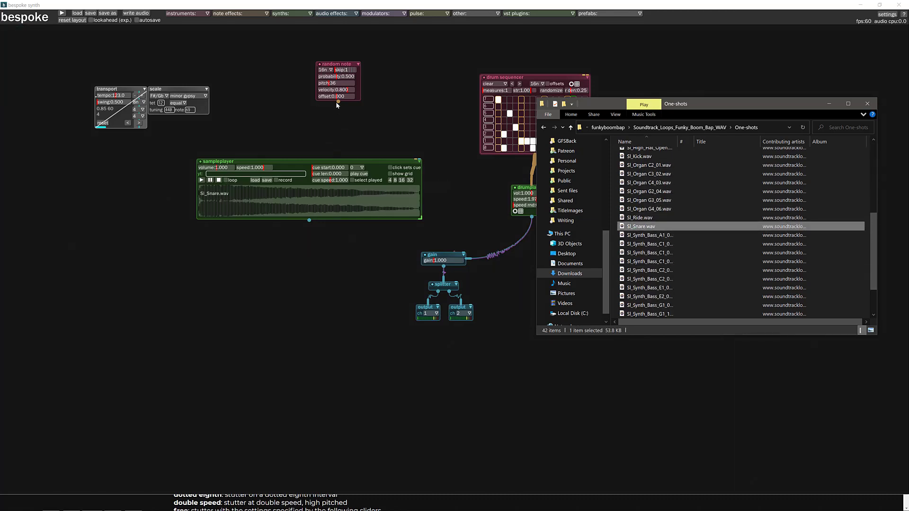
Patch the random note into the sample player, and the sample player into the gain
{"action": "left_click_drag", "start_coordinate": [336, 102], "coordinate": [337, 101]}
{"action": "left_click_drag", "start_coordinate": [290, 174], "coordinate": [294, 176]}
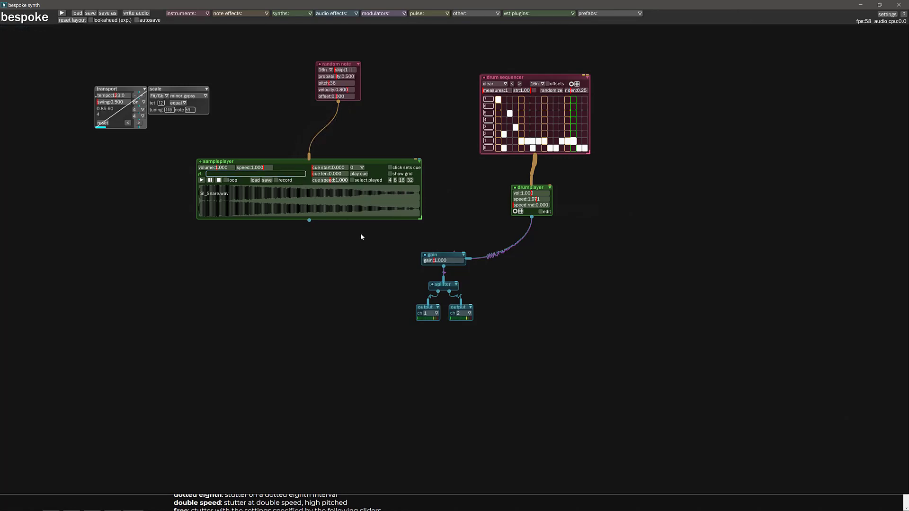
{"action": "left_click_drag", "start_coordinate": [309, 221], "coordinate": [431, 260]}
During playback, set random note probability 0.969, pitch 105 and velocity 0.194
{"action": "left_click", "coordinate": [62, 13]}
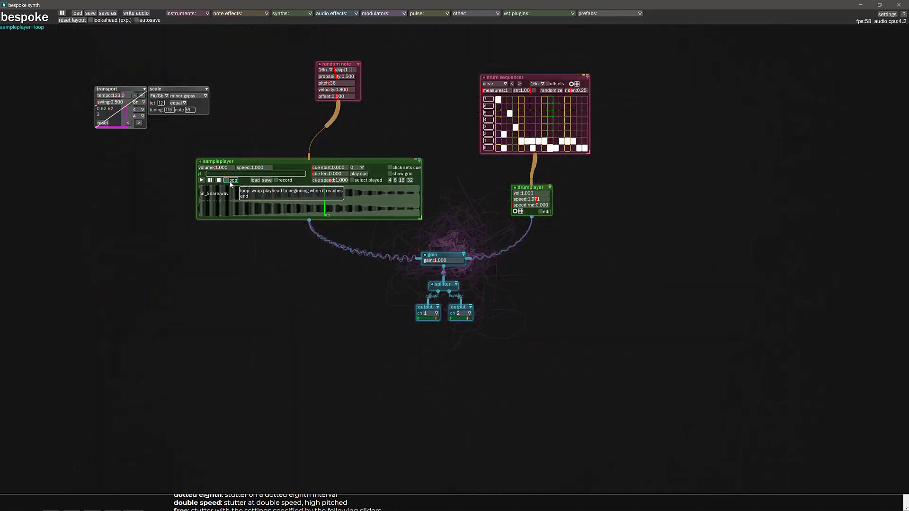
{"action": "left_click", "coordinate": [225, 181]}
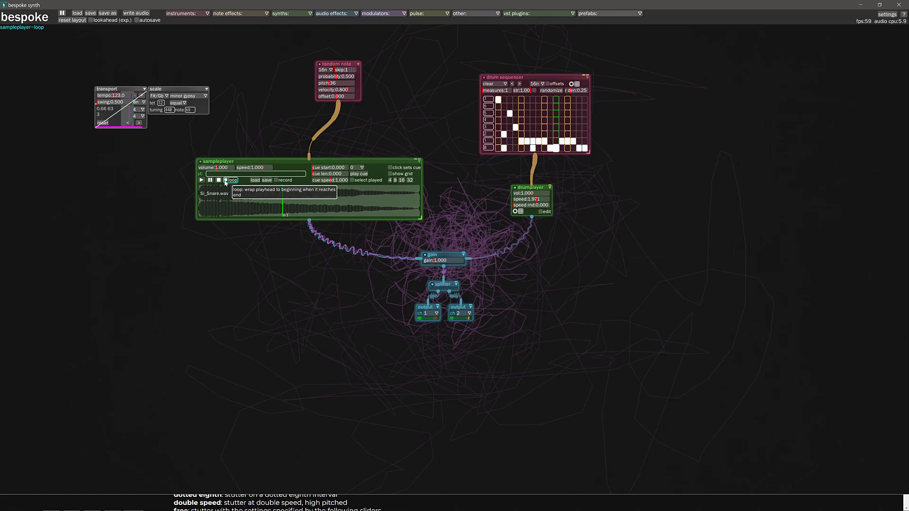
{"action": "left_click", "coordinate": [226, 181]}
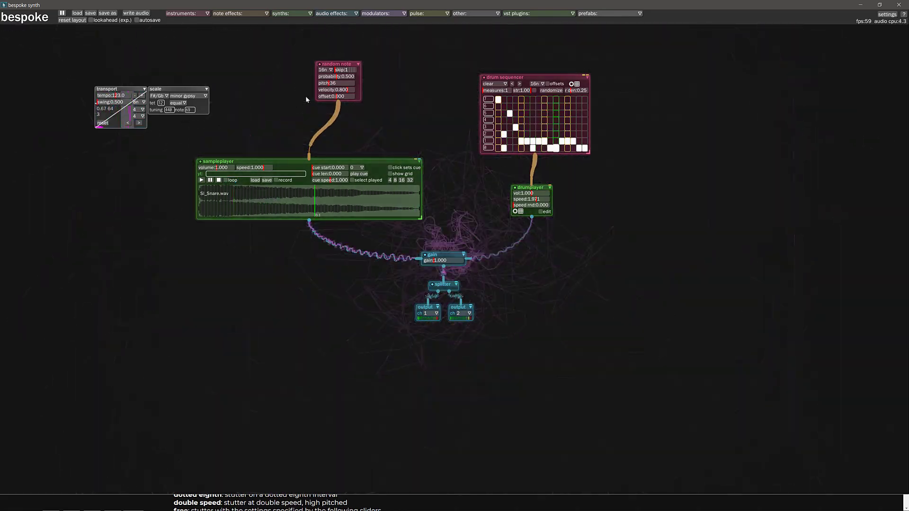
{"action": "left_click_drag", "start_coordinate": [339, 78], "coordinate": [354, 77]}
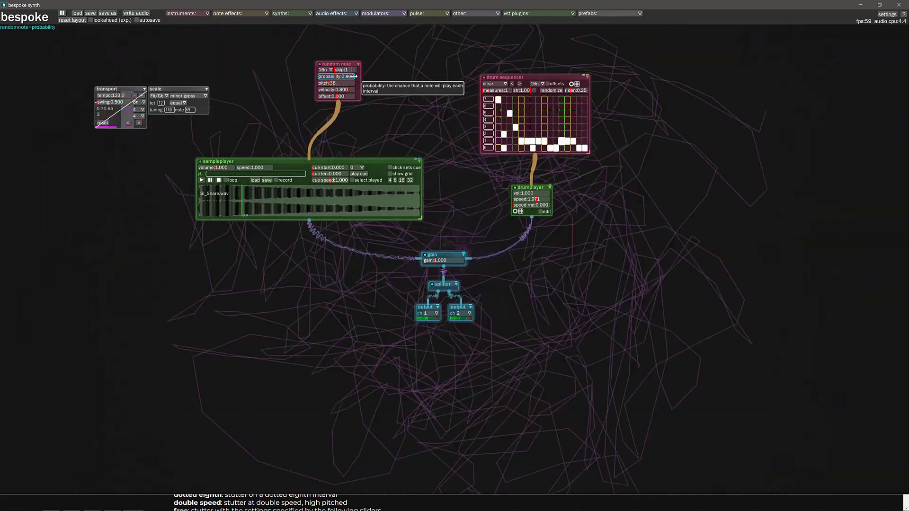
{"action": "left_click", "coordinate": [349, 83]}
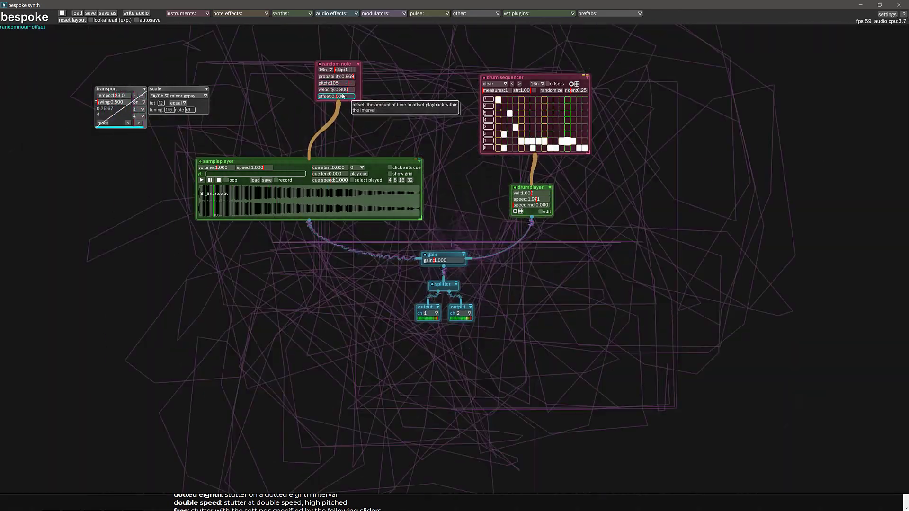
{"action": "left_click", "coordinate": [331, 89]}
{"action": "left_click_drag", "start_coordinate": [331, 89], "coordinate": [325, 89]}
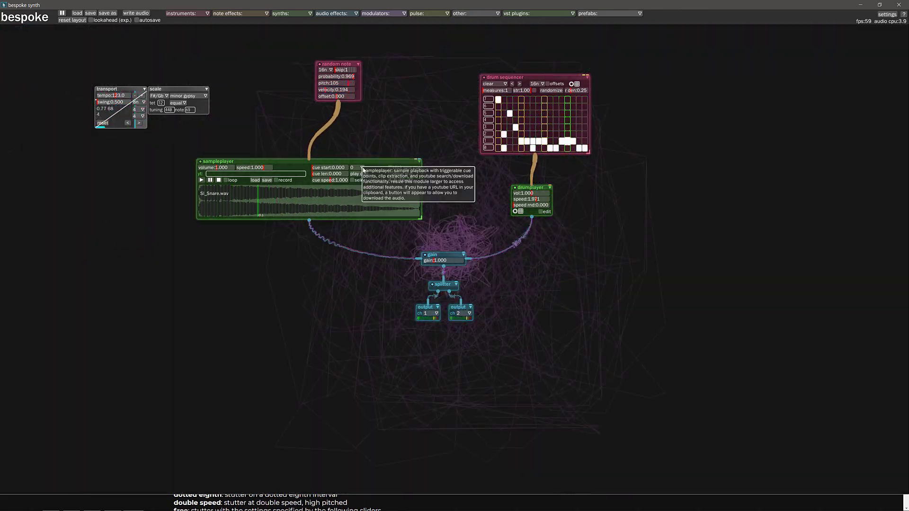
{"action": "left_click", "coordinate": [63, 14]}
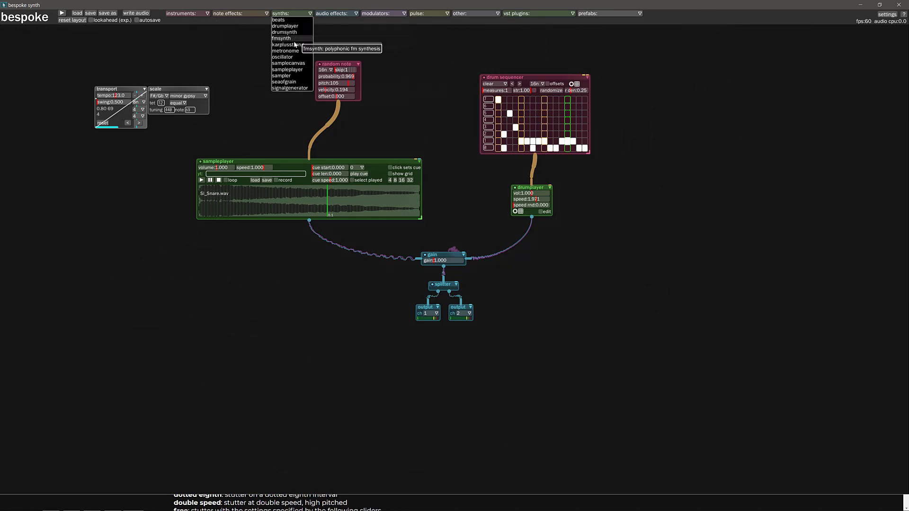
Add a second sampleplayer near the top and load SL_Boom_Bap_Vinyl_Drum_Beat1_083.wav from Bonus Vinyl Beats
{"action": "left_click", "coordinate": [297, 70]}
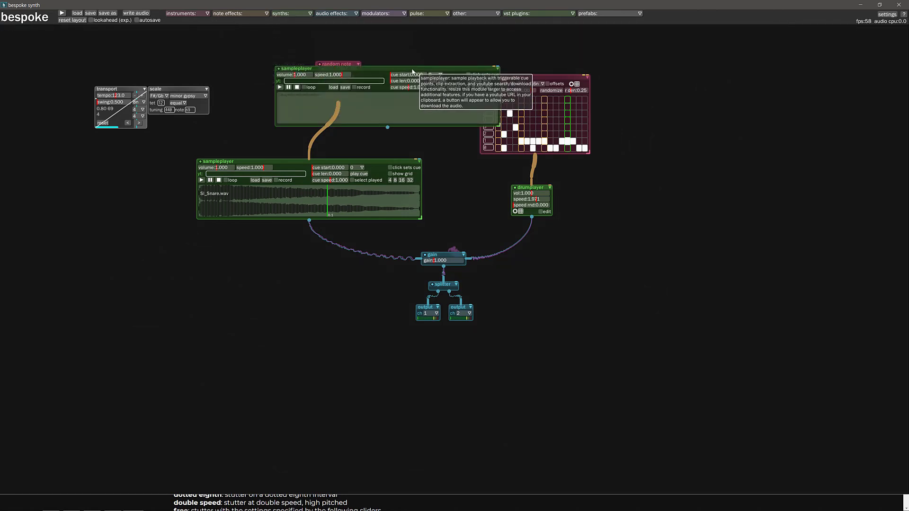
{"action": "left_click", "coordinate": [599, 182]}
{"action": "key", "text": "alt+Tab"}
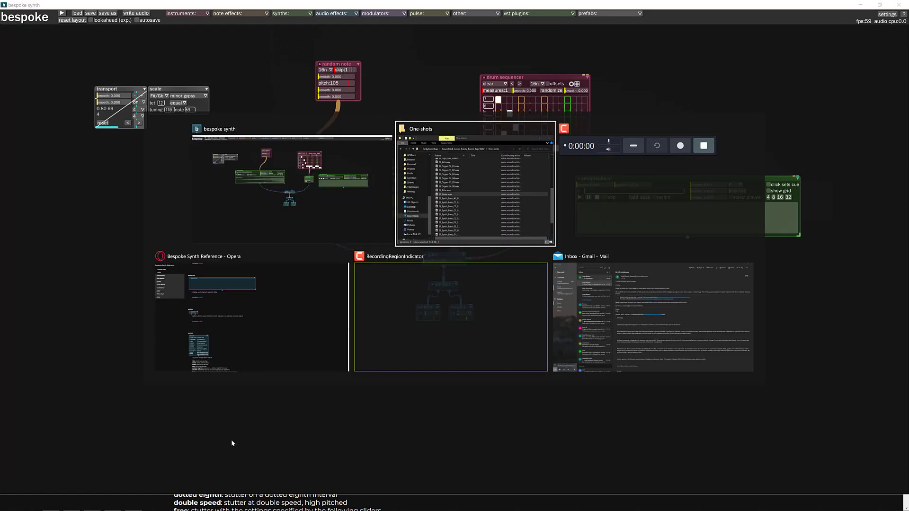
{"action": "key", "text": "alt+Up"}
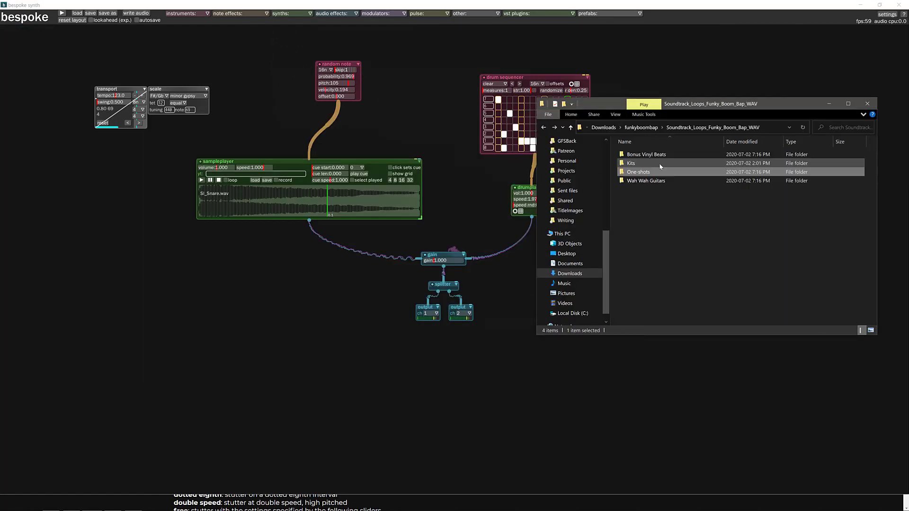
{"action": "double_click", "coordinate": [649, 156]}
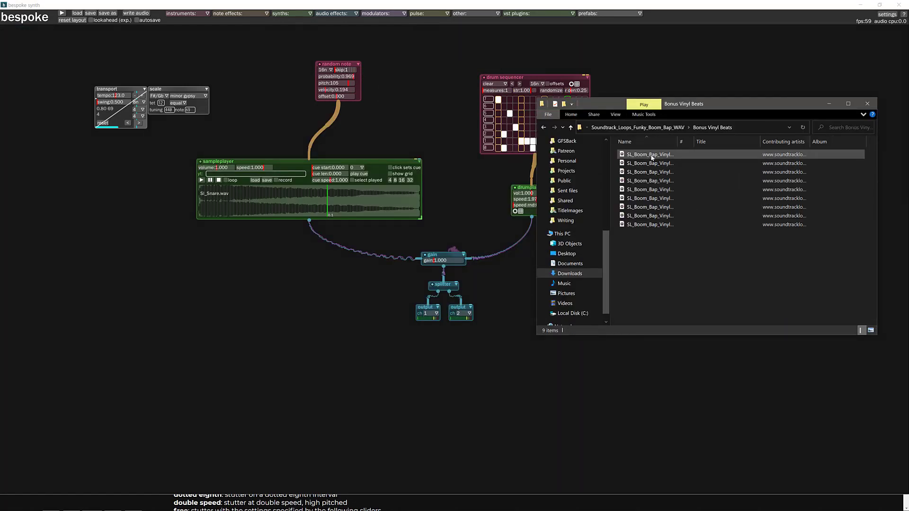
{"action": "left_click_drag", "start_coordinate": [744, 108], "coordinate": [653, 279]}
{"action": "left_click", "coordinate": [546, 326]}
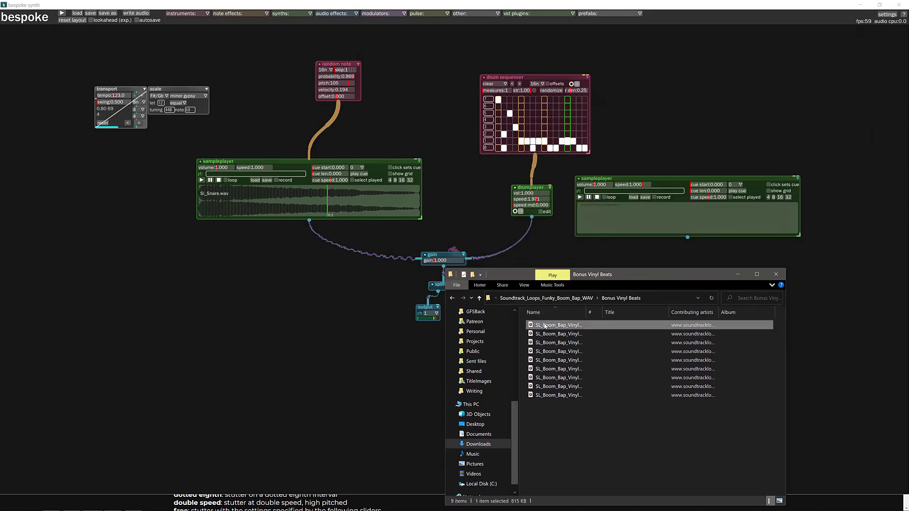
{"action": "left_click_drag", "start_coordinate": [642, 221], "coordinate": [639, 217]}
{"action": "left_click", "coordinate": [581, 199]}
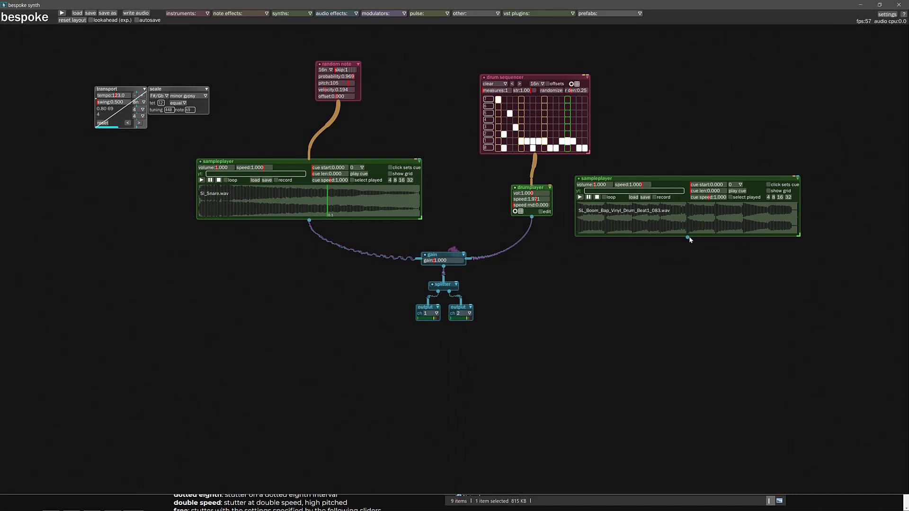
Connect the drum-loop sampleplayer to the gain and start the loop playing
{"action": "left_click_drag", "start_coordinate": [688, 238], "coordinate": [456, 259]}
{"action": "left_click", "coordinate": [62, 13]}
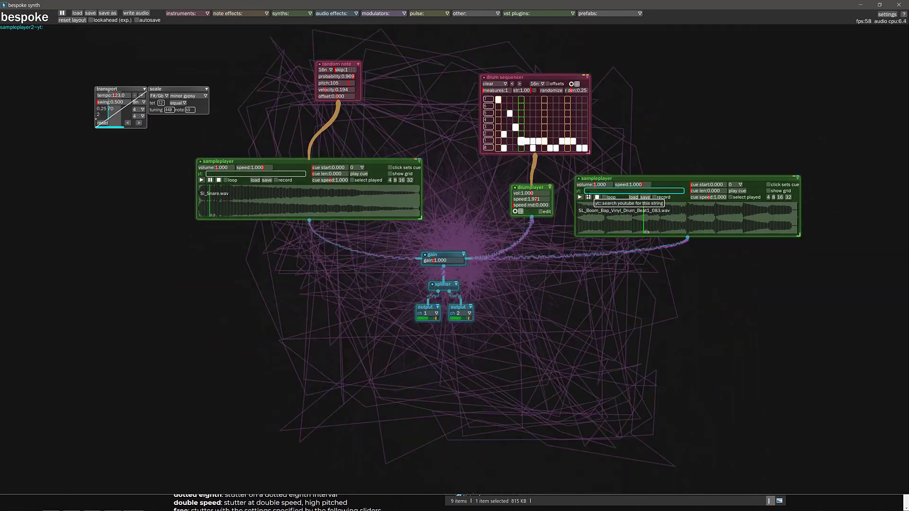
{"action": "left_click", "coordinate": [579, 197]}
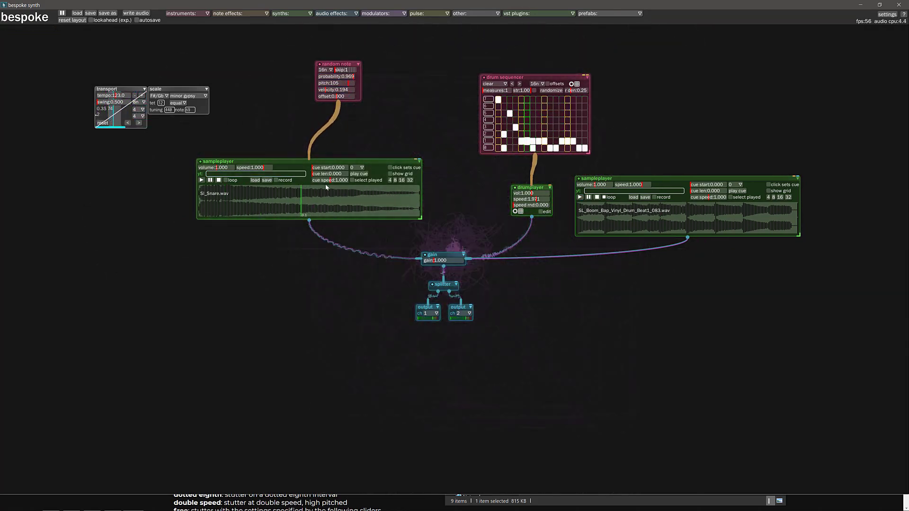
Set the snare sample volume to 0.224 and drumplayer volume to 0.531
{"action": "left_click", "coordinate": [206, 167]}
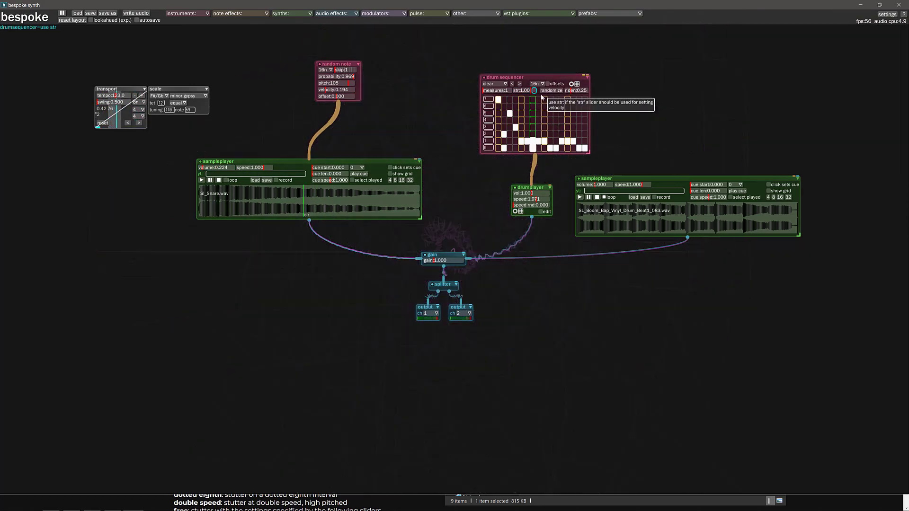
{"action": "left_click_drag", "start_coordinate": [535, 193], "coordinate": [522, 193]}
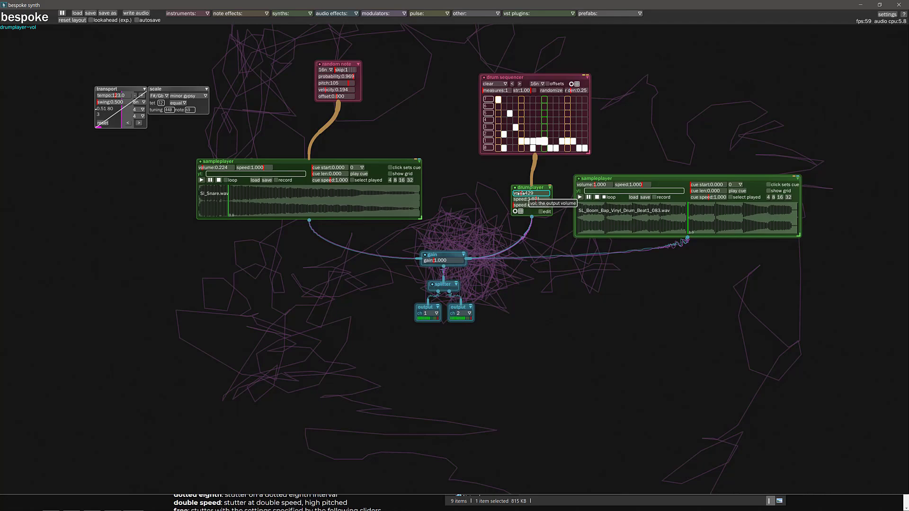
{"action": "left_click_drag", "start_coordinate": [519, 193], "coordinate": [559, 181]}
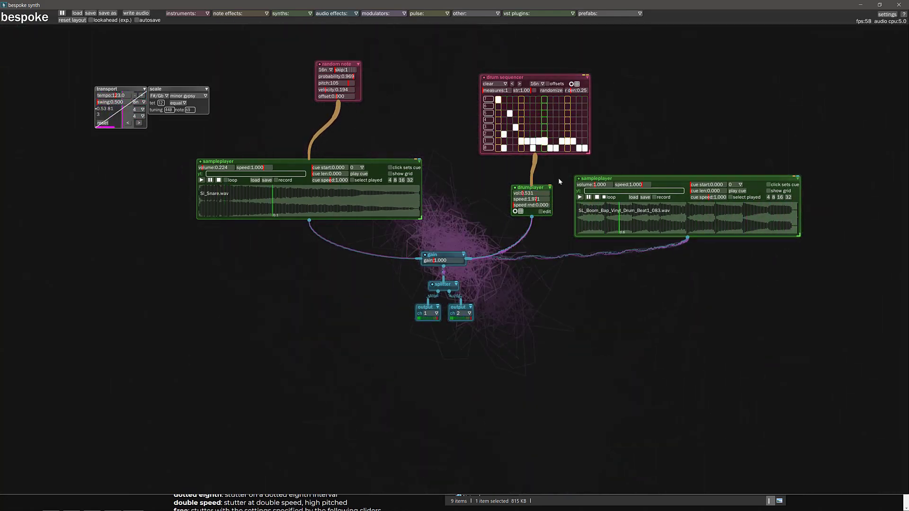
{"action": "scroll", "coordinate": [558, 177], "scroll_direction": "up", "scroll_amount": 3}
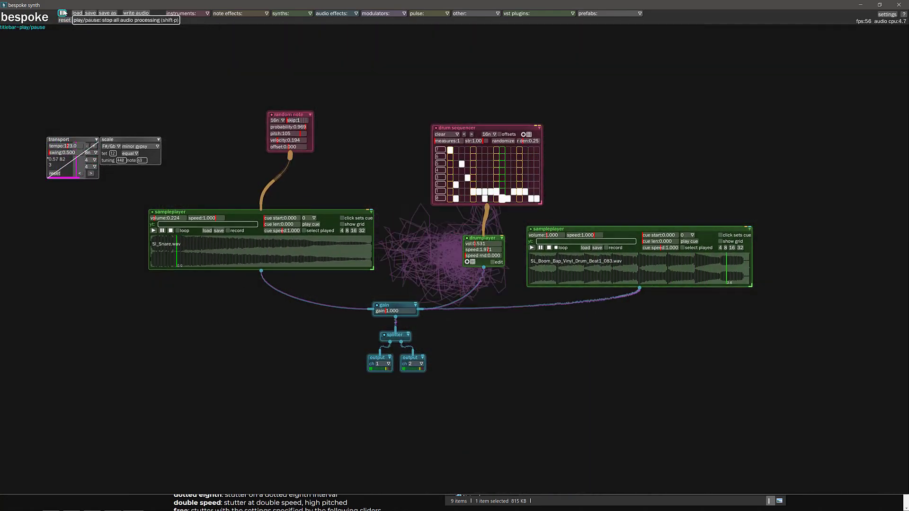
Stop playback and add a Strum Session 2 VST plugin module at the top right
{"action": "left_click", "coordinate": [63, 12]}
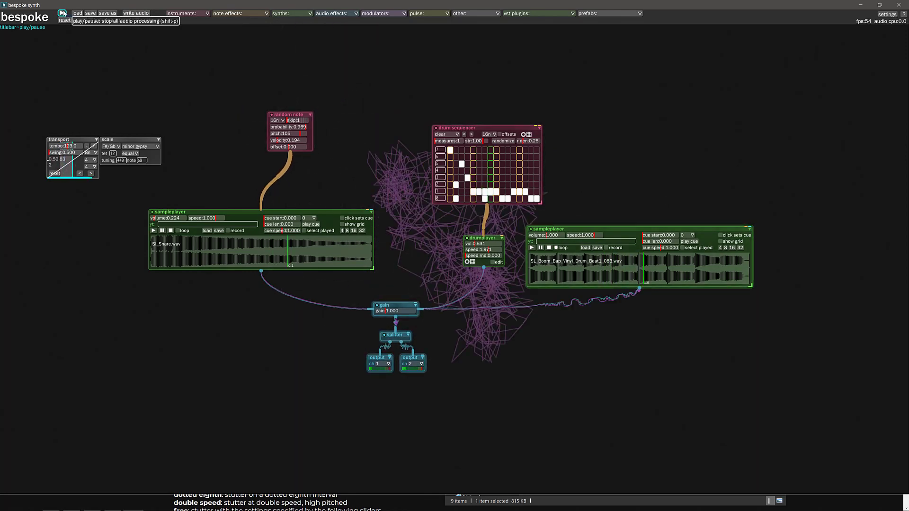
{"action": "left_click", "coordinate": [537, 13]}
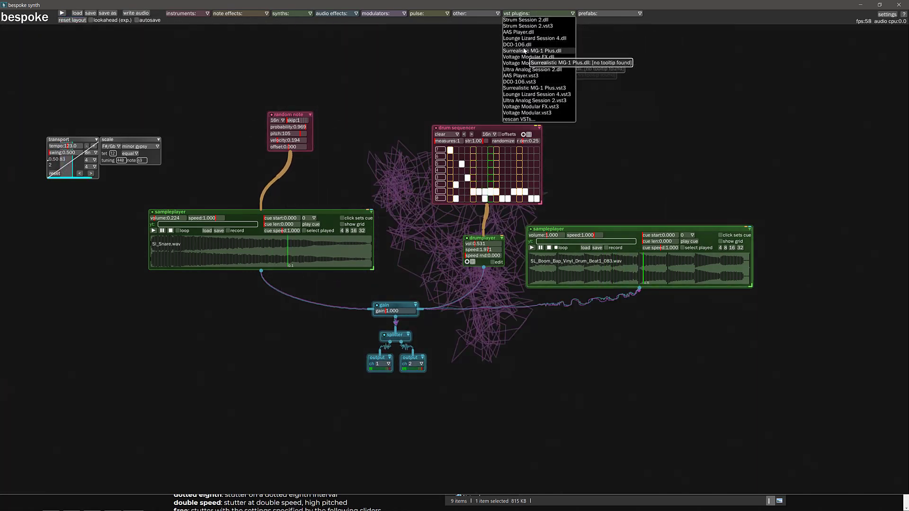
{"action": "left_click", "coordinate": [578, 129]}
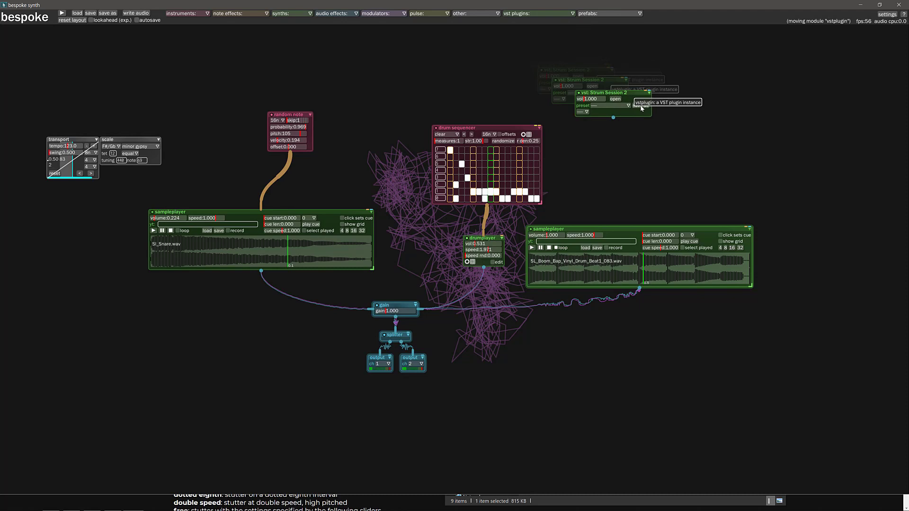
{"action": "left_click", "coordinate": [666, 122]}
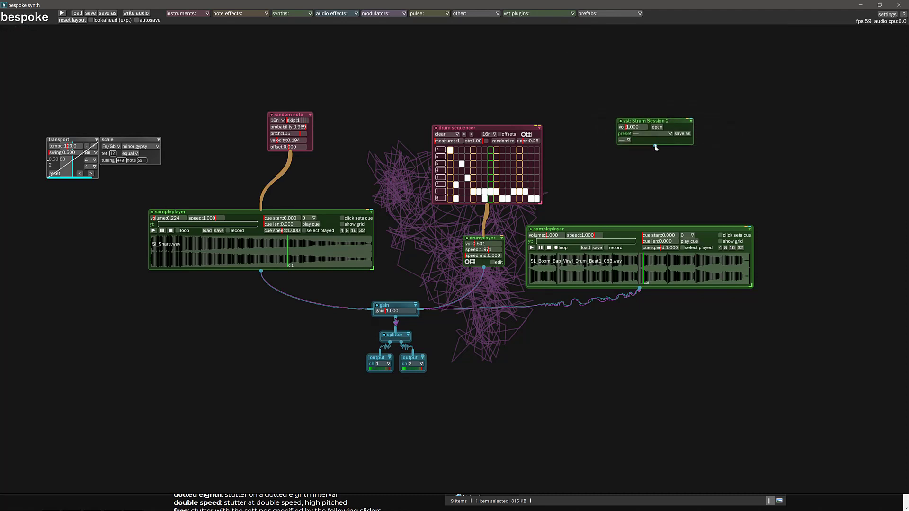
{"action": "left_click_drag", "start_coordinate": [664, 121], "coordinate": [693, 119]}
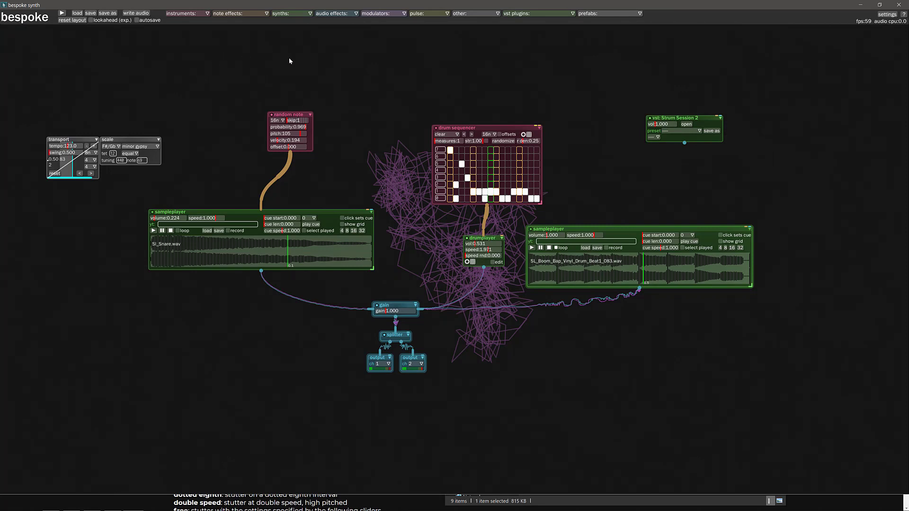
{"action": "left_click", "coordinate": [200, 14]}
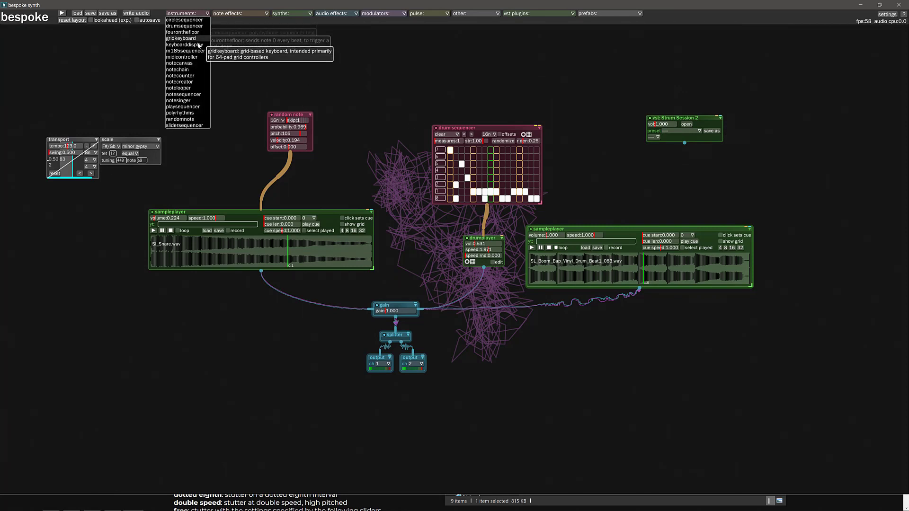
Add a note sequencer driving Strum Session 2, mute the drum loop player, and play
{"action": "left_click", "coordinate": [191, 98]}
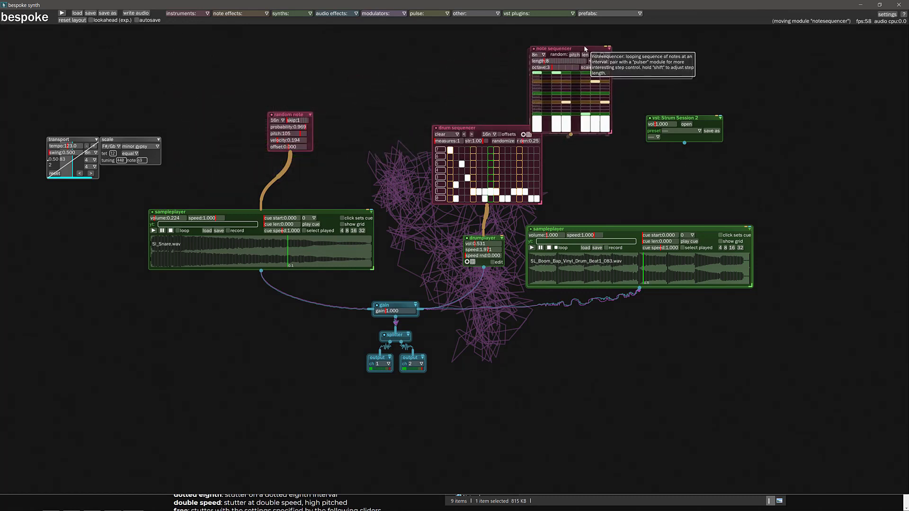
{"action": "left_click", "coordinate": [603, 44]}
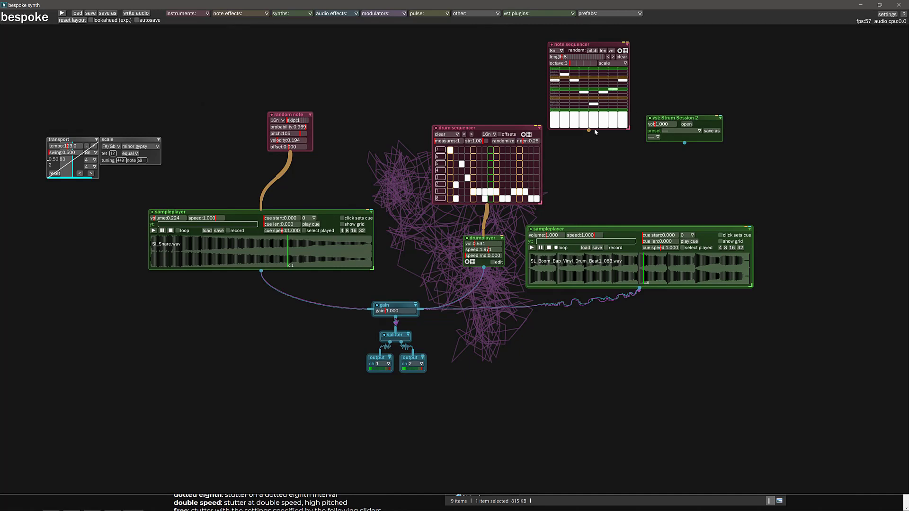
{"action": "left_click_drag", "start_coordinate": [589, 132], "coordinate": [414, 310]}
{"action": "left_click_drag", "start_coordinate": [545, 239], "coordinate": [488, 234]}
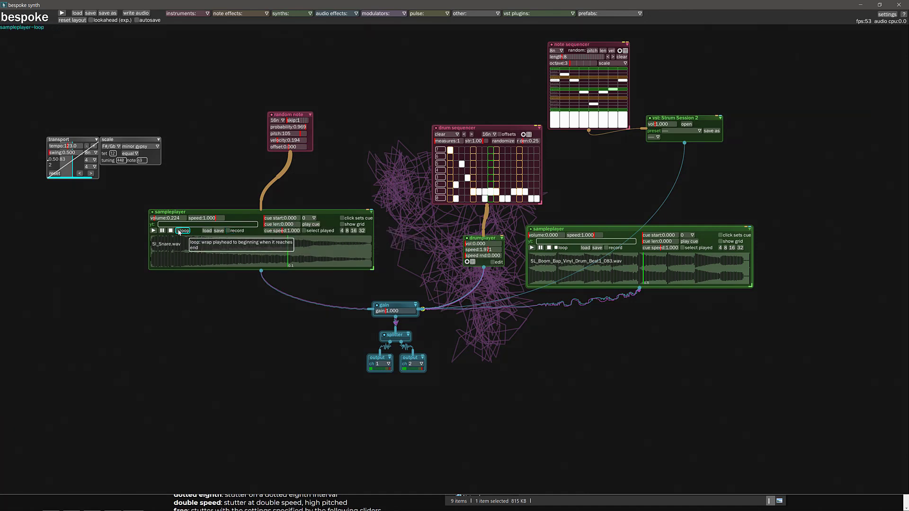
{"action": "left_click", "coordinate": [62, 13]}
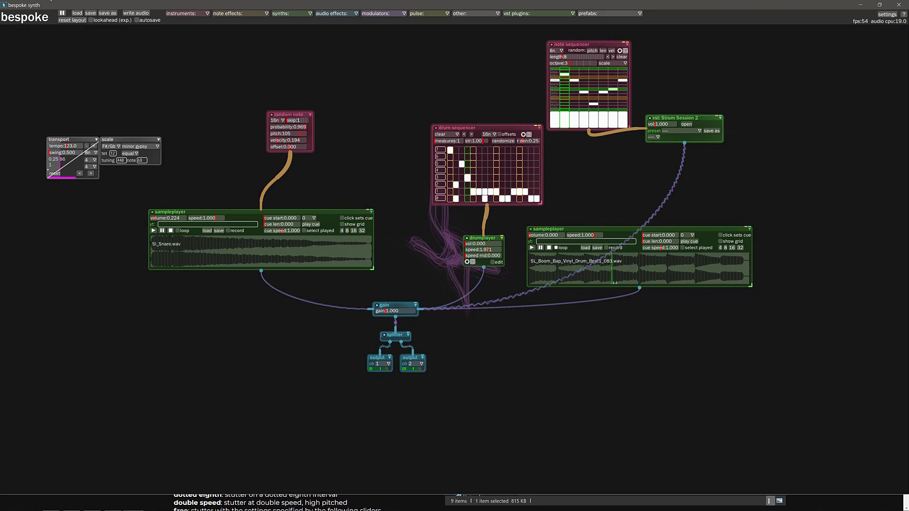
Load the Electric bank's 6. Warm Crunch 2 program in Strum Session 2, then stop playback
{"action": "left_click", "coordinate": [62, 13]}
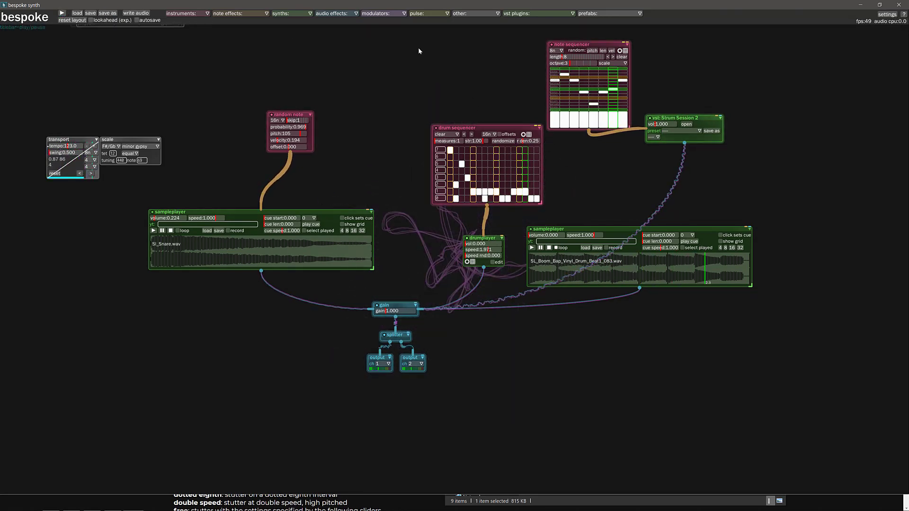
{"action": "left_click", "coordinate": [686, 124]}
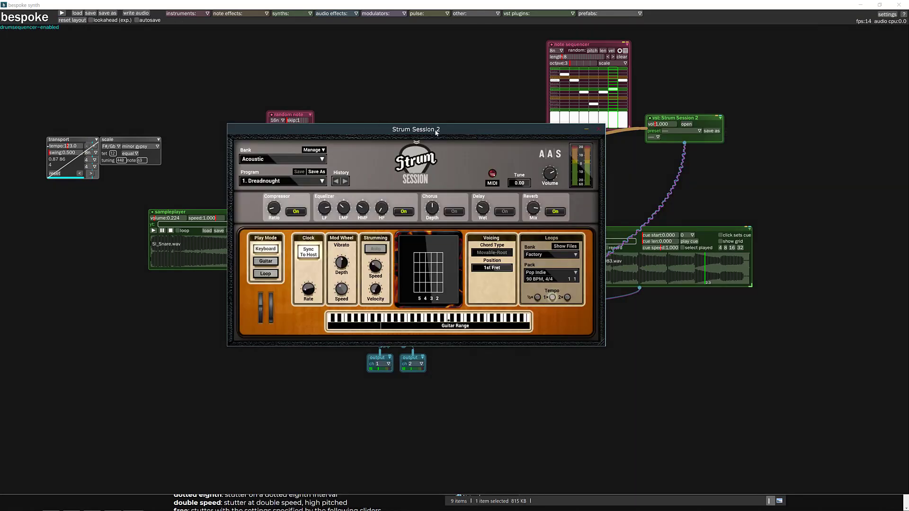
{"action": "left_click_drag", "start_coordinate": [436, 133], "coordinate": [524, 142]}
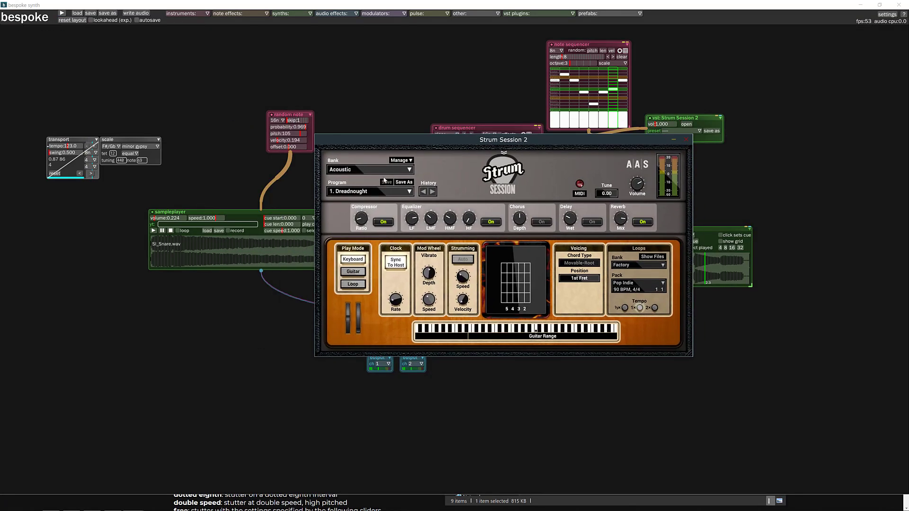
{"action": "left_click", "coordinate": [361, 199]}
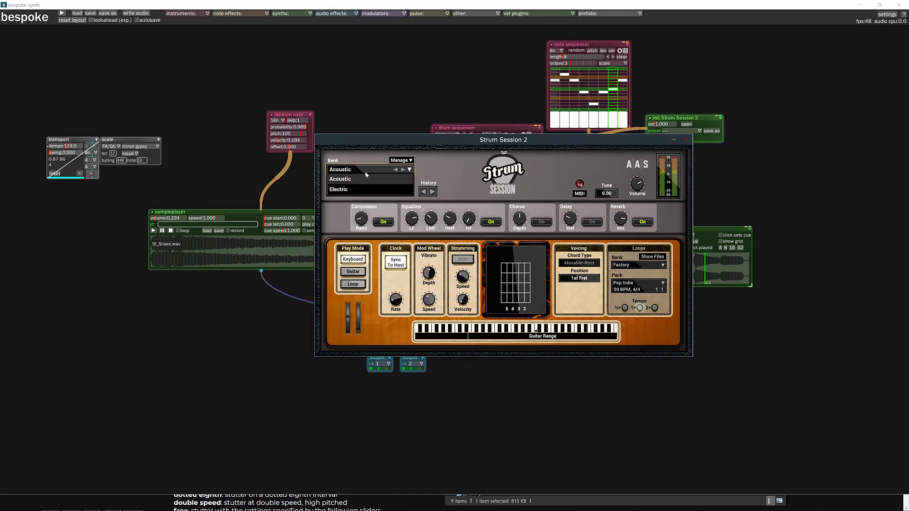
{"action": "left_click", "coordinate": [358, 188]}
{"action": "left_click", "coordinate": [379, 192]}
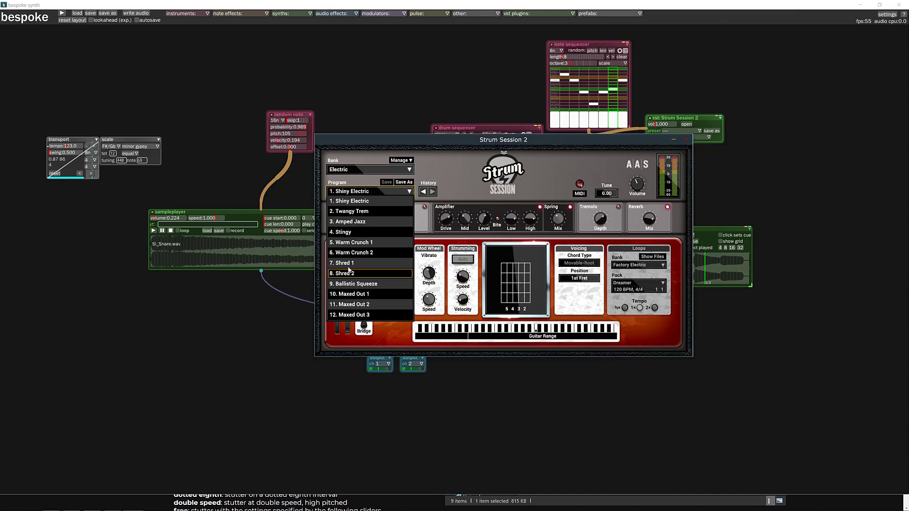
{"action": "left_click", "coordinate": [349, 253]}
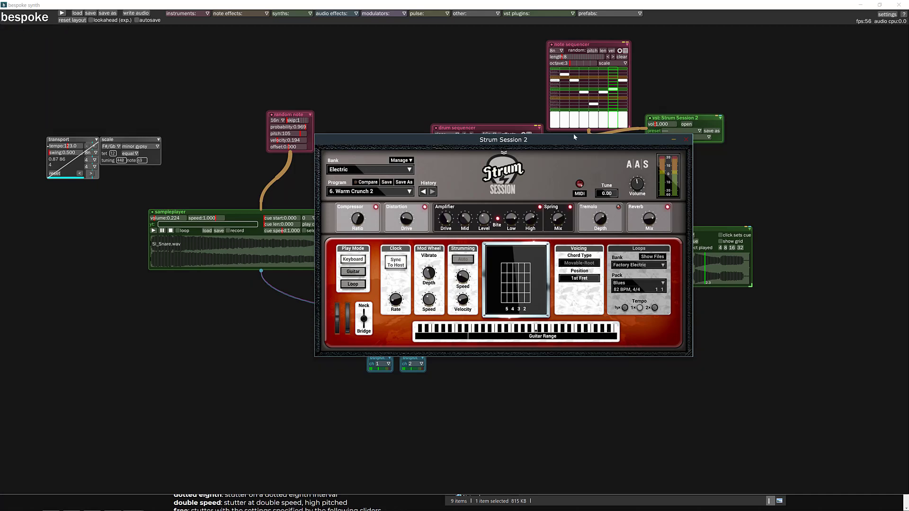
{"action": "left_click_drag", "start_coordinate": [574, 137], "coordinate": [477, 147]}
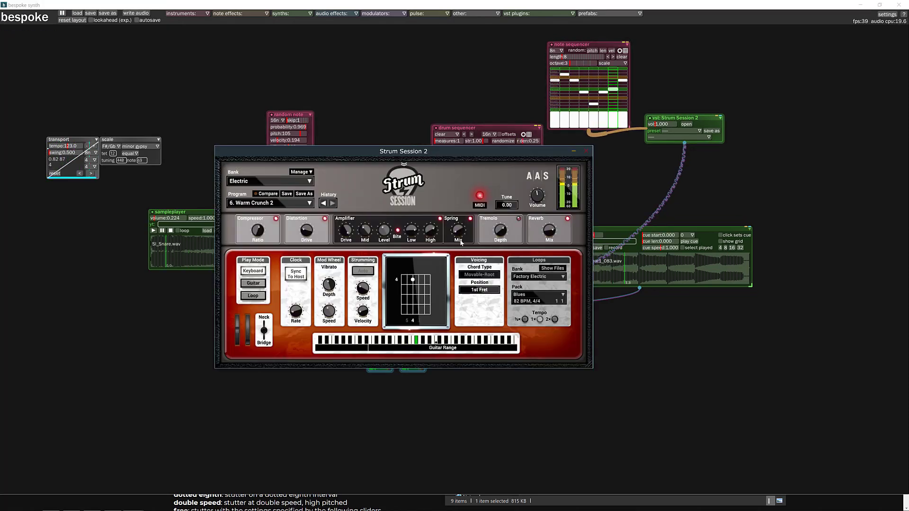
{"action": "mouse_move", "coordinate": [307, 231]}
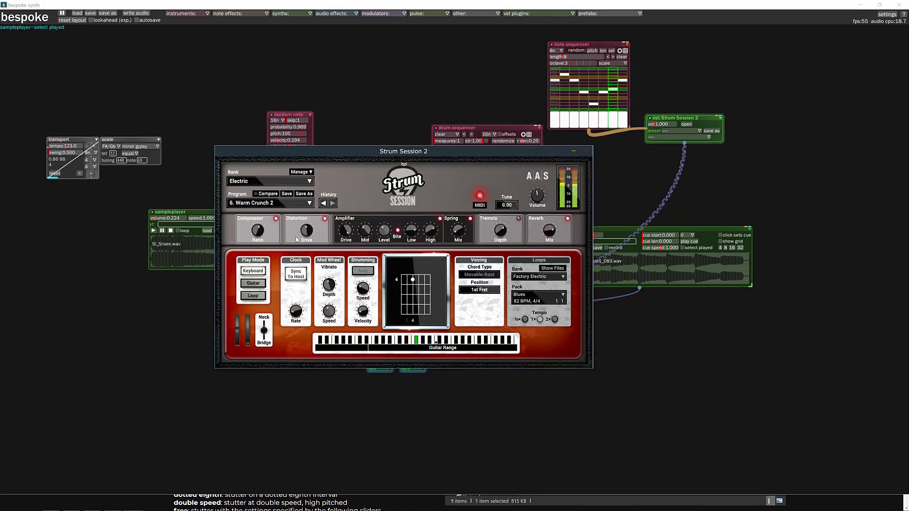
{"action": "mouse_move", "coordinate": [257, 230]}
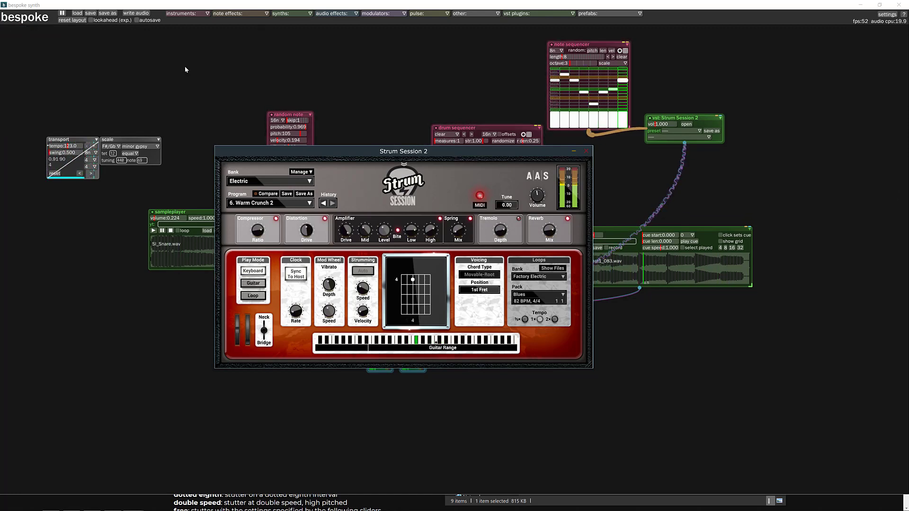
{"action": "left_click", "coordinate": [62, 12]}
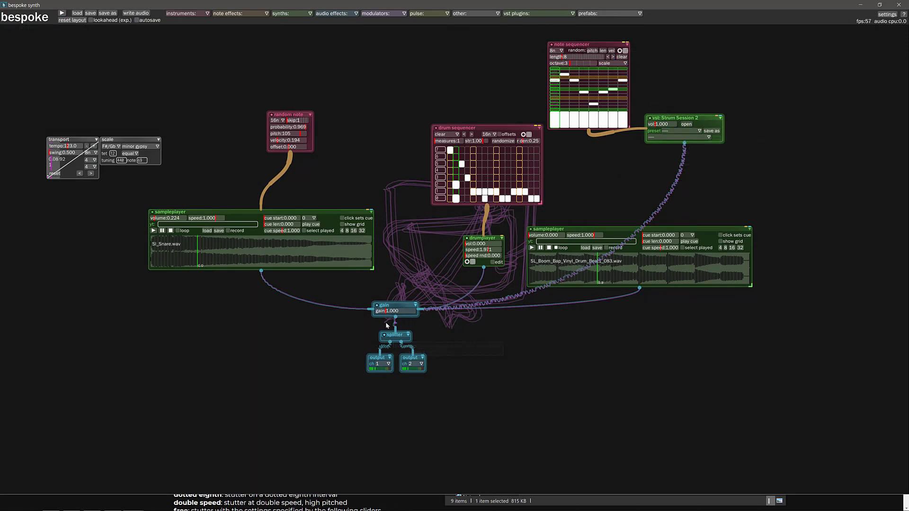
Move the drum loop player aside and add an eq module at the canvas right
{"action": "left_click_drag", "start_coordinate": [685, 228], "coordinate": [776, 346]}
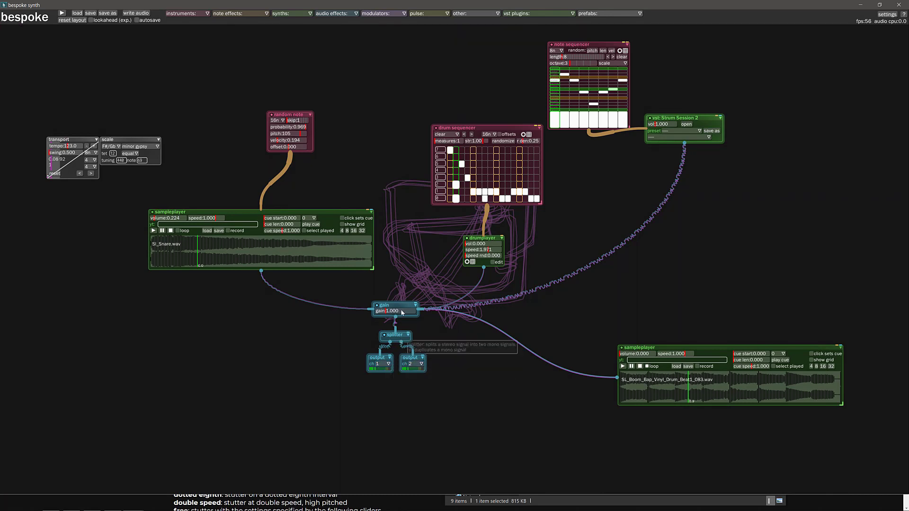
{"action": "left_click", "coordinate": [345, 12]}
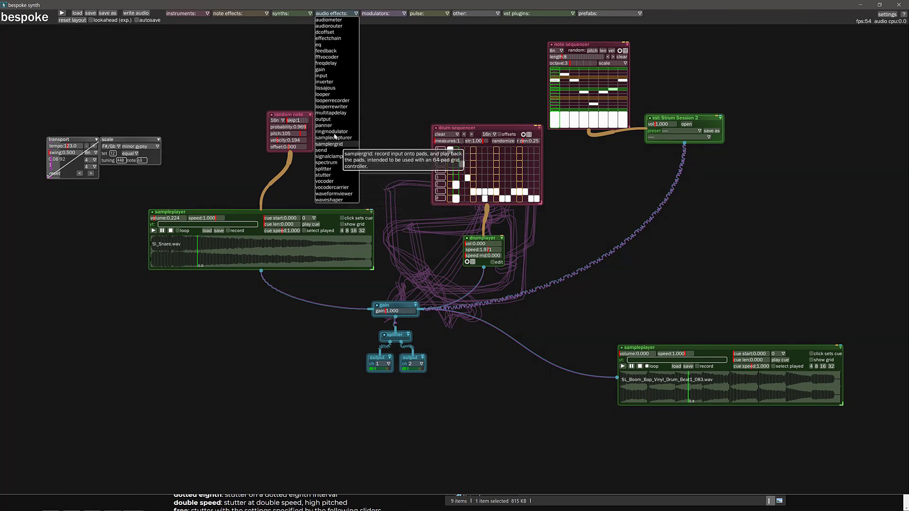
{"action": "left_click", "coordinate": [318, 44]}
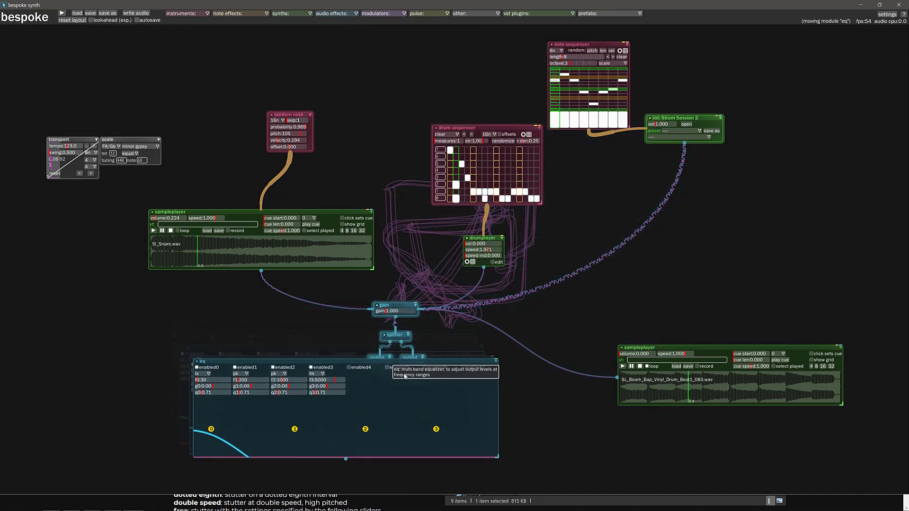
{"action": "left_click", "coordinate": [762, 226]}
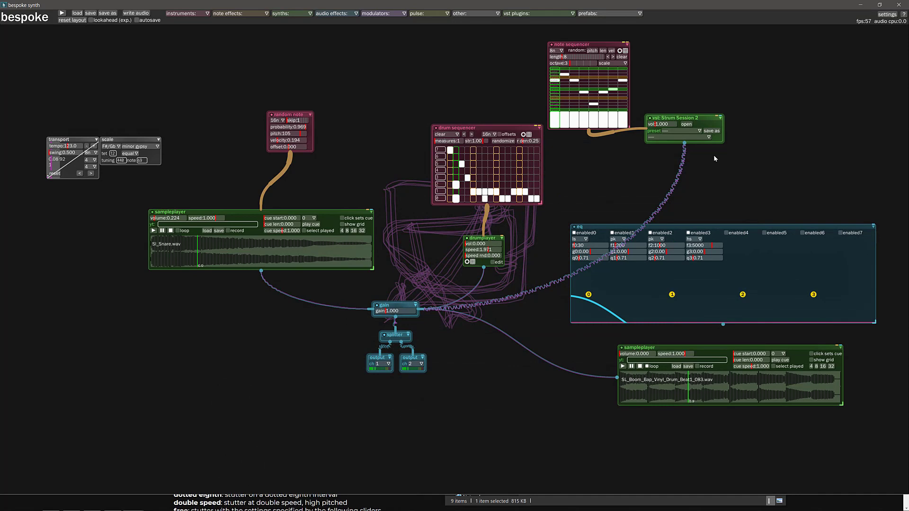
Route Strum Session 2's audio through the eq into the gain module
{"action": "left_click_drag", "start_coordinate": [689, 141], "coordinate": [748, 262]}
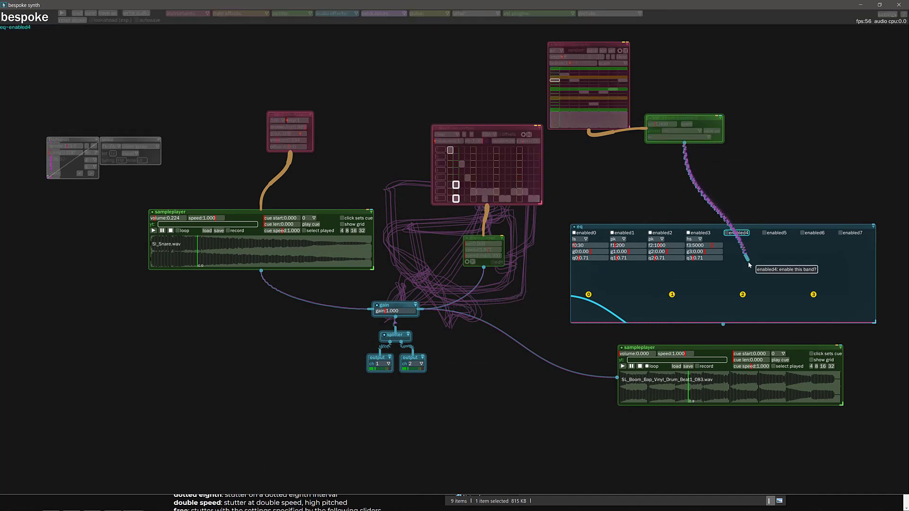
{"action": "left_click_drag", "start_coordinate": [722, 326], "coordinate": [724, 327]}
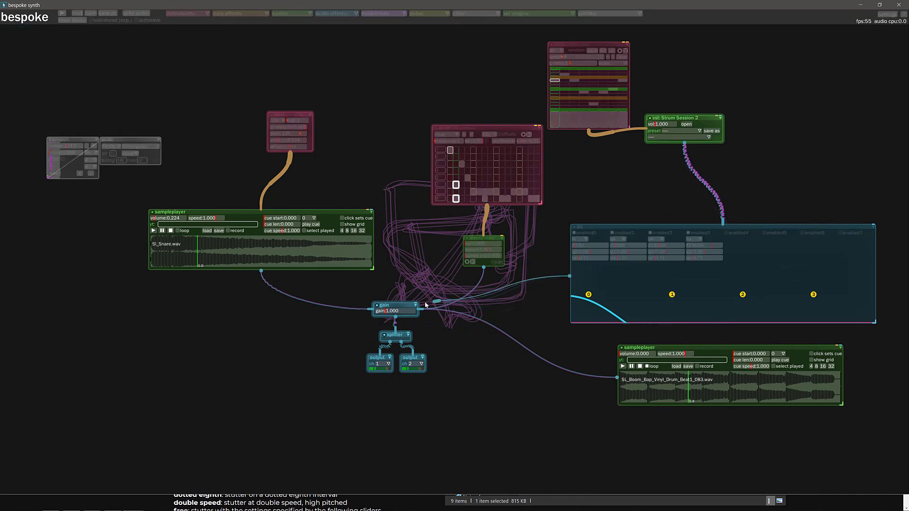
{"action": "left_click_drag", "start_coordinate": [400, 307], "coordinate": [401, 308]}
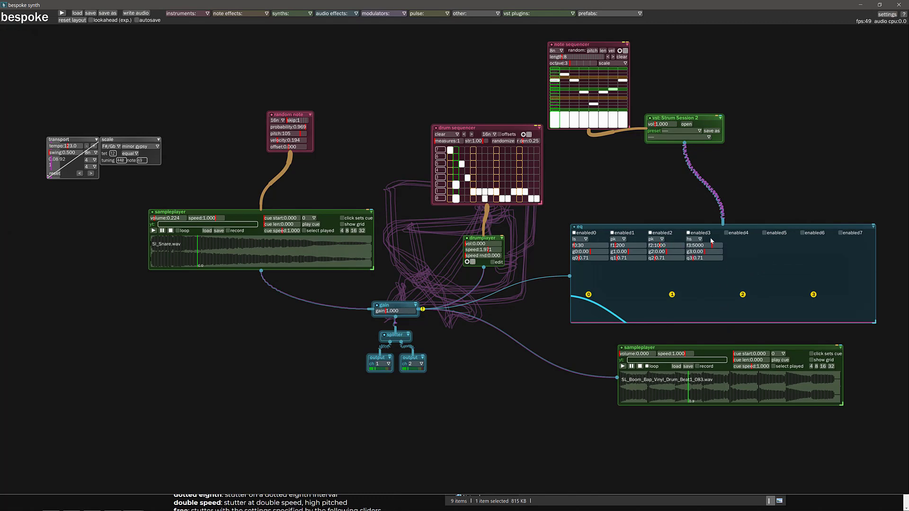
During playback, shape eq bands: low shelf at 35 Hz, −12 dB at 126 Hz, −6.23 dB near 1509 Hz, high-shelf boost
{"action": "left_click", "coordinate": [62, 12]}
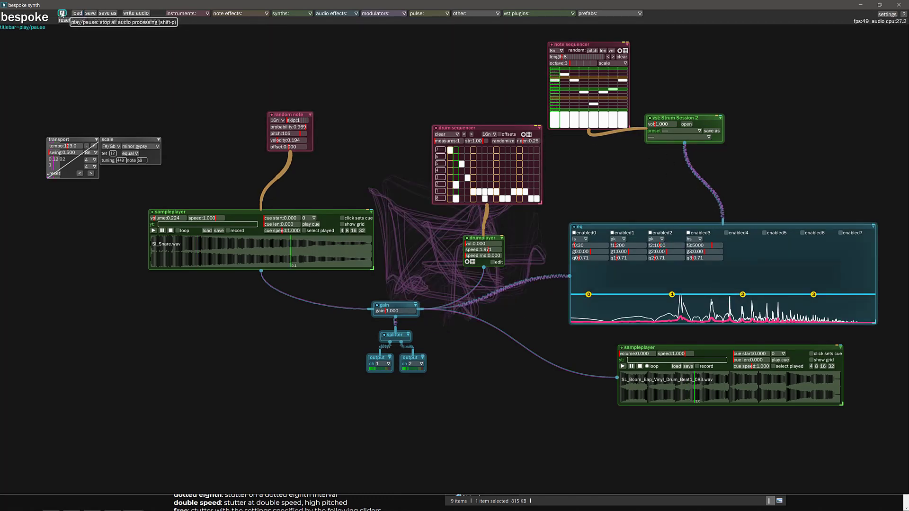
{"action": "left_click_drag", "start_coordinate": [589, 294], "coordinate": [595, 316]}
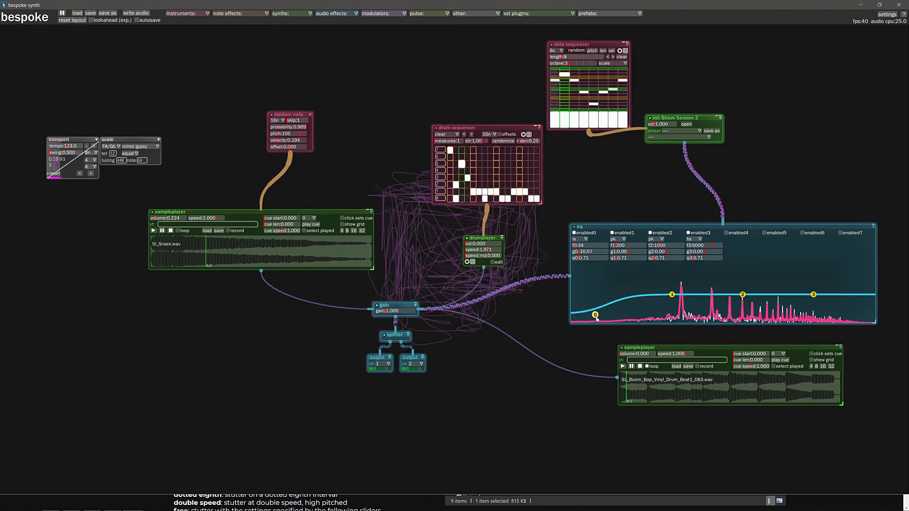
{"action": "left_click_drag", "start_coordinate": [673, 295], "coordinate": [651, 317]}
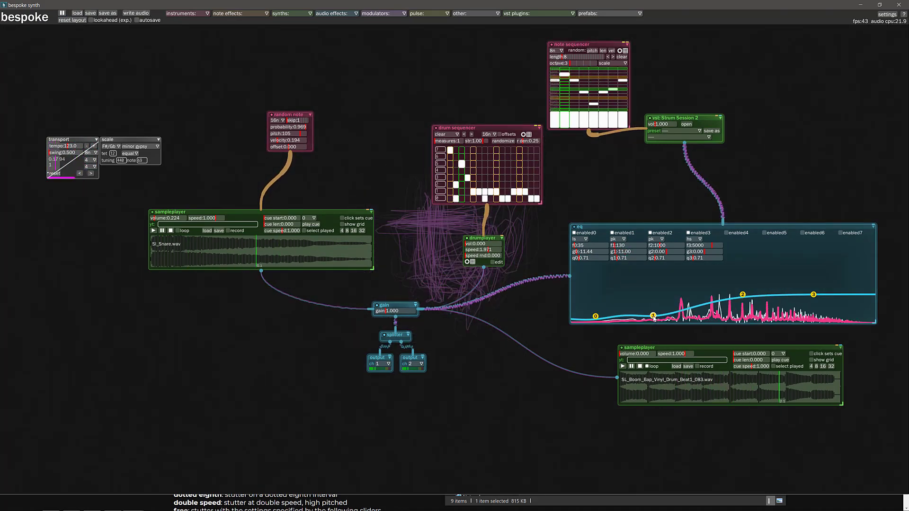
{"action": "left_click_drag", "start_coordinate": [743, 294], "coordinate": [747, 315]}
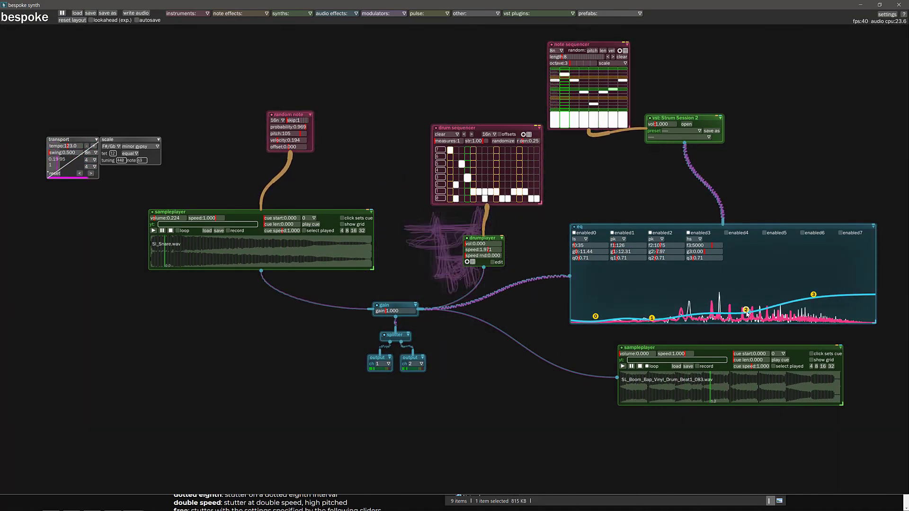
{"action": "left_click_drag", "start_coordinate": [815, 299], "coordinate": [855, 284]}
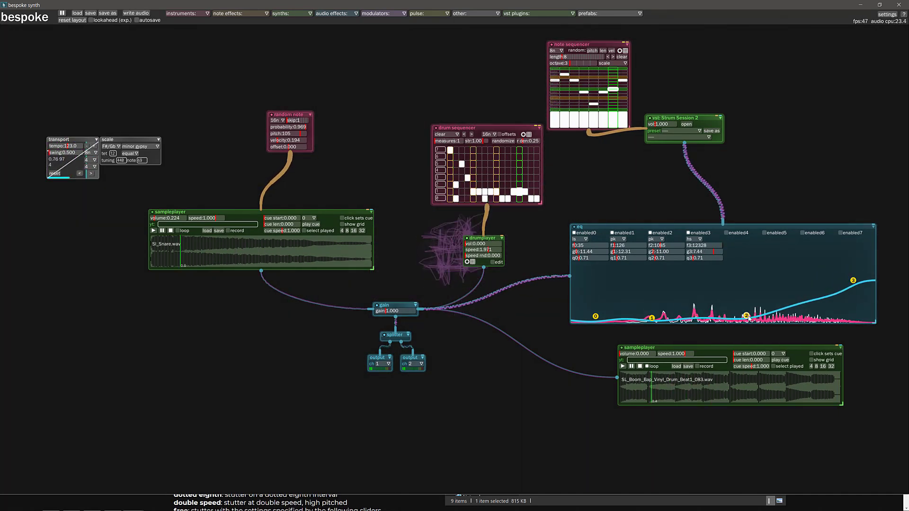
{"action": "left_click_drag", "start_coordinate": [747, 315], "coordinate": [761, 306]}
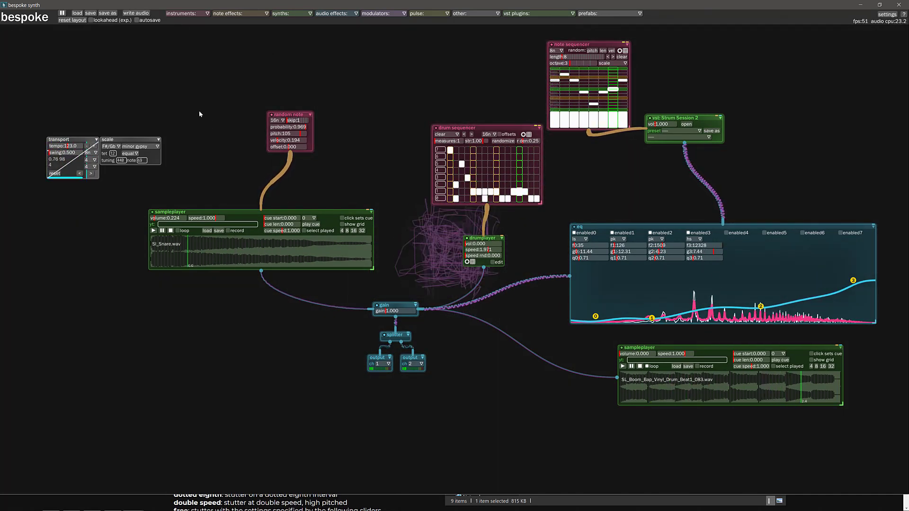
Stop playback and pan the canvas to make room beside the note sequencer
{"action": "left_click", "coordinate": [62, 13]}
{"action": "left_click", "coordinate": [330, 14]}
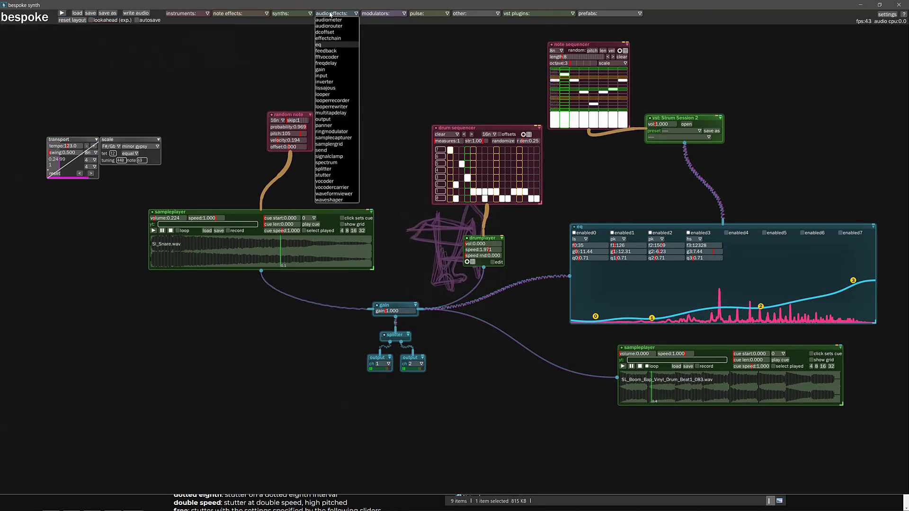
{"action": "left_click", "coordinate": [397, 117]}
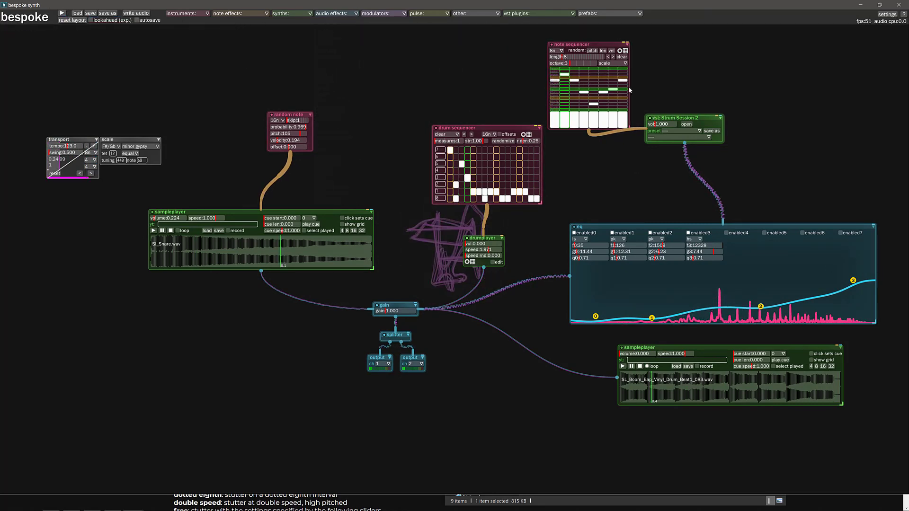
{"action": "scroll", "coordinate": [783, 106], "scroll_direction": "up", "scroll_amount": 5}
{"action": "scroll", "coordinate": [783, 106], "scroll_direction": "right", "scroll_amount": 5}
{"action": "left_click_drag", "start_coordinate": [485, 140], "coordinate": [574, 64]}
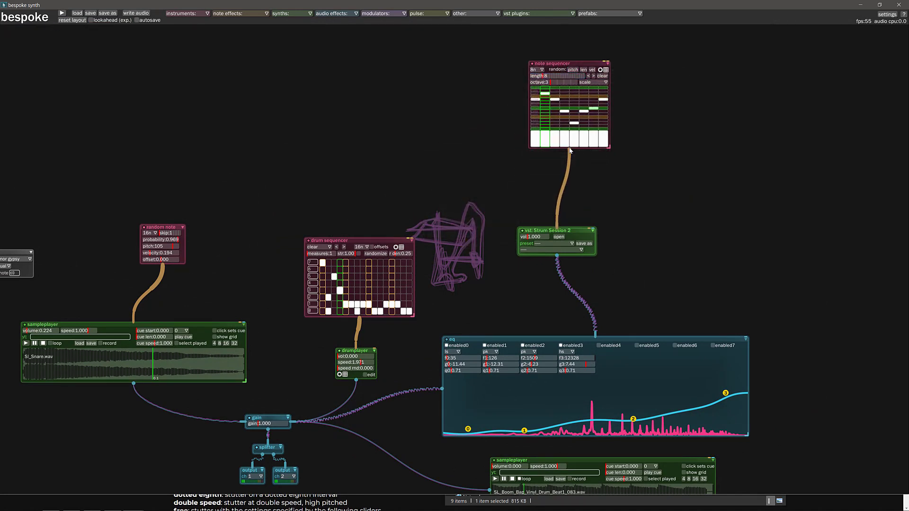
Add a vibrato note-effect module to the right of the note sequencer
{"action": "left_click", "coordinate": [249, 13]}
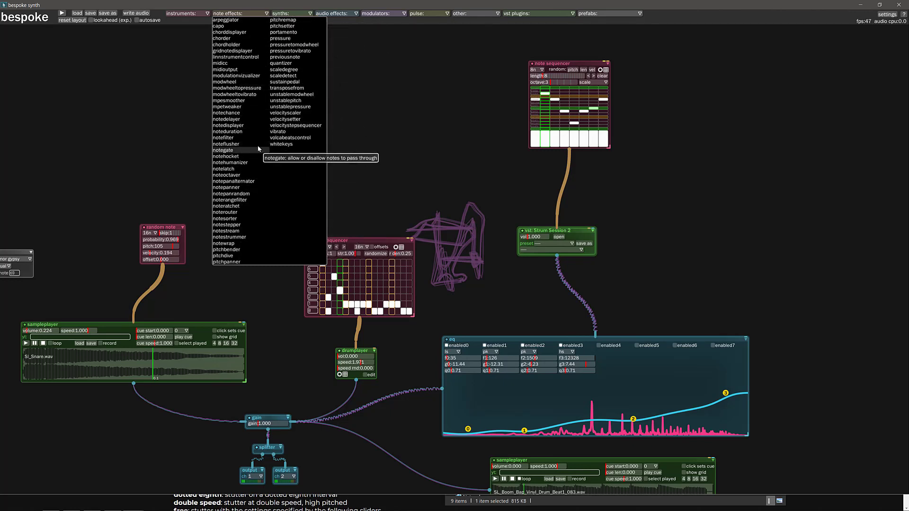
{"action": "left_click", "coordinate": [278, 132]}
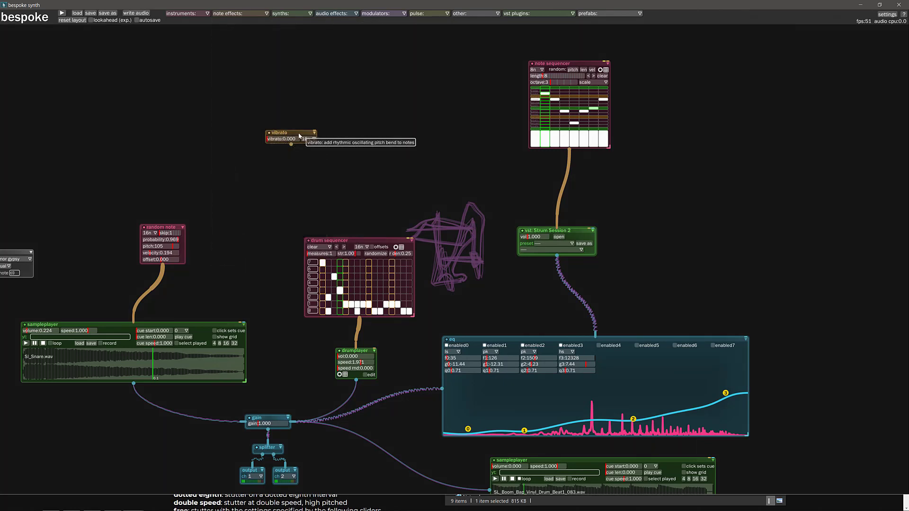
{"action": "left_click", "coordinate": [677, 182]}
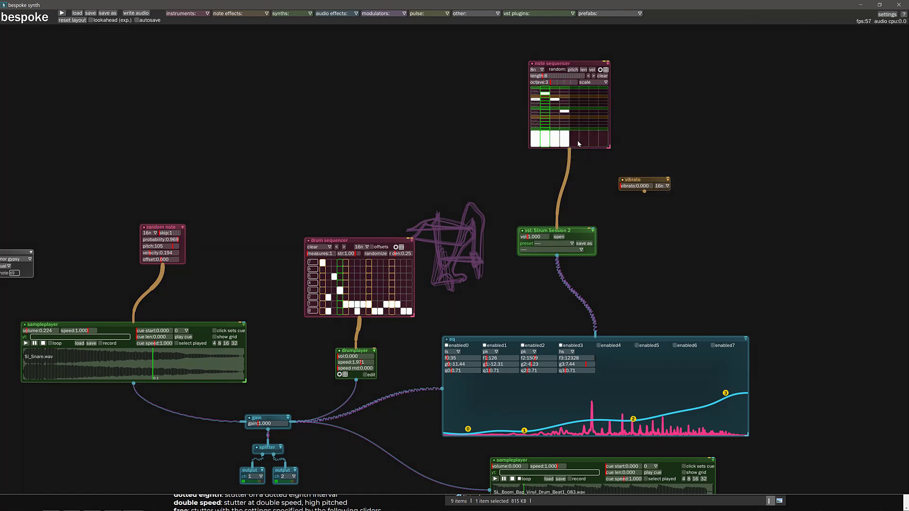
Route the note sequencer into the vibrato, and the vibrato into Strum Session 2
{"action": "mouse_move", "coordinate": [591, 134]}
{"action": "left_mouse_down"}
{"action": "mouse_move", "coordinate": [600, 136]}
{"action": "mouse_move", "coordinate": [570, 151]}
{"action": "left_mouse_up"}
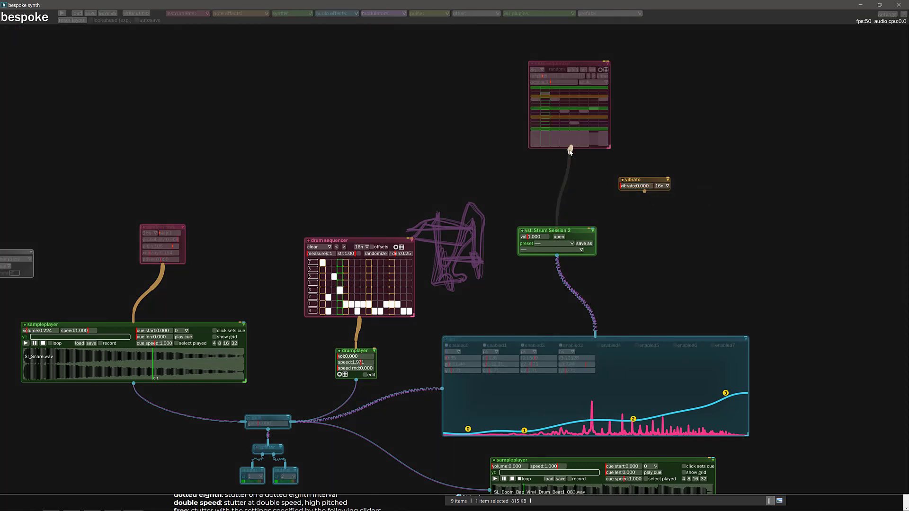
{"action": "left_click_drag", "start_coordinate": [642, 181], "coordinate": [643, 181]}
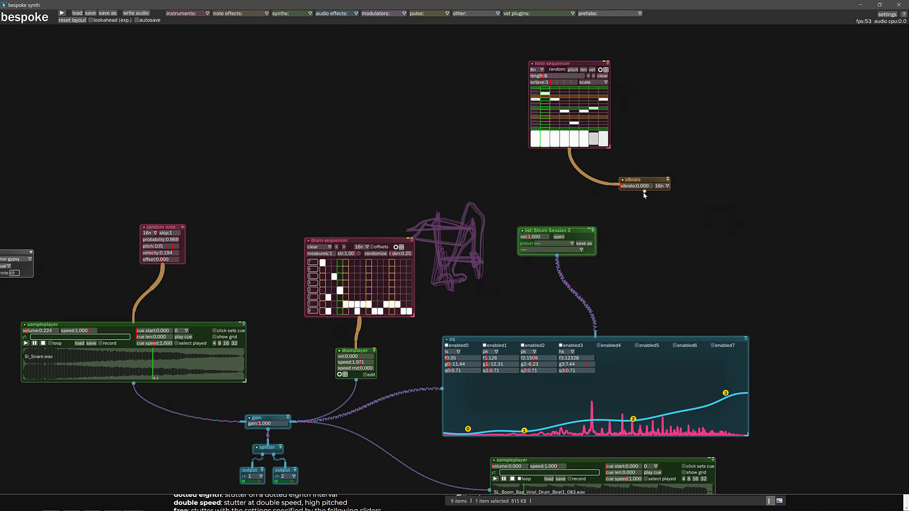
{"action": "left_click_drag", "start_coordinate": [644, 192], "coordinate": [566, 234]}
While the patch plays, raise the vibrato amount to 0.602, then stop playback
{"action": "left_click", "coordinate": [61, 13]}
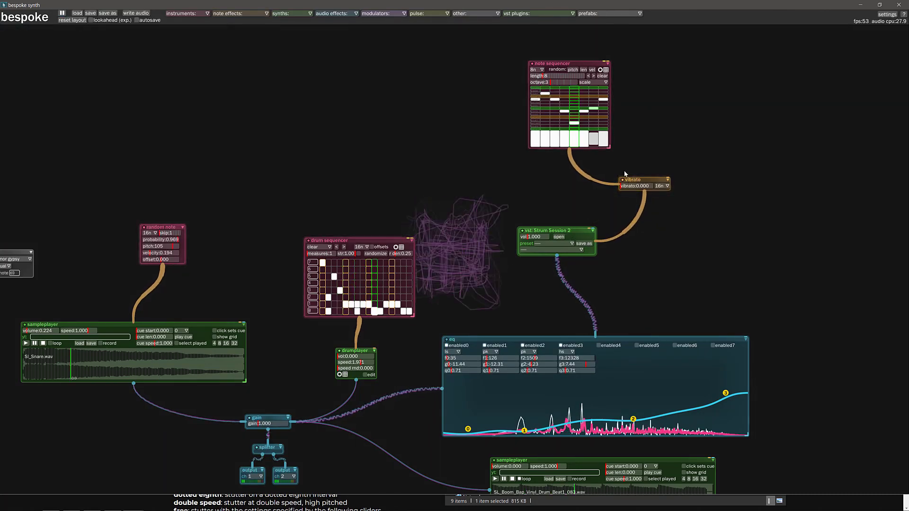
{"action": "left_click", "coordinate": [636, 186]}
{"action": "left_click_drag", "start_coordinate": [636, 186], "coordinate": [640, 186]}
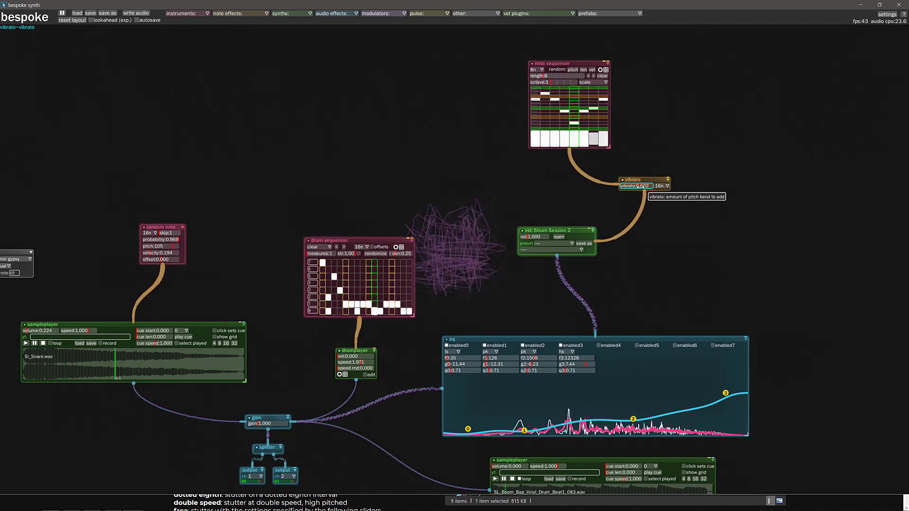
{"action": "left_click", "coordinate": [62, 13]}
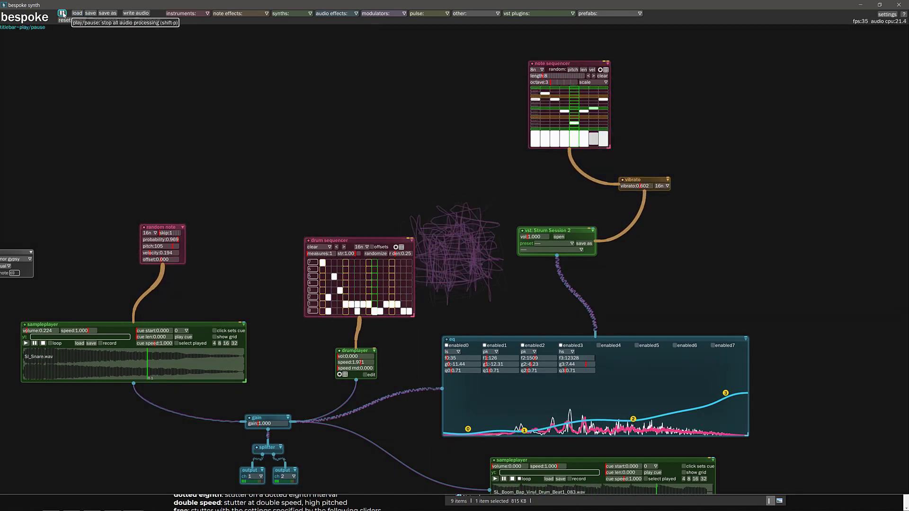
Recentre the patch view on the drum modules, then briefly play and stop the mix
{"action": "left_click_drag", "start_coordinate": [396, 131], "coordinate": [461, 66]}
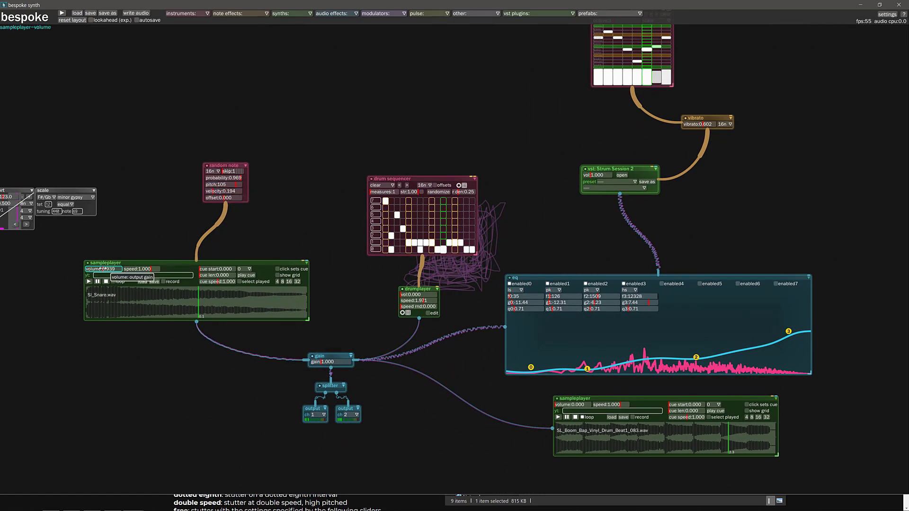
{"action": "scroll", "coordinate": [351, 258], "scroll_direction": "down", "scroll_amount": 3}
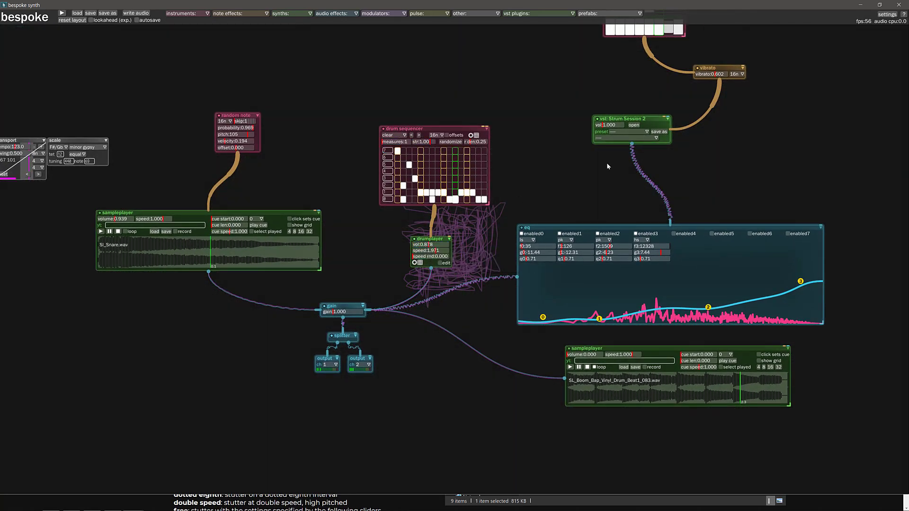
{"action": "left_click_drag", "start_coordinate": [607, 166], "coordinate": [584, 266]}
{"action": "scroll", "coordinate": [601, 219], "scroll_direction": "down", "scroll_amount": 2}
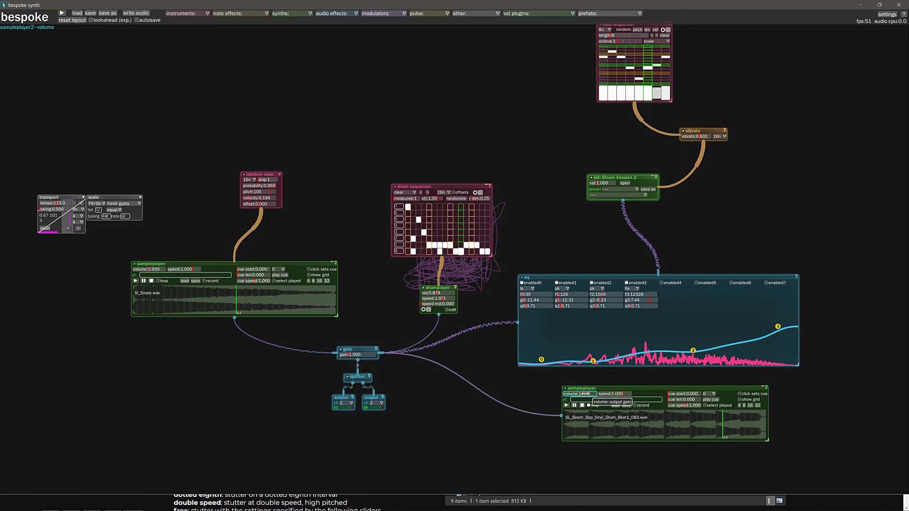
{"action": "left_click", "coordinate": [61, 13]}
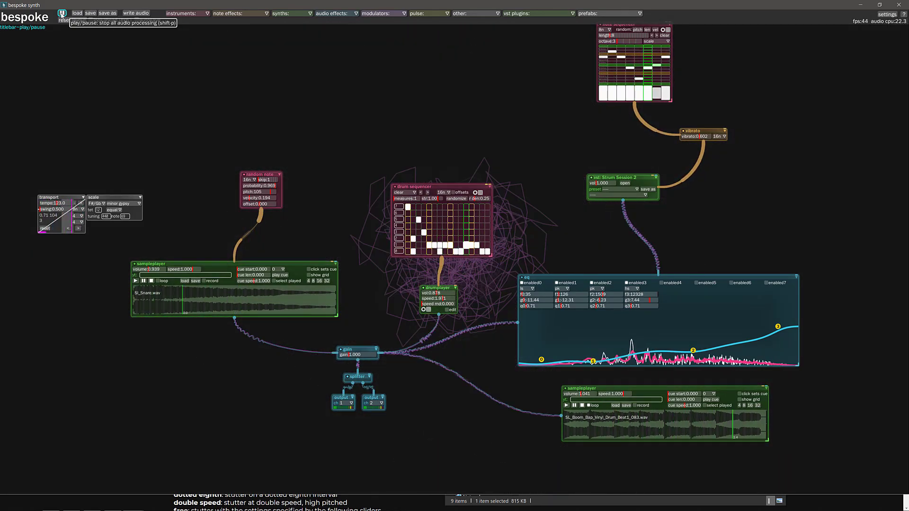
{"action": "left_click", "coordinate": [61, 13]}
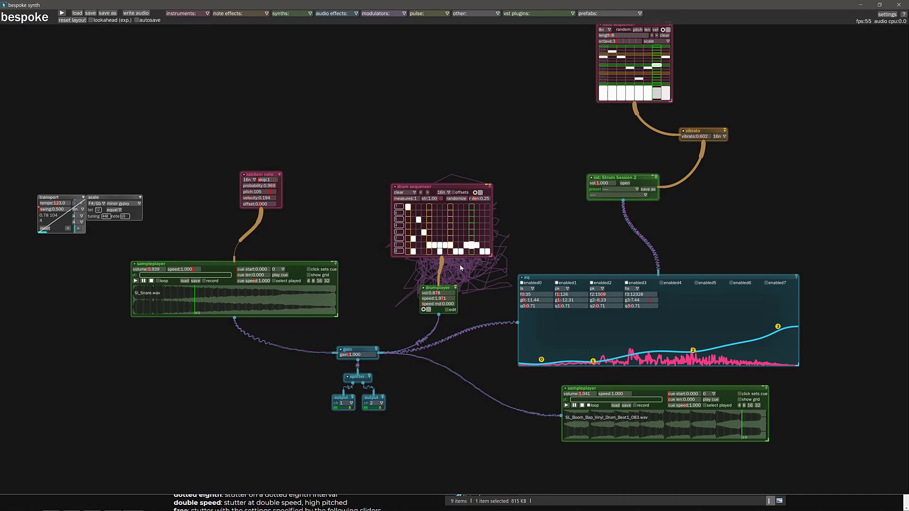
Add a pulser above the drum sequencer and connect its output to the drum sequencer
{"action": "scroll", "coordinate": [476, 100], "scroll_direction": "up", "scroll_amount": 4}
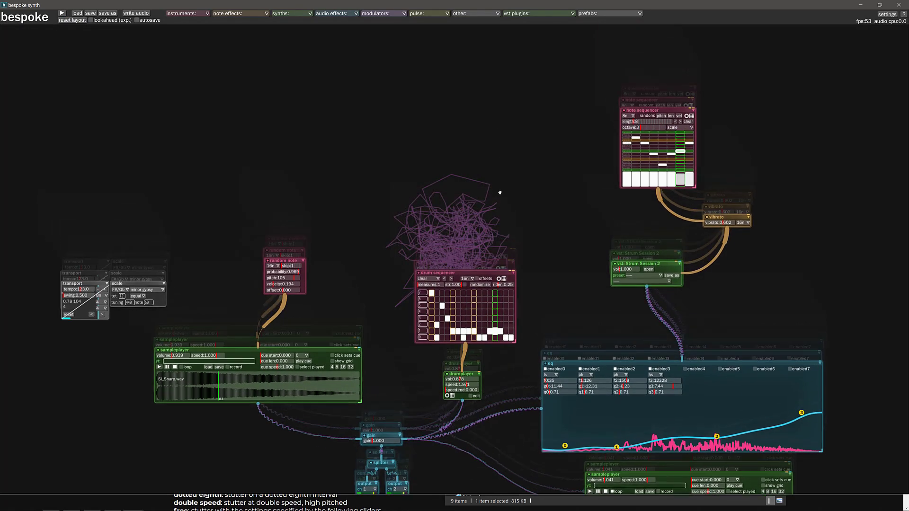
{"action": "left_click", "coordinate": [408, 14]}
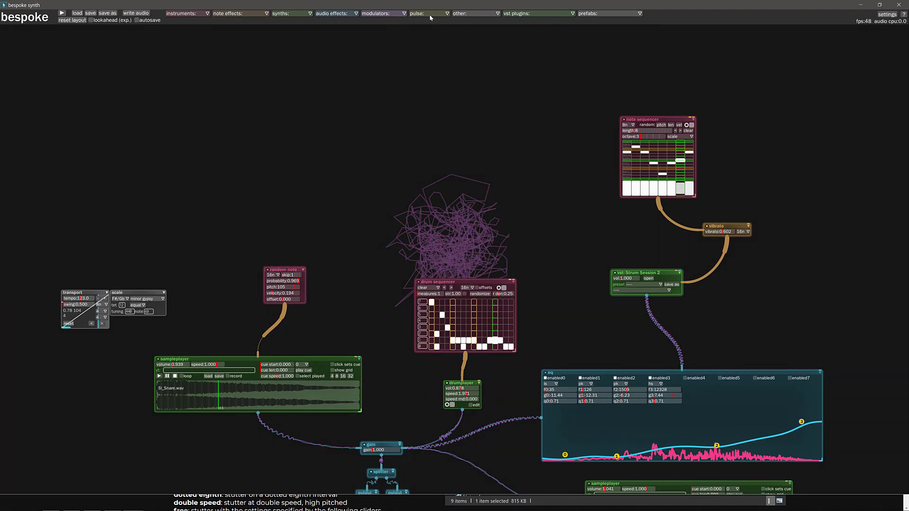
{"action": "left_click", "coordinate": [429, 18]}
{"action": "left_click", "coordinate": [423, 66]}
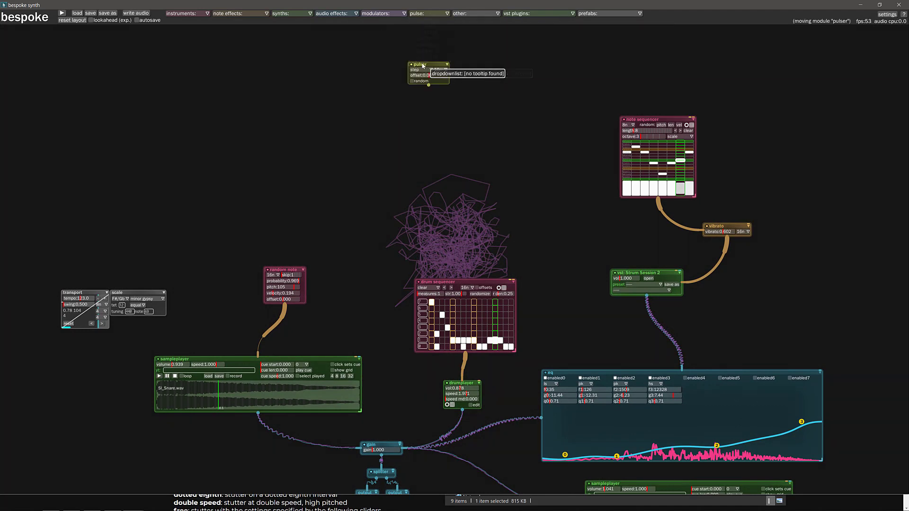
{"action": "left_click", "coordinate": [423, 67]}
{"action": "left_click_drag", "start_coordinate": [428, 85], "coordinate": [310, 228]}
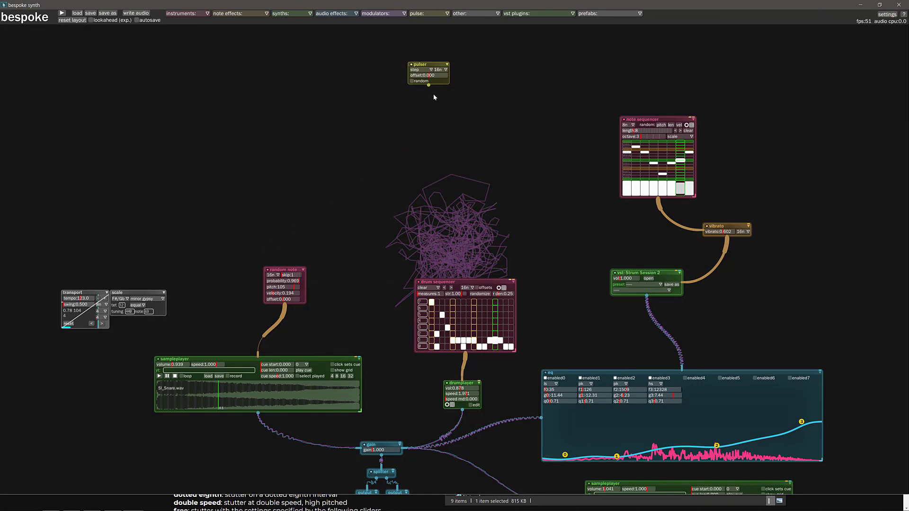
{"action": "left_click_drag", "start_coordinate": [428, 87], "coordinate": [469, 296]}
While the patch plays, set the pulser offset to 0.477, then stop playback
{"action": "left_click", "coordinate": [62, 13]}
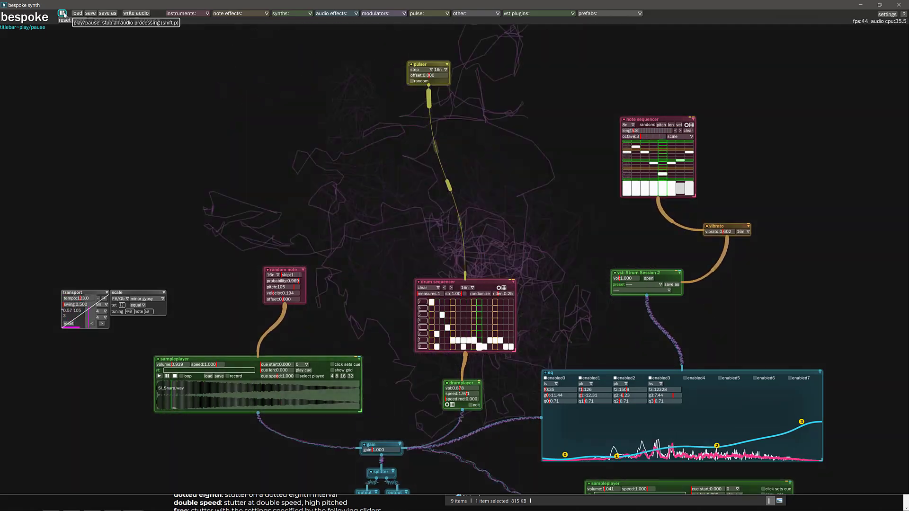
{"action": "left_click", "coordinate": [423, 74]}
{"action": "left_click_drag", "start_coordinate": [423, 75], "coordinate": [429, 75]}
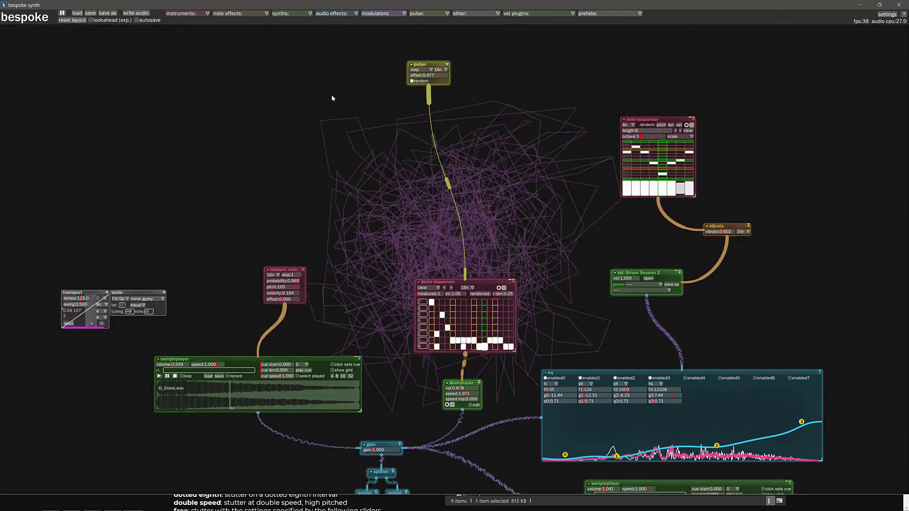
{"action": "left_click", "coordinate": [62, 13]}
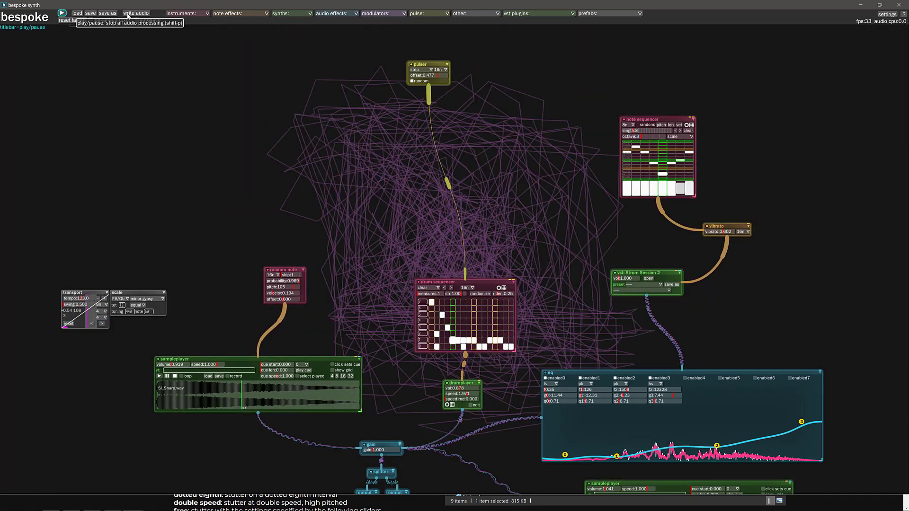
{"action": "left_click", "coordinate": [426, 13]}
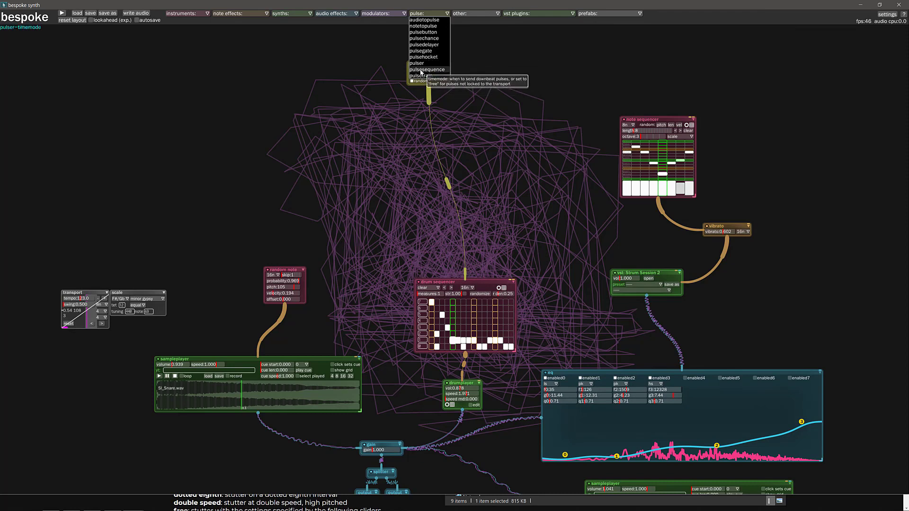
Add a pulse button above the drum sequencer and wire it into the sequencer
{"action": "left_click", "coordinate": [423, 32]}
{"action": "left_click_drag", "start_coordinate": [439, 45], "coordinate": [504, 107]}
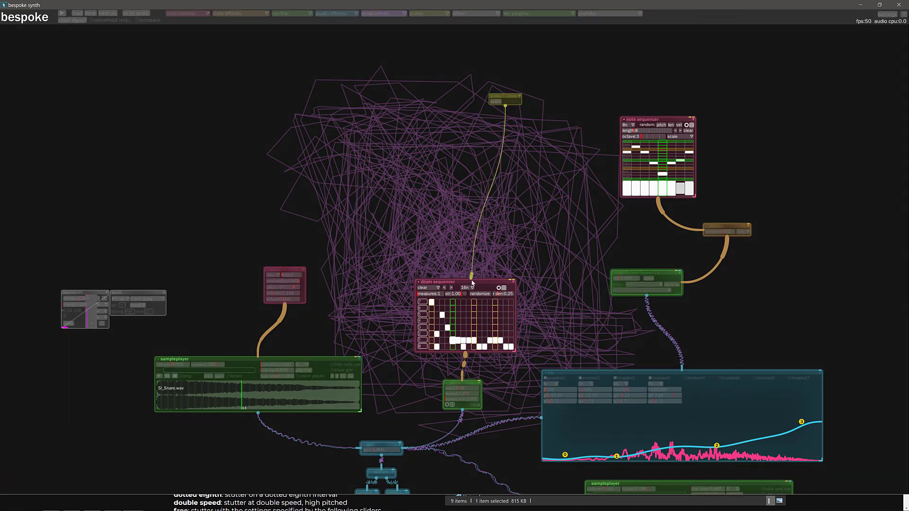
{"action": "left_click_drag", "start_coordinate": [471, 283], "coordinate": [472, 283]}
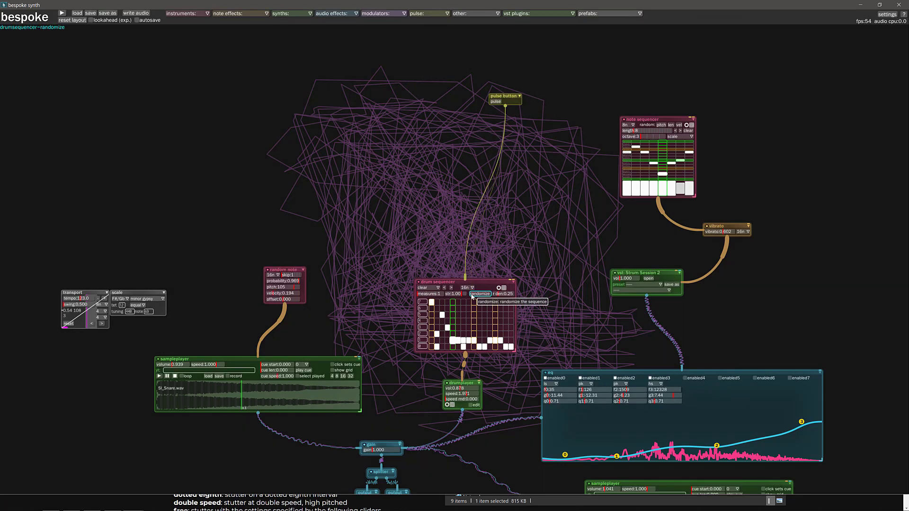
Start playback, fire two pulses from the pulse button, then pause audio
{"action": "left_click", "coordinate": [62, 14]}
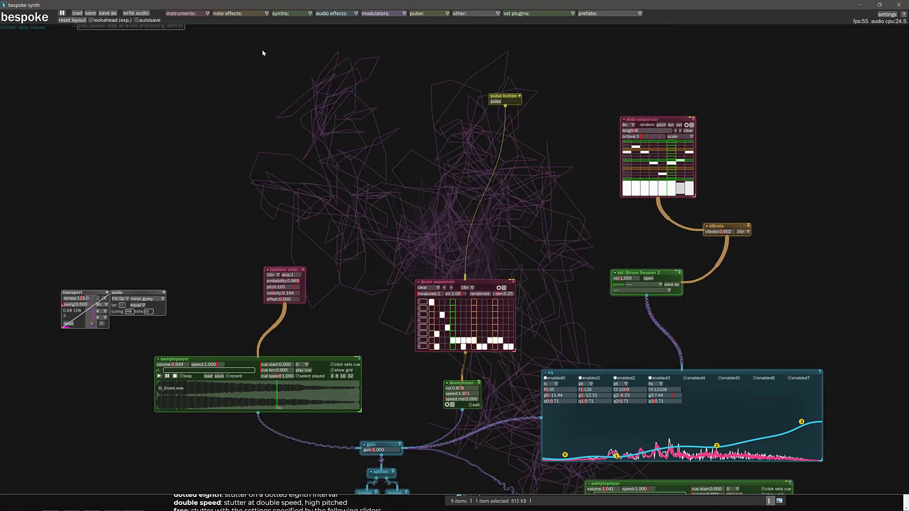
{"action": "left_click", "coordinate": [495, 102]}
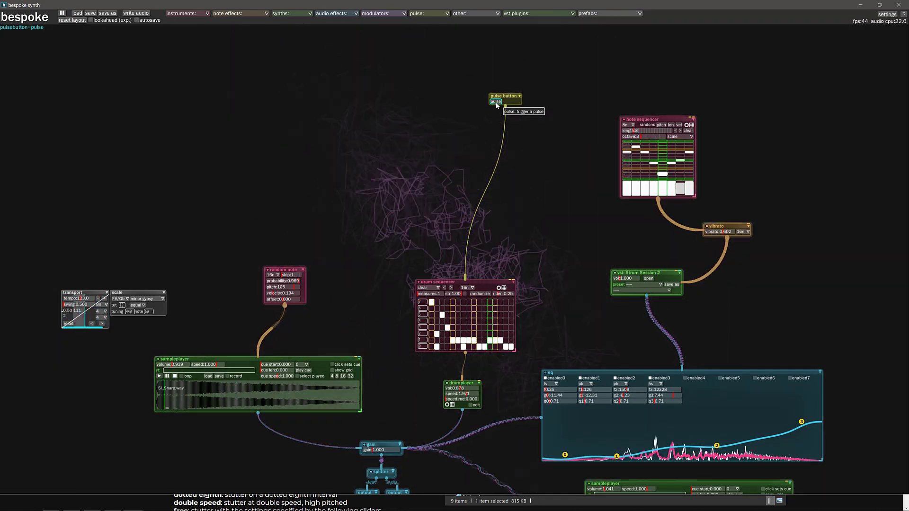
{"action": "left_click", "coordinate": [496, 102]}
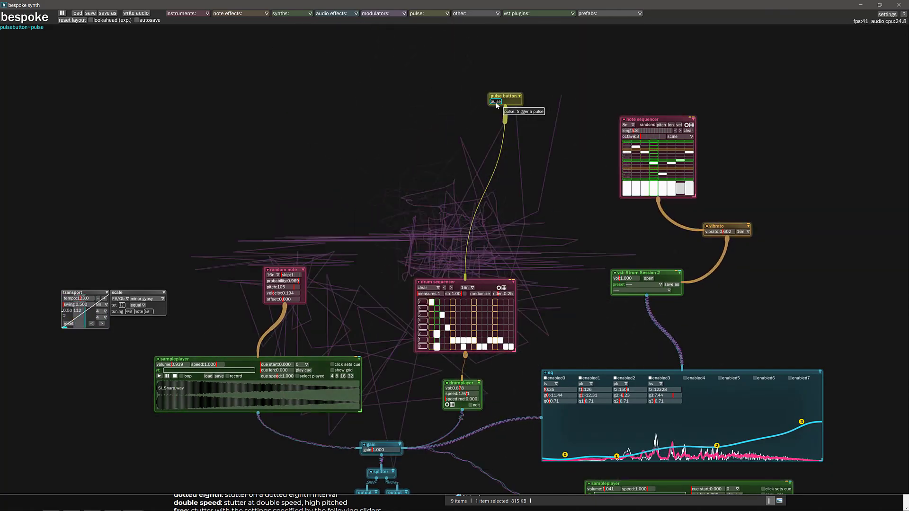
{"action": "key", "text": "shift+p"}
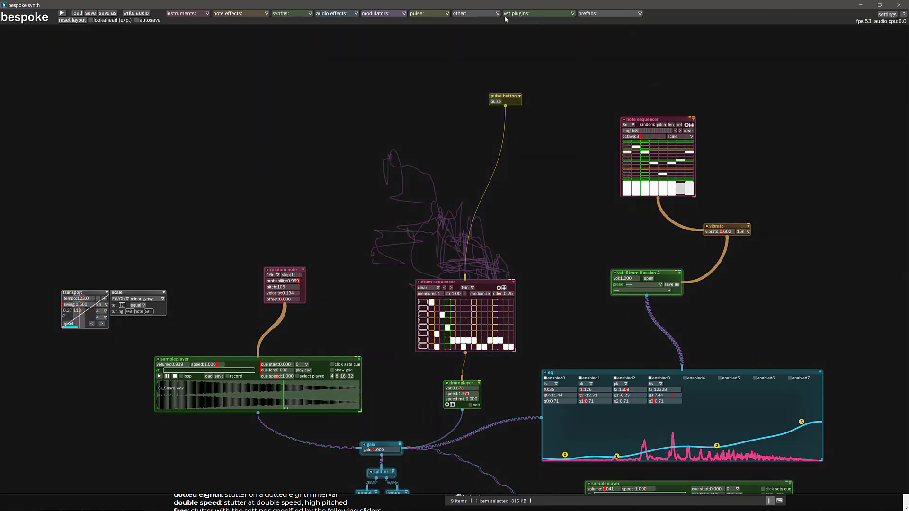
Add a multitrack recorder above the patch, fed from the splitter output
{"action": "left_click", "coordinate": [485, 15]}
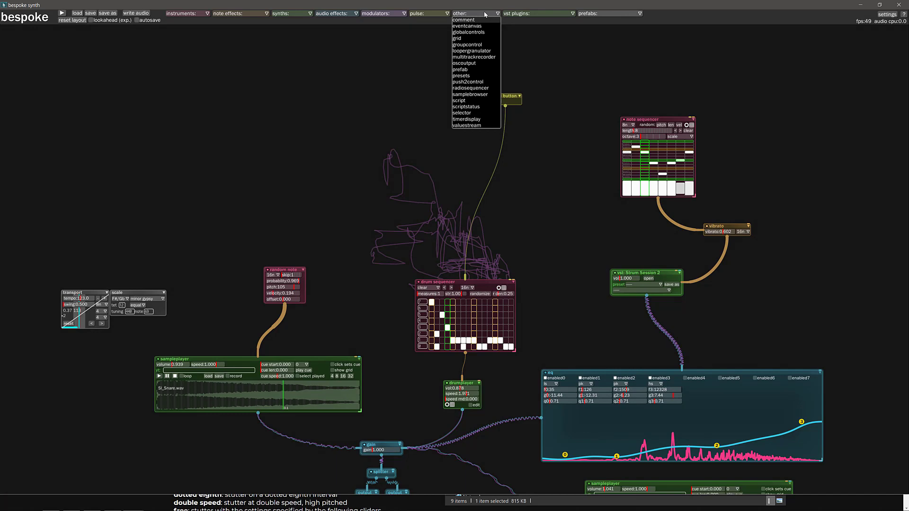
{"action": "left_click", "coordinate": [469, 58]}
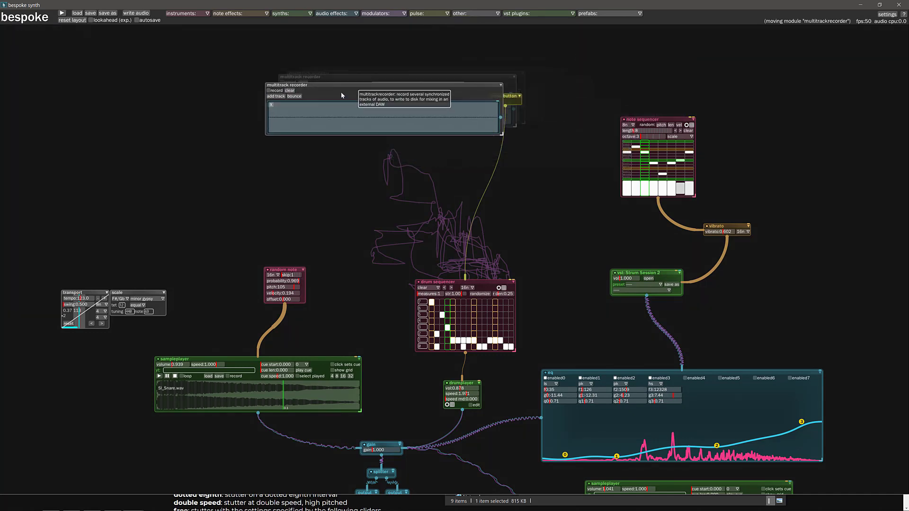
{"action": "left_click", "coordinate": [313, 108]}
{"action": "scroll", "coordinate": [403, 385], "scroll_direction": "down", "scroll_amount": 2}
{"action": "scroll", "coordinate": [402, 384], "scroll_direction": "right", "scroll_amount": 1}
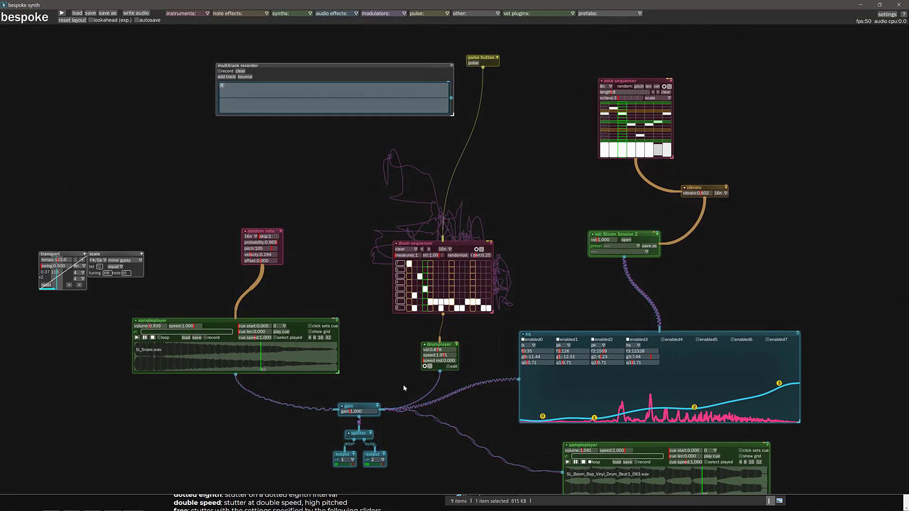
{"action": "left_click_drag", "start_coordinate": [365, 442], "coordinate": [452, 99]}
{"action": "left_click_drag", "start_coordinate": [363, 441], "coordinate": [384, 91]}
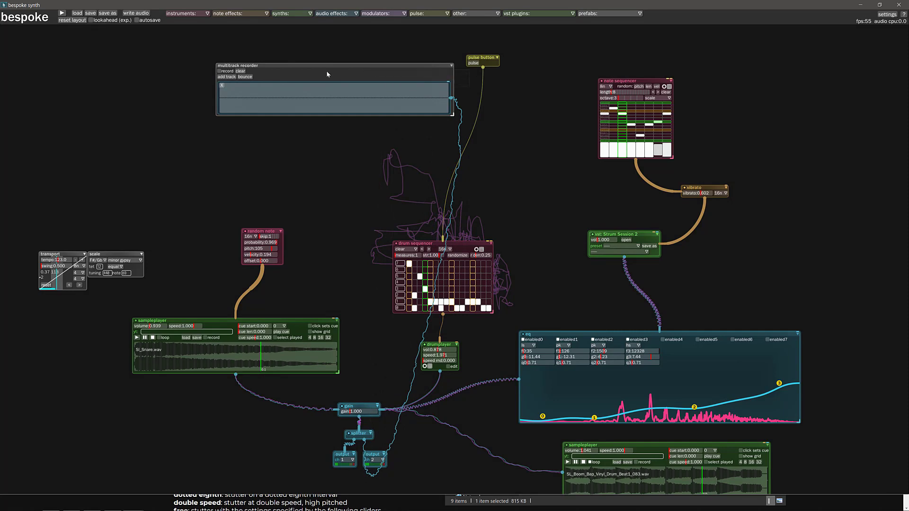
Record a short take during playback, stop, and switch to File Explorer
{"action": "left_click", "coordinate": [62, 13]}
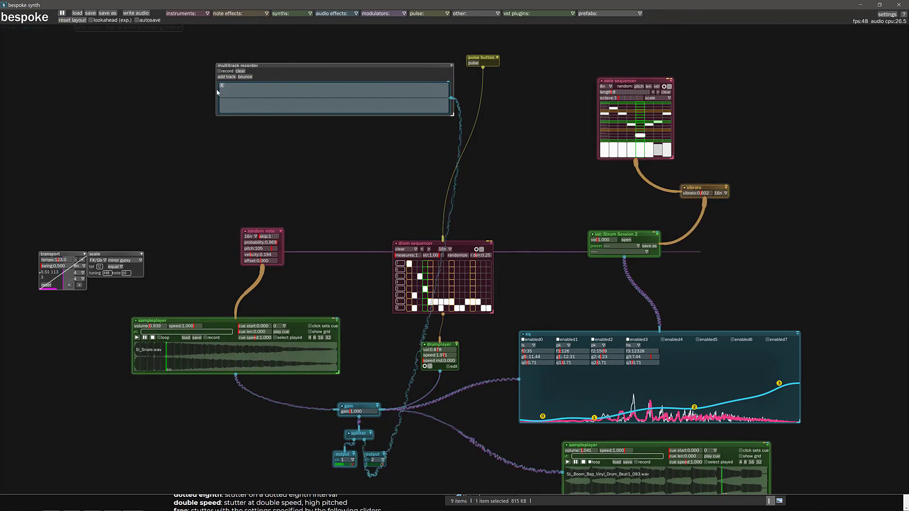
{"action": "left_click", "coordinate": [219, 71]}
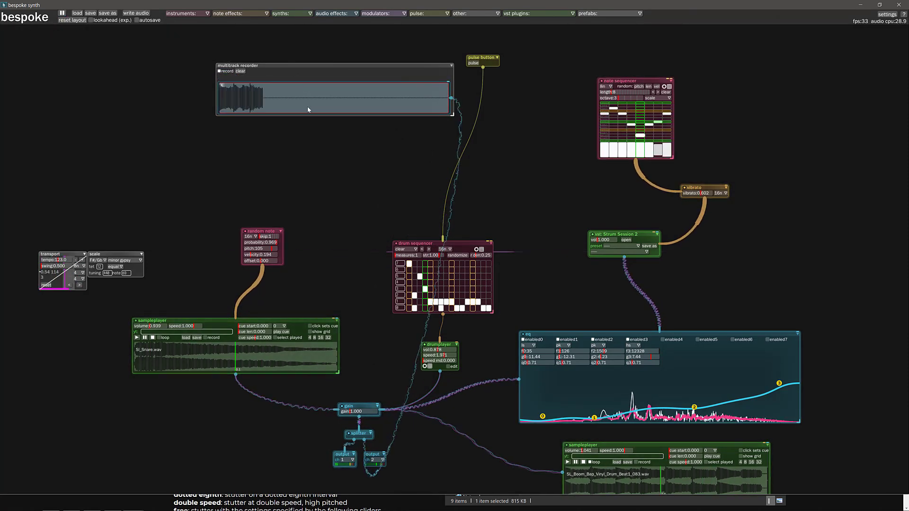
{"action": "left_click", "coordinate": [219, 71]}
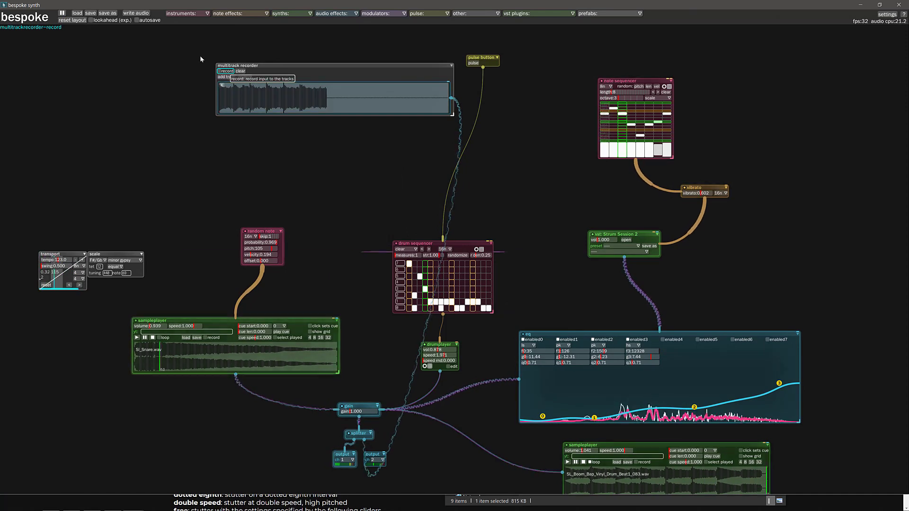
{"action": "left_click", "coordinate": [62, 13]}
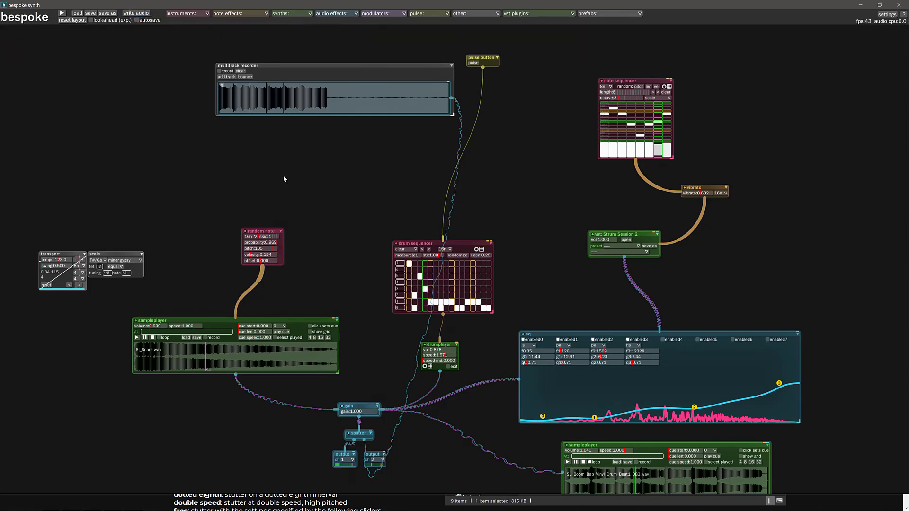
{"action": "key", "text": "alt+Tab"}
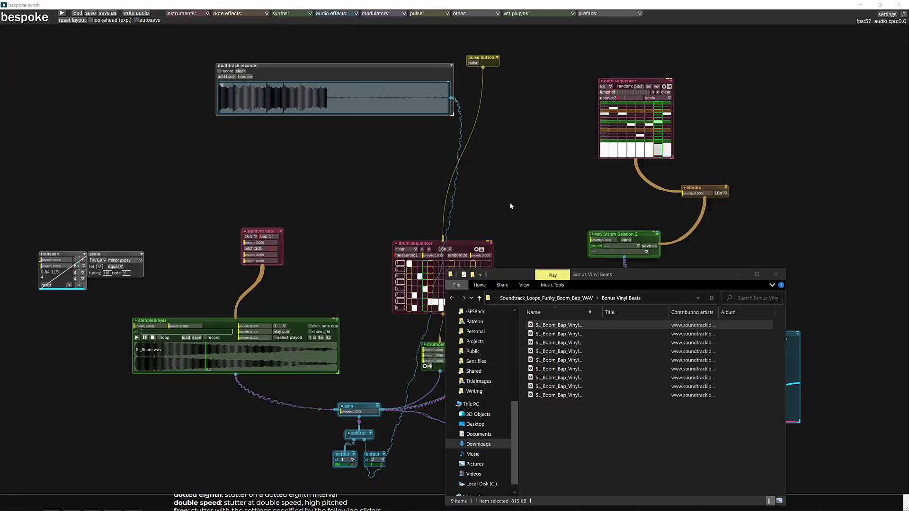
Browse to Documents\BespokeSynth\recordings and play the first recording in Groove Music
{"action": "left_click", "coordinate": [479, 435]}
{"action": "scroll", "coordinate": [610, 346], "scroll_direction": "down", "scroll_amount": 1}
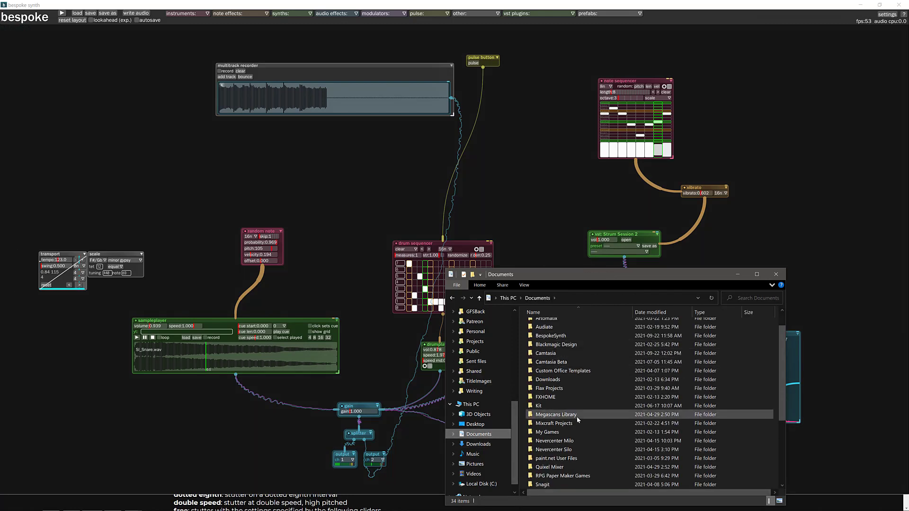
{"action": "left_click", "coordinate": [559, 338]}
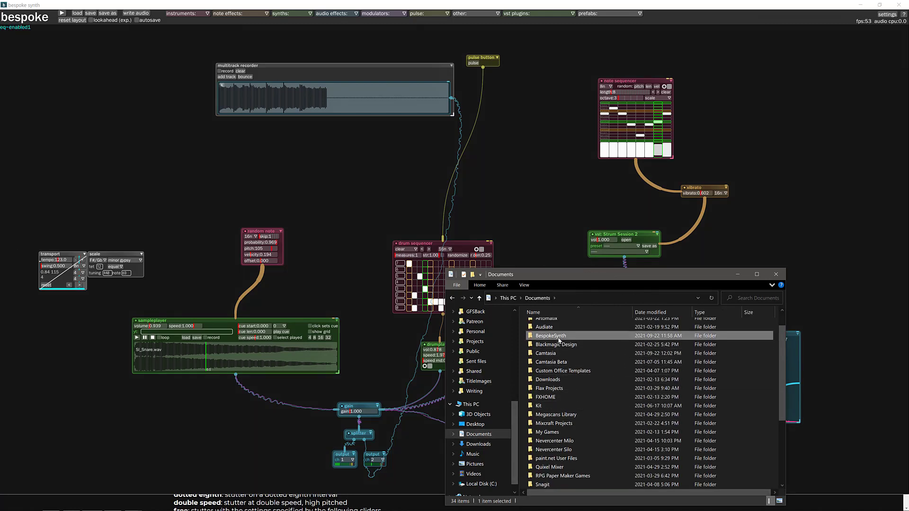
{"action": "double_click", "coordinate": [555, 336]}
{"action": "double_click", "coordinate": [561, 368]}
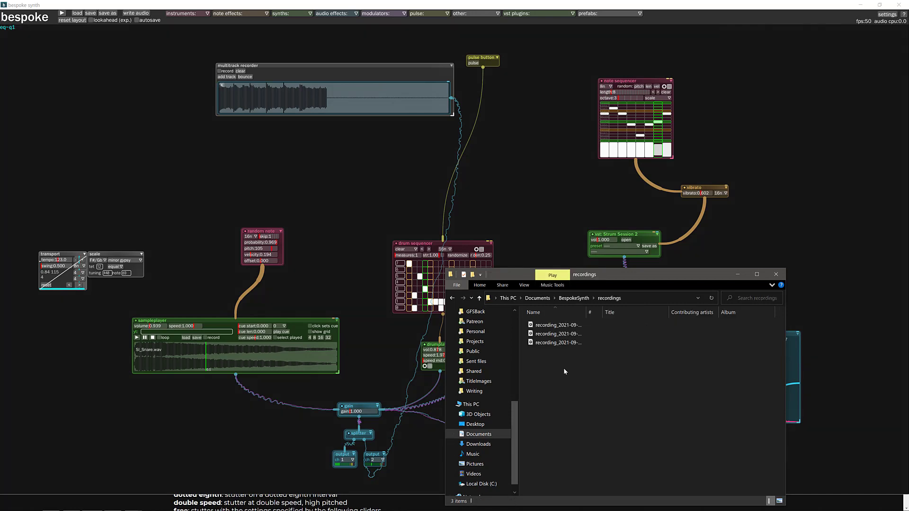
{"action": "double_click", "coordinate": [558, 326]}
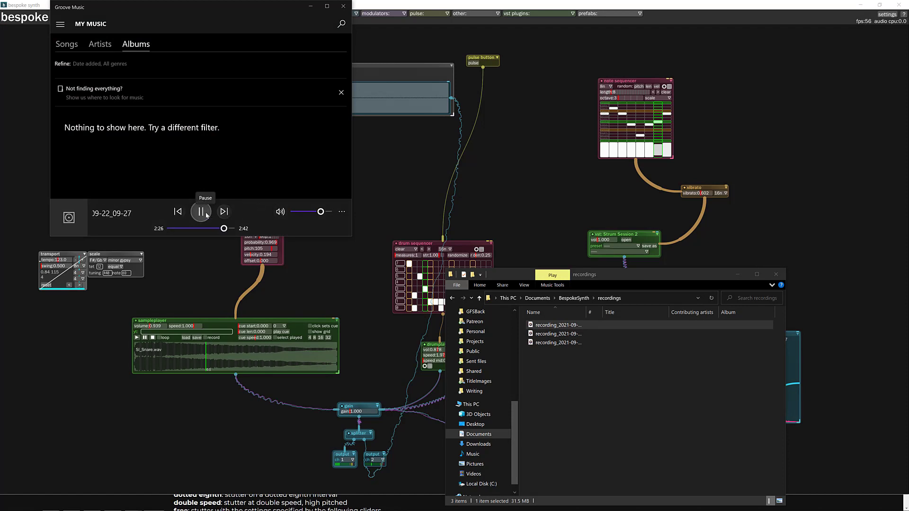
Play recording_2021-09-22_14-34.wav, pause it around 3:01, and widen Explorer's Name column
{"action": "double_click", "coordinate": [558, 343]}
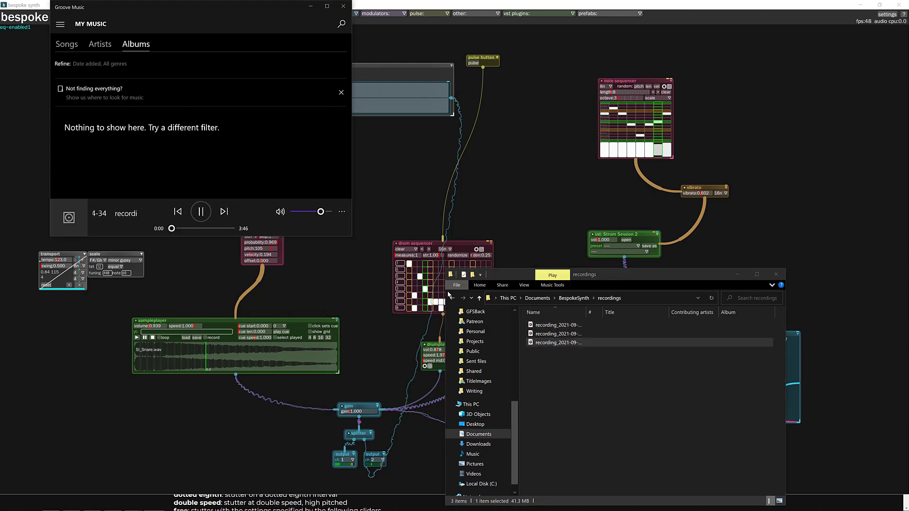
{"action": "left_click", "coordinate": [217, 228]}
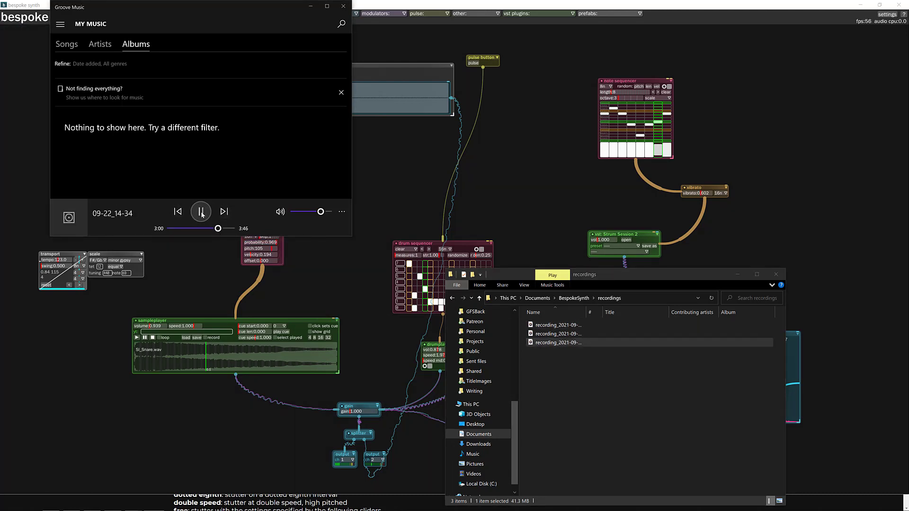
{"action": "left_click", "coordinate": [201, 213]}
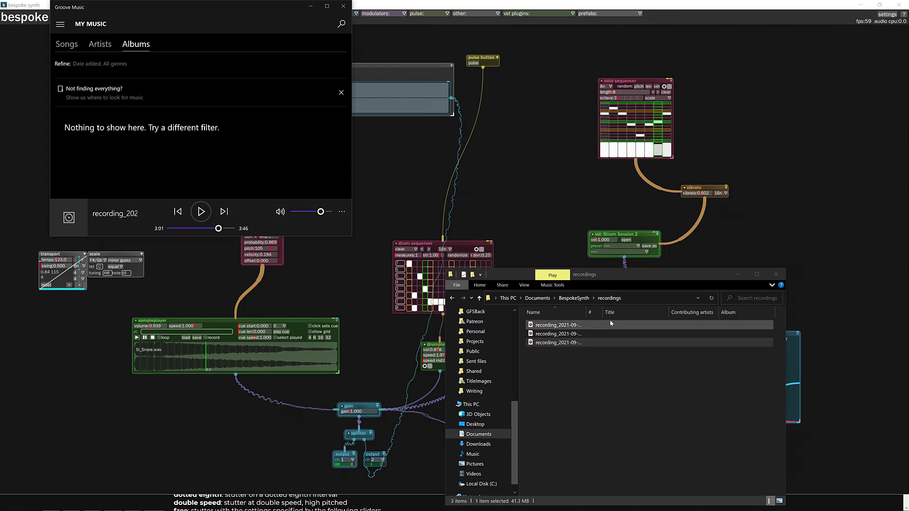
{"action": "left_click_drag", "start_coordinate": [586, 311], "coordinate": [715, 317]}
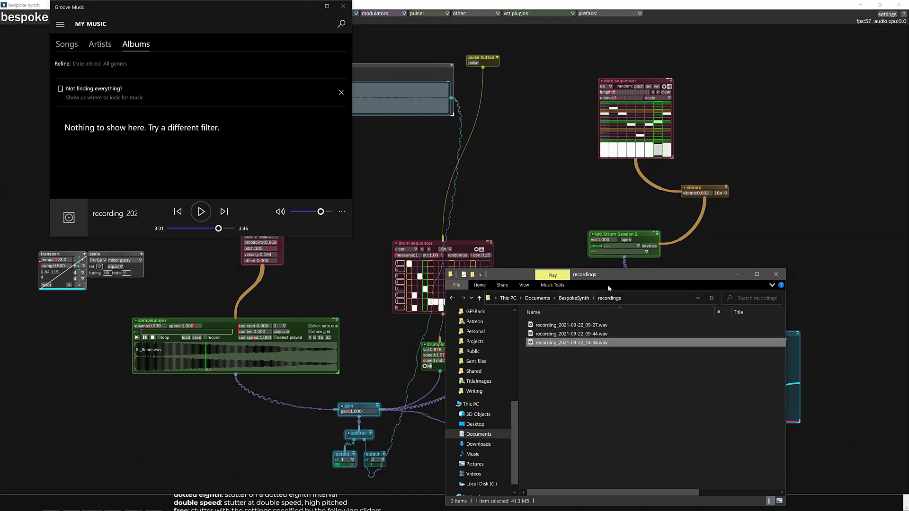
Close Groove Music and open the userprefs.json settings editor at recordings_path and record_buffer_length_minutes
{"action": "left_click", "coordinate": [344, 6]}
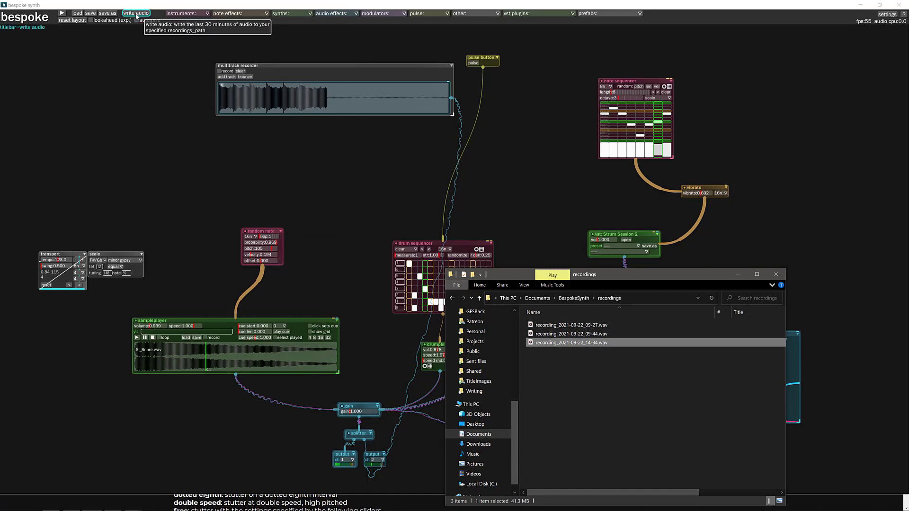
{"action": "left_click", "coordinate": [887, 14]}
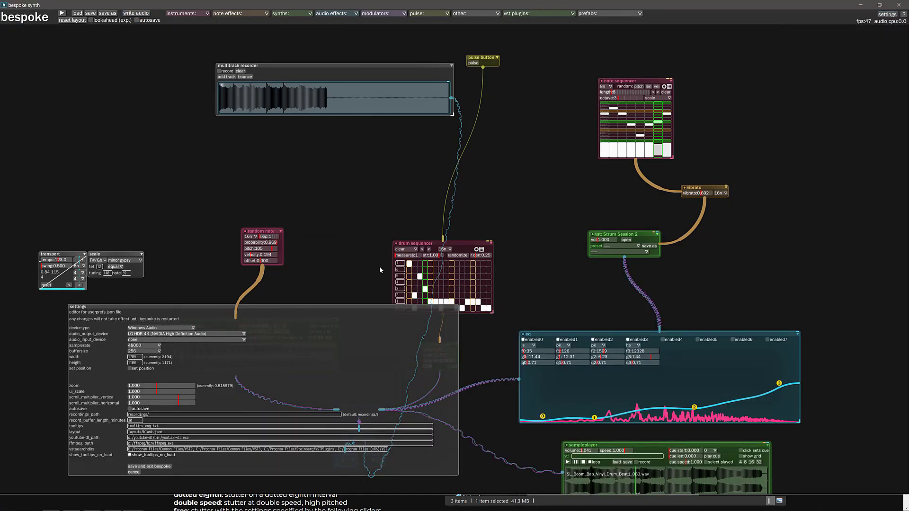
{"action": "left_click_drag", "start_coordinate": [361, 306], "coordinate": [606, 126]}
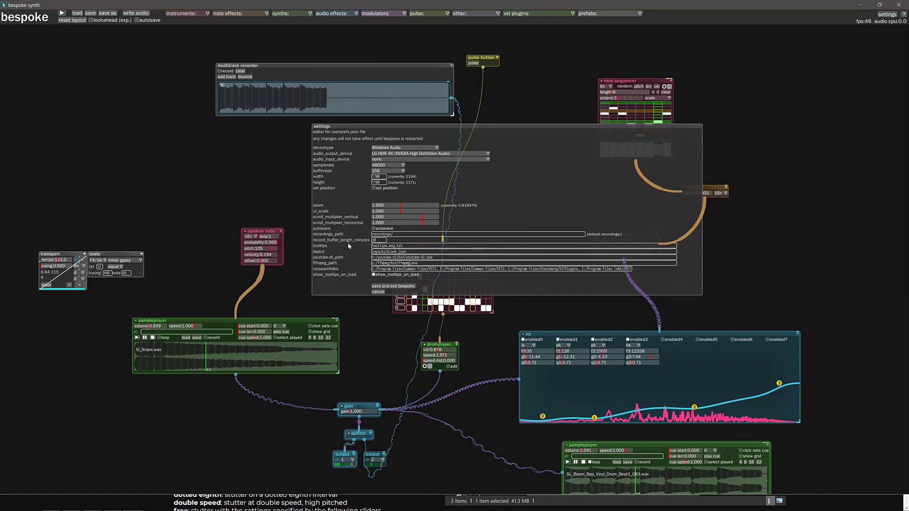
{"action": "left_click", "coordinate": [398, 235]}
{"action": "left_click", "coordinate": [372, 246]}
{"action": "left_click", "coordinate": [373, 239]}
{"action": "left_click", "coordinate": [383, 14]}
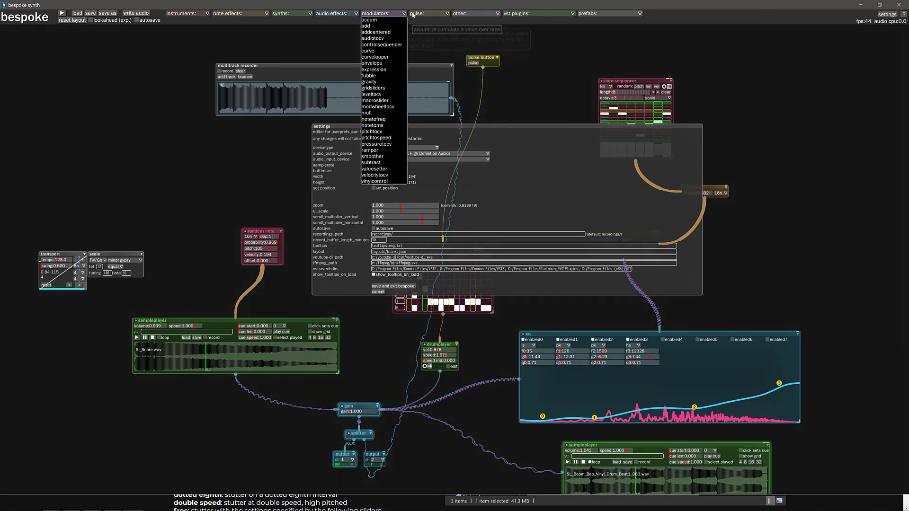
{"action": "left_click", "coordinate": [348, 13]}
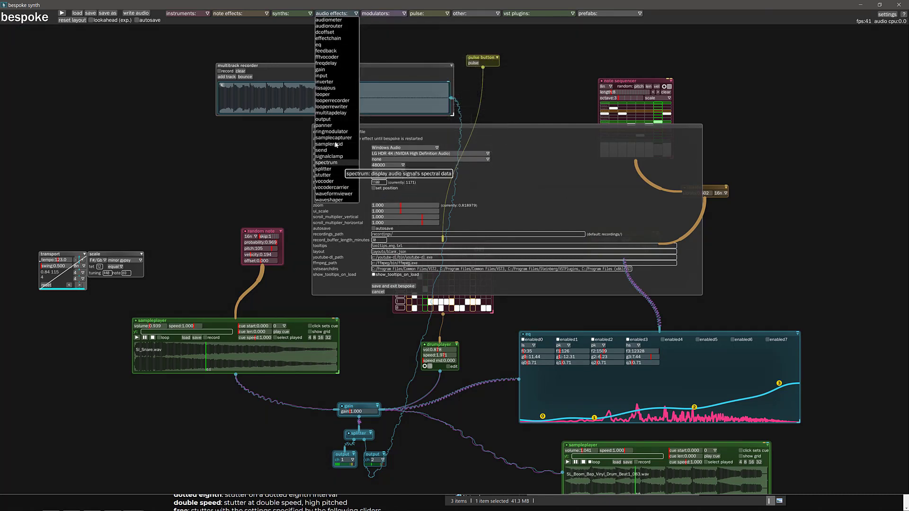
{"action": "left_click", "coordinate": [291, 13]}
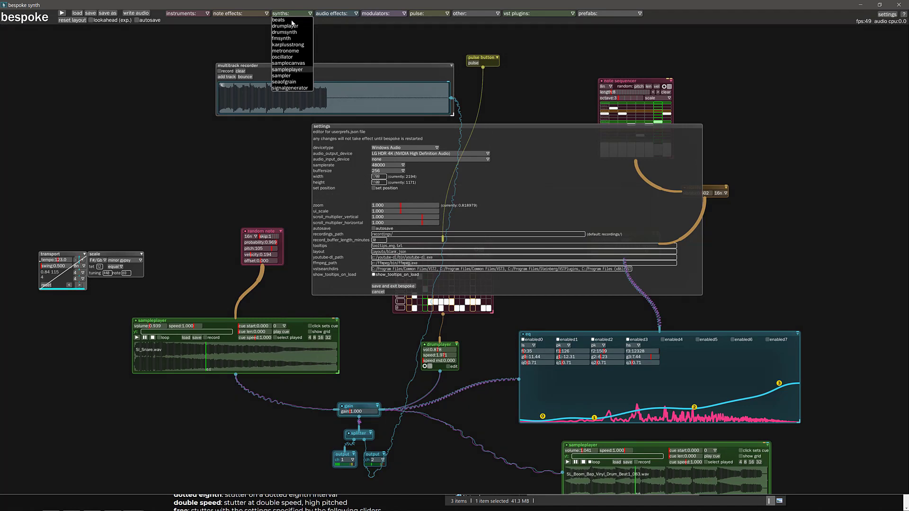
{"action": "left_click", "coordinate": [251, 14]}
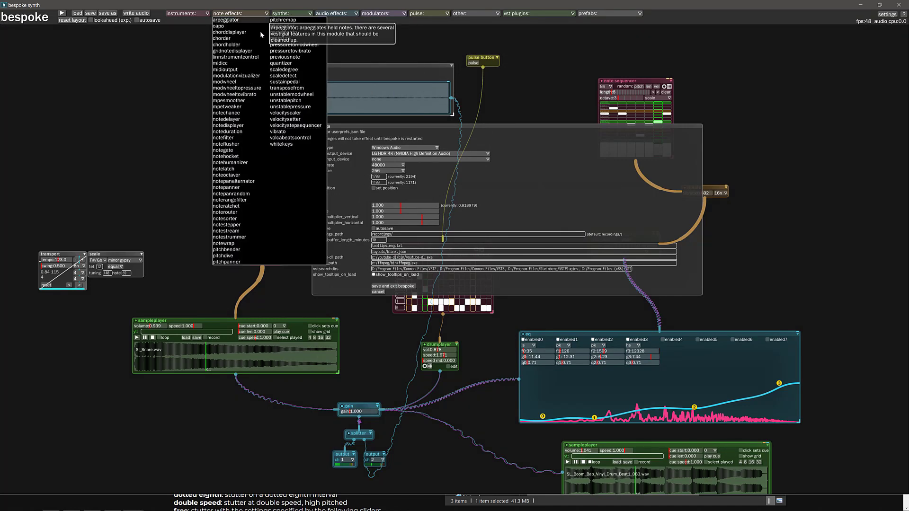
{"action": "left_click", "coordinate": [206, 14]}
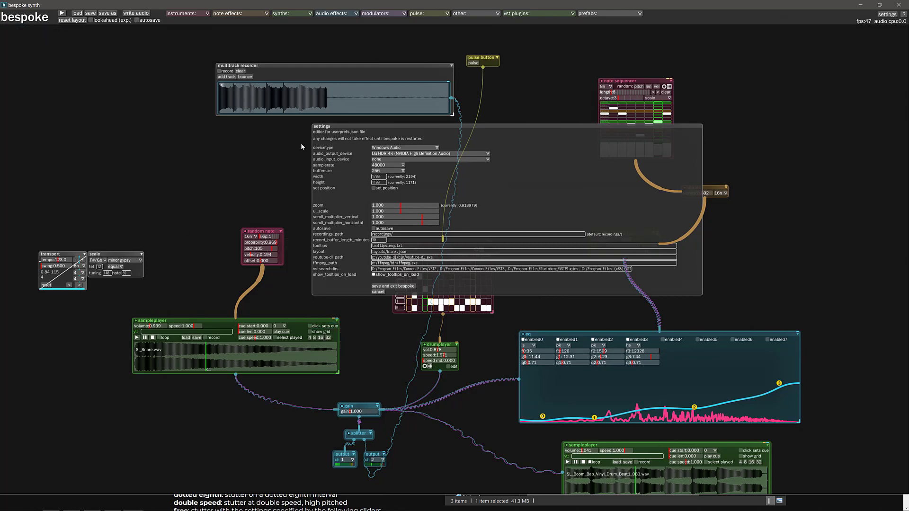
{"action": "scroll", "coordinate": [283, 148], "scroll_direction": "down", "scroll_amount": 2}
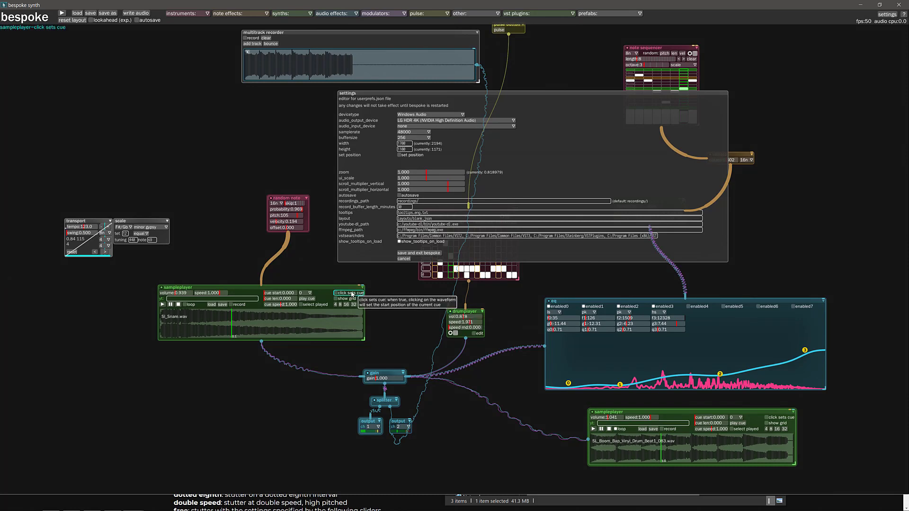
Return to the bespokesynth.com home page, exit fullscreen, and scroll to the pricing tiers table
{"action": "key", "text": "alt+Tab"}
{"action": "key", "text": "alt+Tab"}
{"action": "key", "text": "alt+Tab"}
{"action": "key", "text": "alt+Tab"}
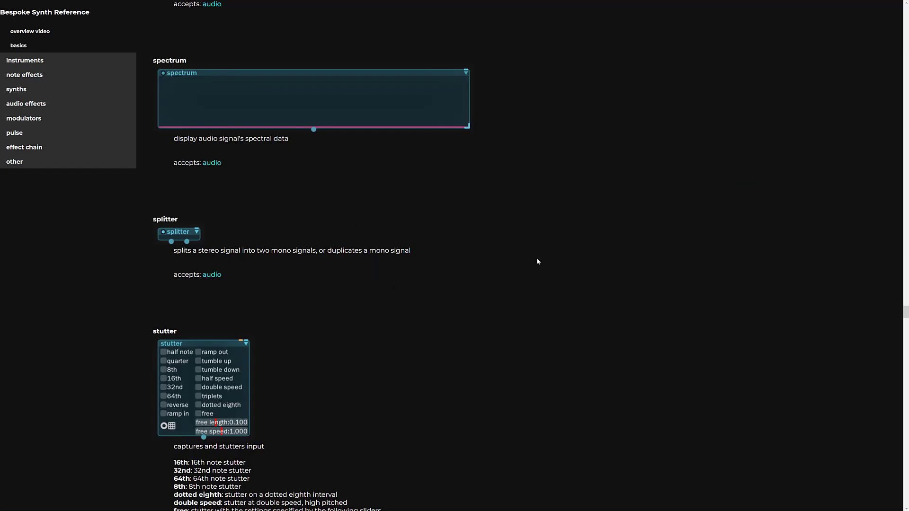
{"action": "key", "text": "ctrl+Tab"}
{"action": "key", "text": "ctrl+Tab"}
{"action": "scroll", "coordinate": [507, 267], "scroll_direction": "up", "scroll_amount": 8}
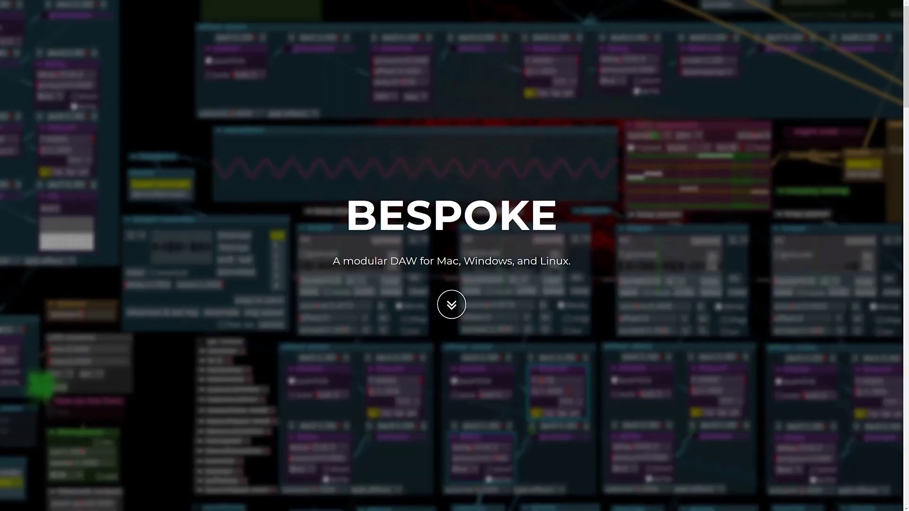
{"action": "key", "text": "F11"}
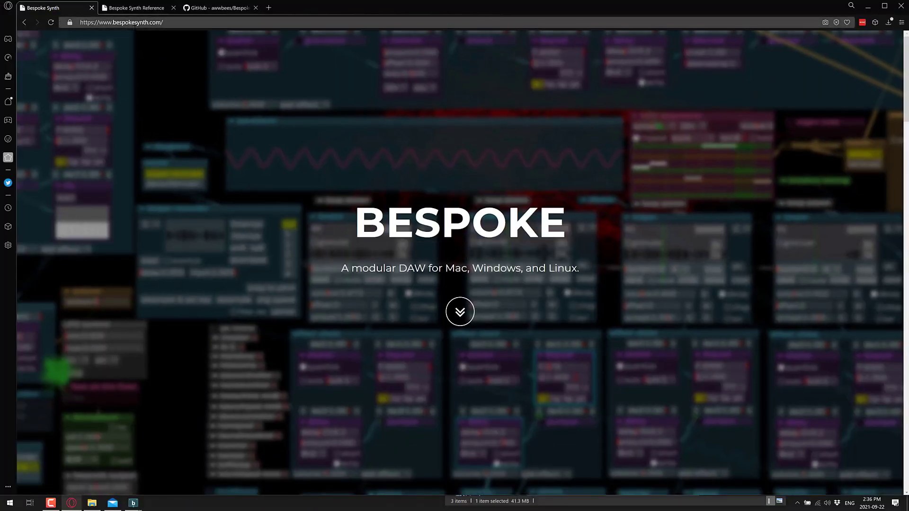
{"action": "scroll", "coordinate": [472, 290], "scroll_direction": "down", "scroll_amount": 20}
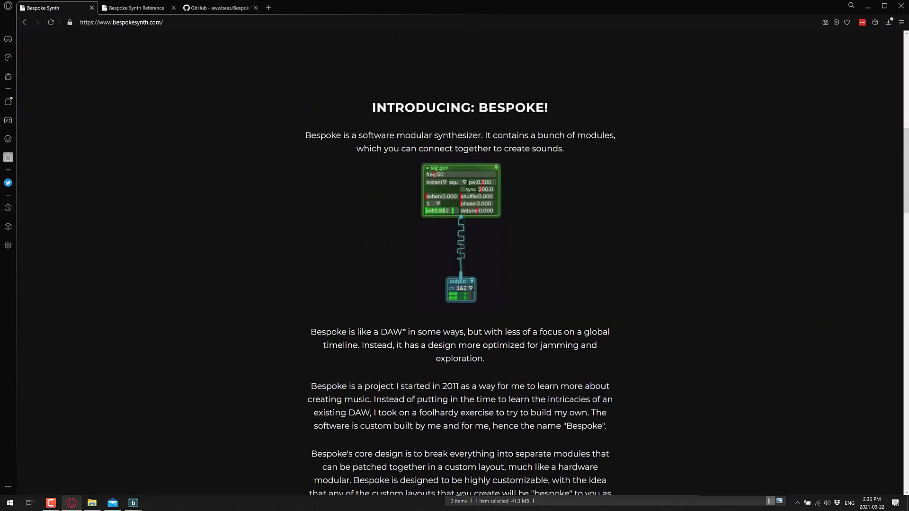
{"action": "scroll", "coordinate": [618, 256], "scroll_direction": "up", "scroll_amount": 8}
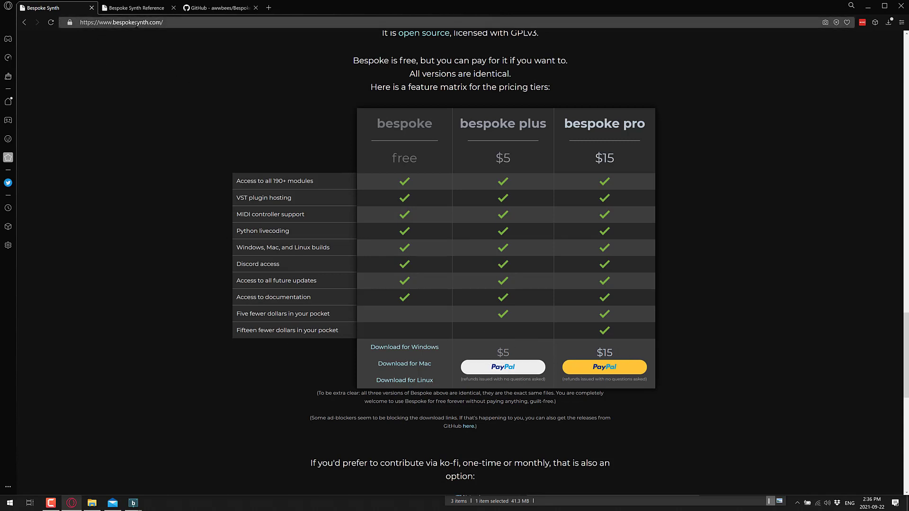
Switch to the BespokeSynth GitHub repository page and scroll down through its README
{"action": "left_click", "coordinate": [218, 8]}
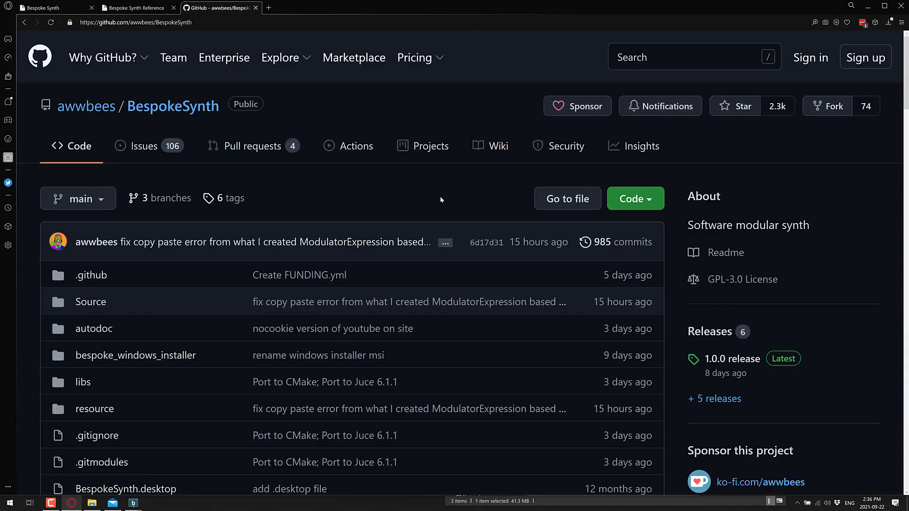
{"action": "scroll", "coordinate": [441, 199], "scroll_direction": "down", "scroll_amount": 2}
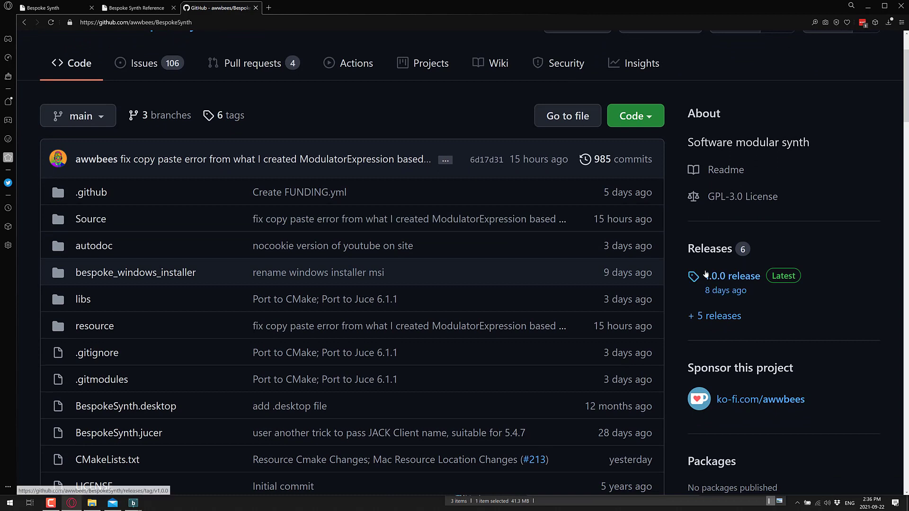
{"action": "mouse_move", "coordinate": [724, 296]}
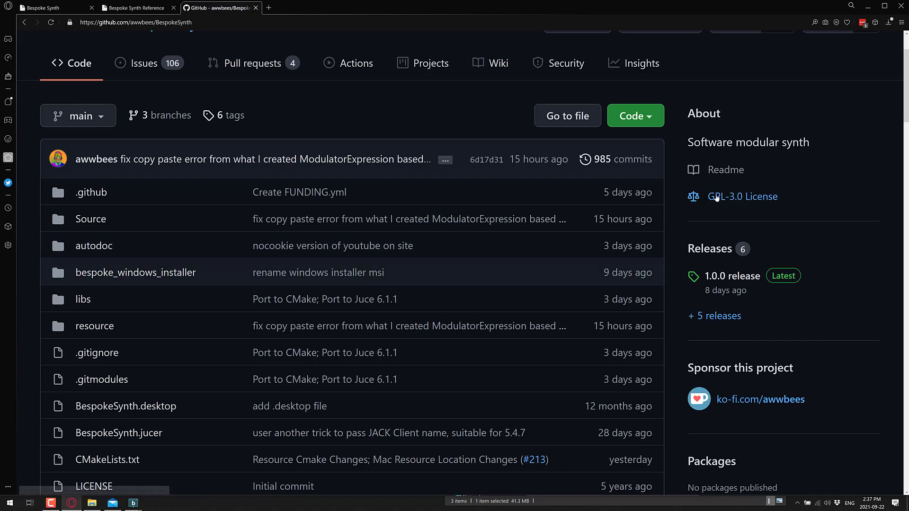
{"action": "scroll", "coordinate": [519, 265], "scroll_direction": "down", "scroll_amount": 10}
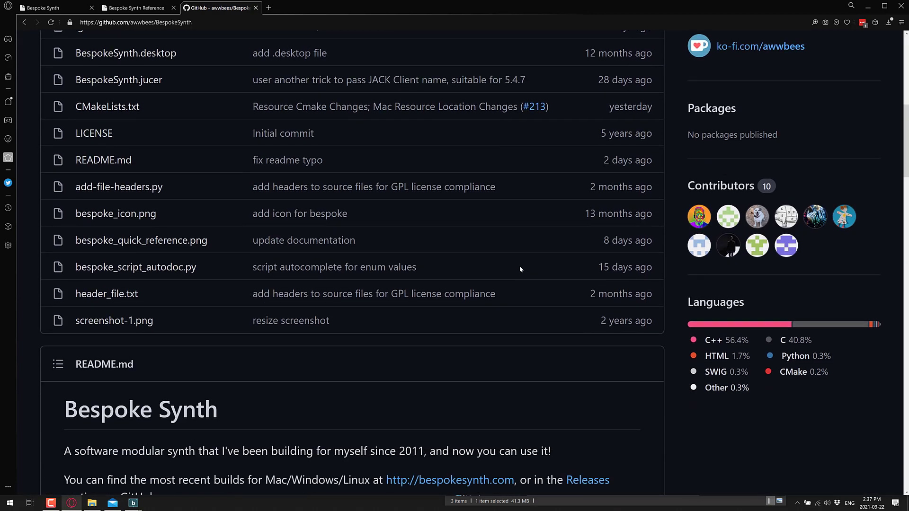
{"action": "scroll", "coordinate": [519, 266], "scroll_direction": "down", "scroll_amount": 3}
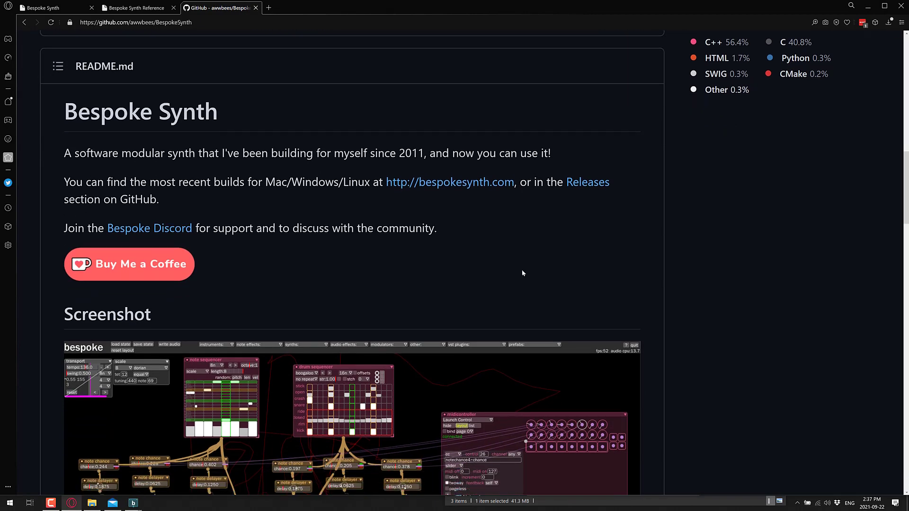
{"action": "scroll", "coordinate": [523, 274], "scroll_direction": "down", "scroll_amount": 2}
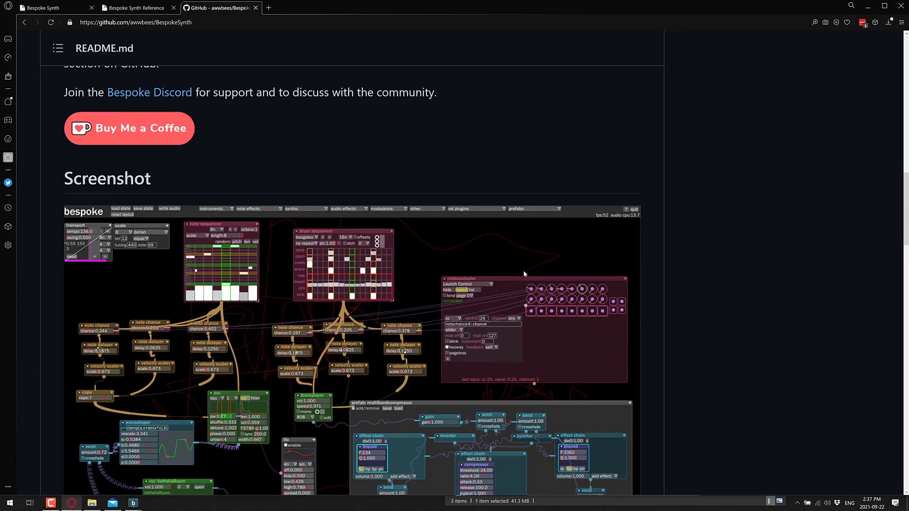
{"action": "scroll", "coordinate": [523, 274], "scroll_direction": "down", "scroll_amount": 1}
{"action": "scroll", "coordinate": [524, 274], "scroll_direction": "down", "scroll_amount": 1}
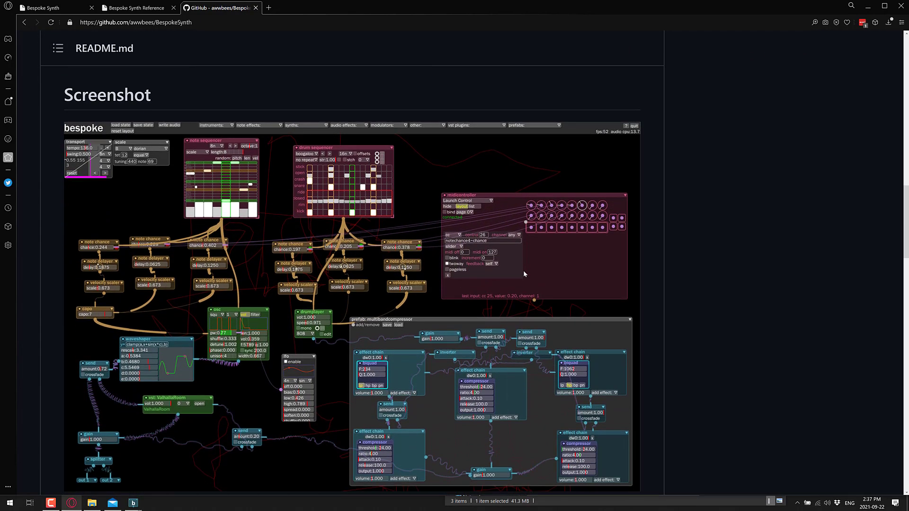
Reach the README's Quick Reference, then return to Bespoke Synth and show the note effect modules
{"action": "scroll", "coordinate": [523, 274], "scroll_direction": "down", "scroll_amount": 1}
{"action": "scroll", "coordinate": [524, 273], "scroll_direction": "down", "scroll_amount": 8}
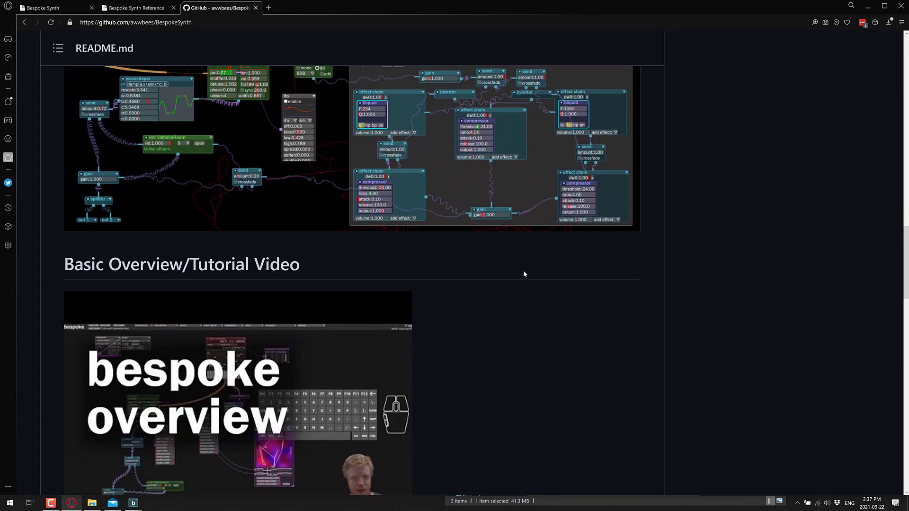
{"action": "scroll", "coordinate": [523, 274], "scroll_direction": "down", "scroll_amount": 7}
{"action": "scroll", "coordinate": [523, 272], "scroll_direction": "up", "scroll_amount": 2}
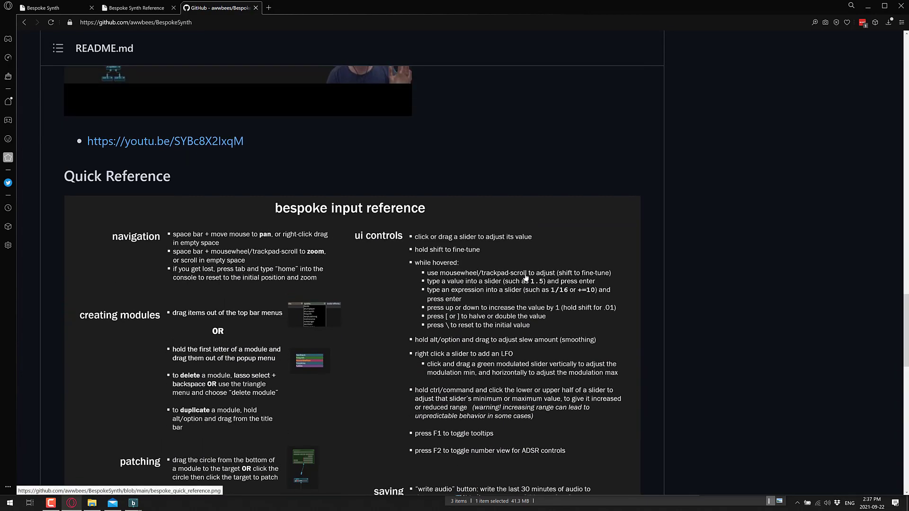
{"action": "key", "text": "alt+Tab"}
{"action": "left_click", "coordinate": [238, 14]}
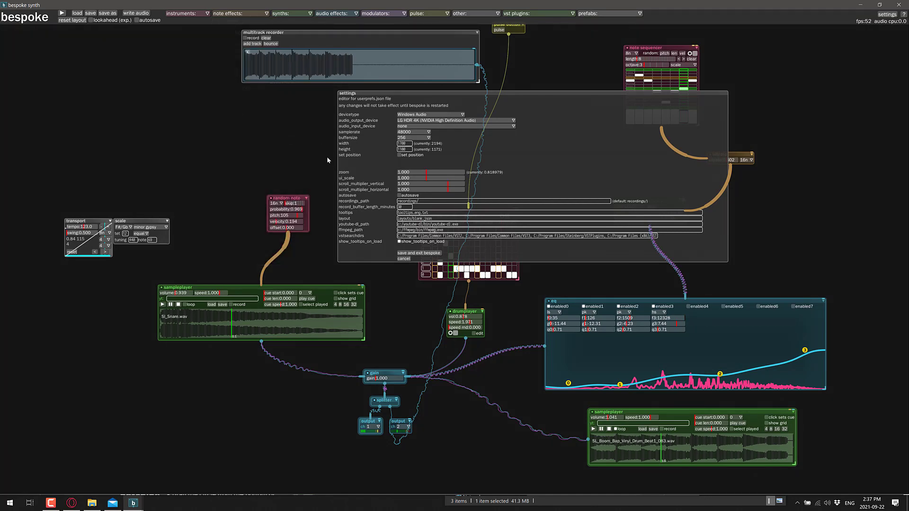
Move the preferences panel left off the vibrato and Strum Session 2 modules, then browse the audio effect and synth lists
{"action": "scroll", "coordinate": [205, 124], "scroll_direction": "up", "scroll_amount": 3}
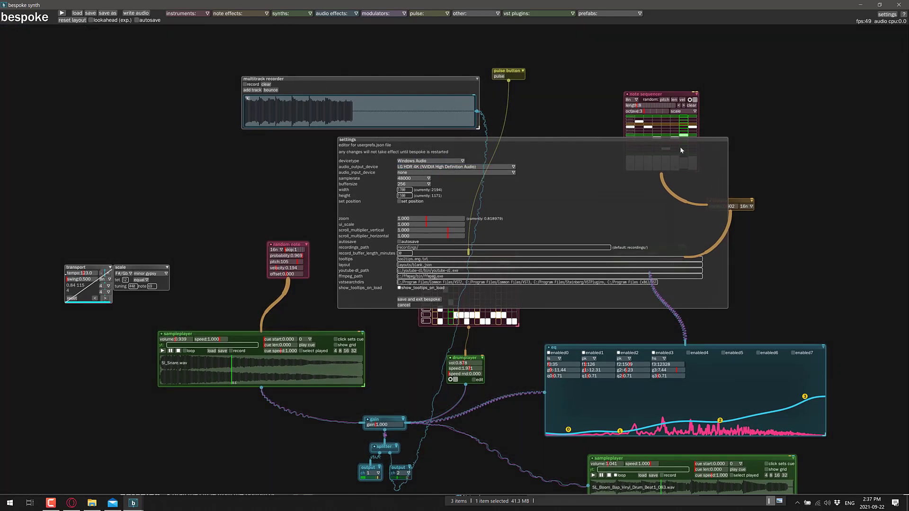
{"action": "left_click_drag", "start_coordinate": [692, 140], "coordinate": [498, 146]}
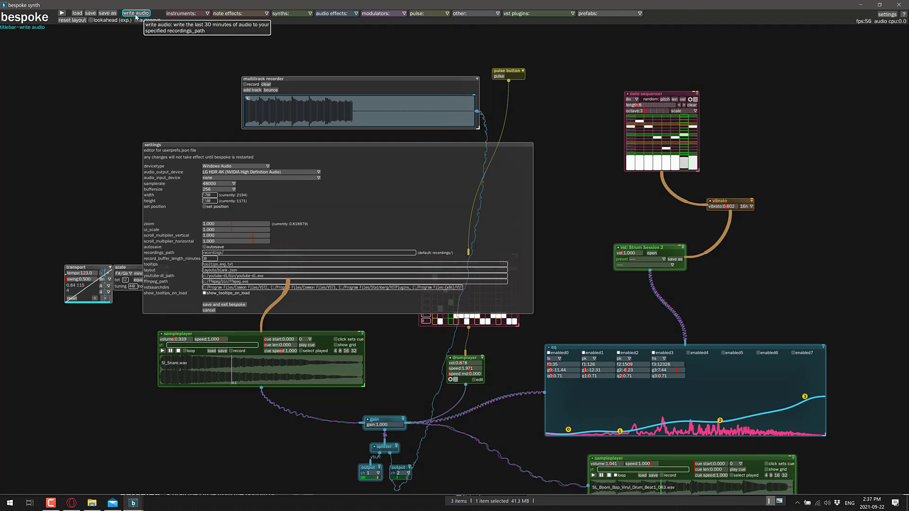
{"action": "scroll", "coordinate": [535, 263], "scroll_direction": "down", "scroll_amount": 5}
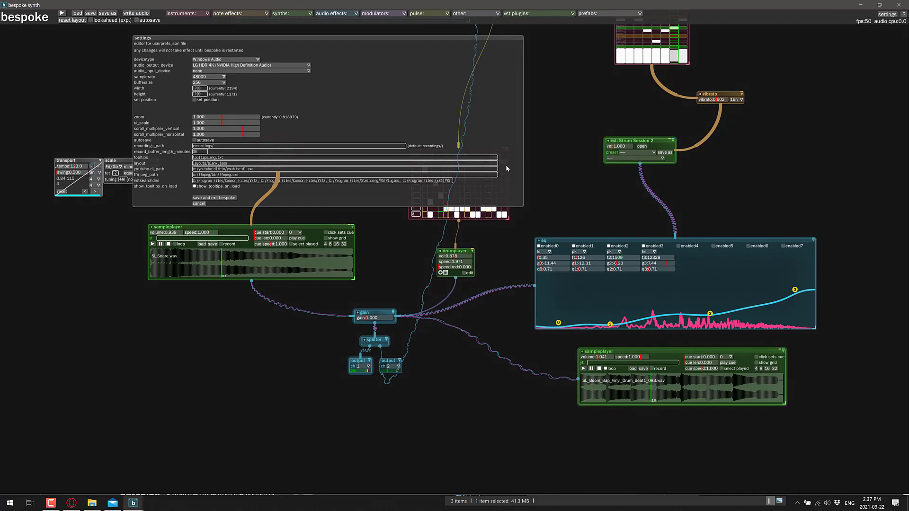
{"action": "left_click", "coordinate": [340, 14]}
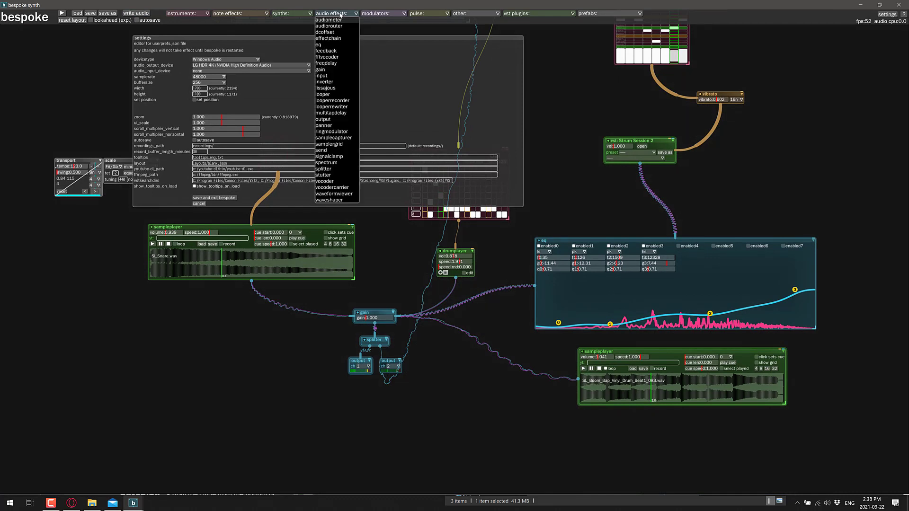
{"action": "left_click", "coordinate": [308, 13]}
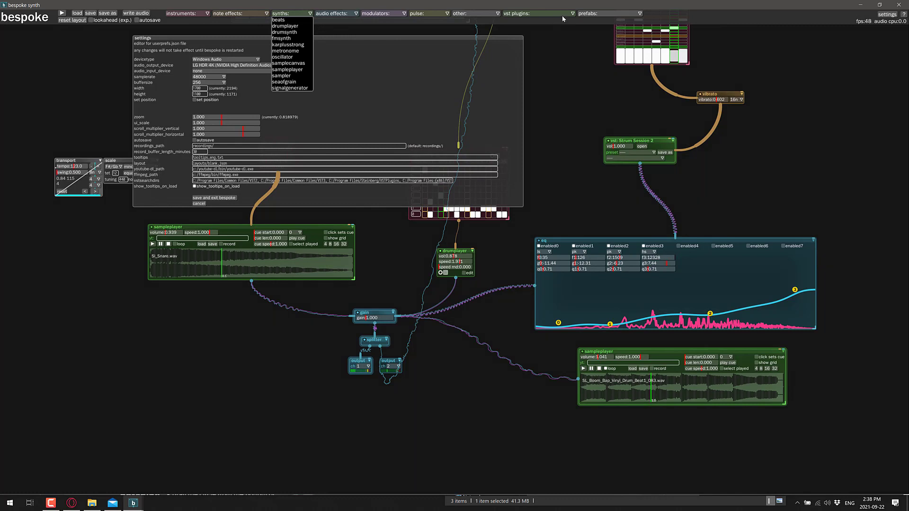